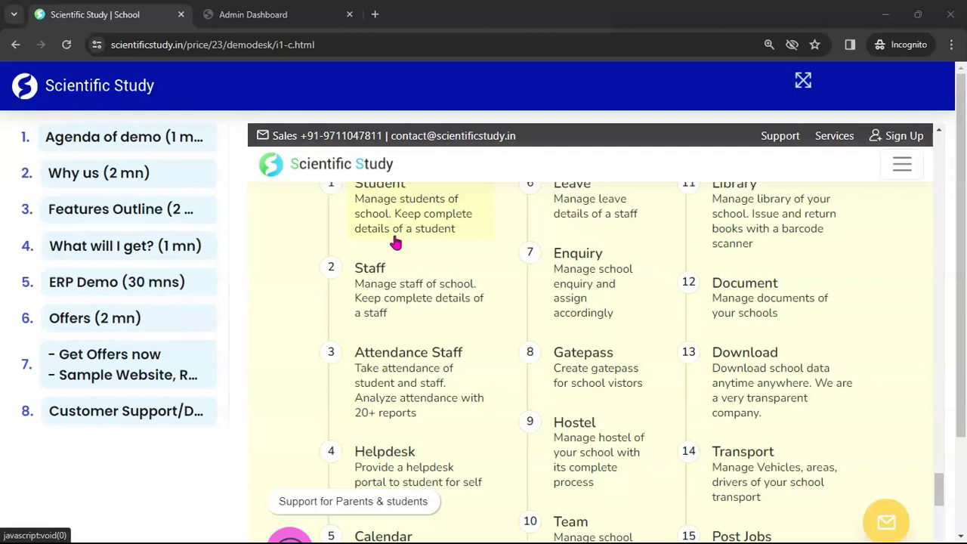
- Review the list of Administration modules on the Scientific Study page, from Student through Post Jobs
scroll(575, 274, up, 2)
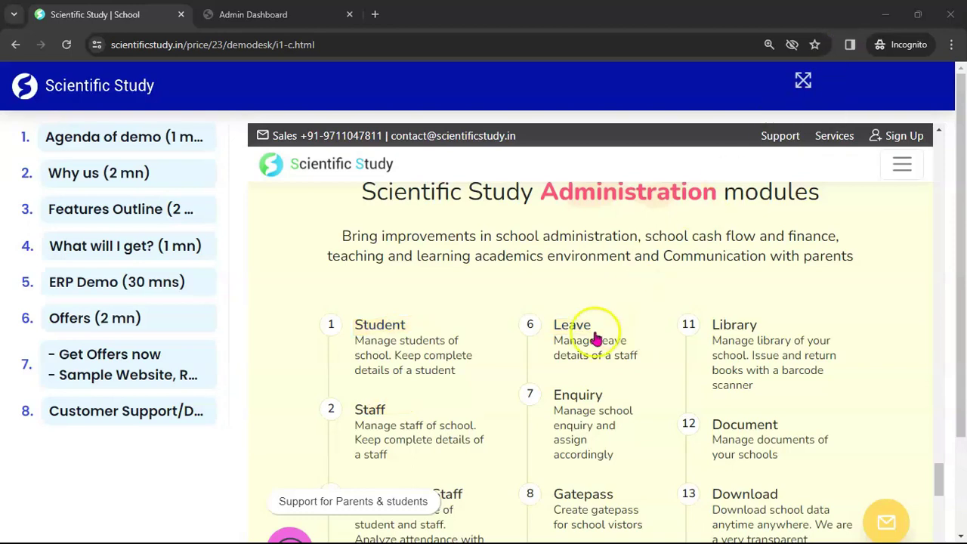
scroll(576, 341, down, 2)
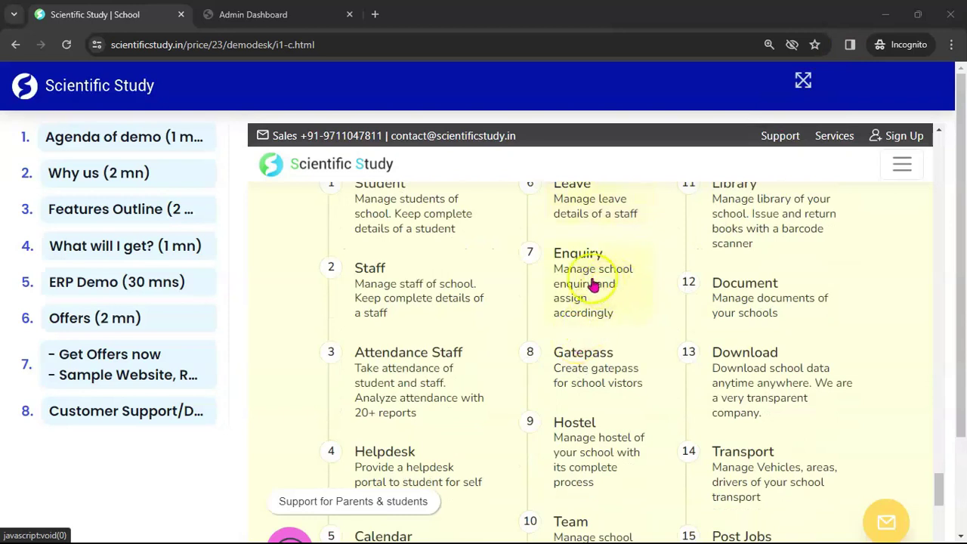
click(472, 357)
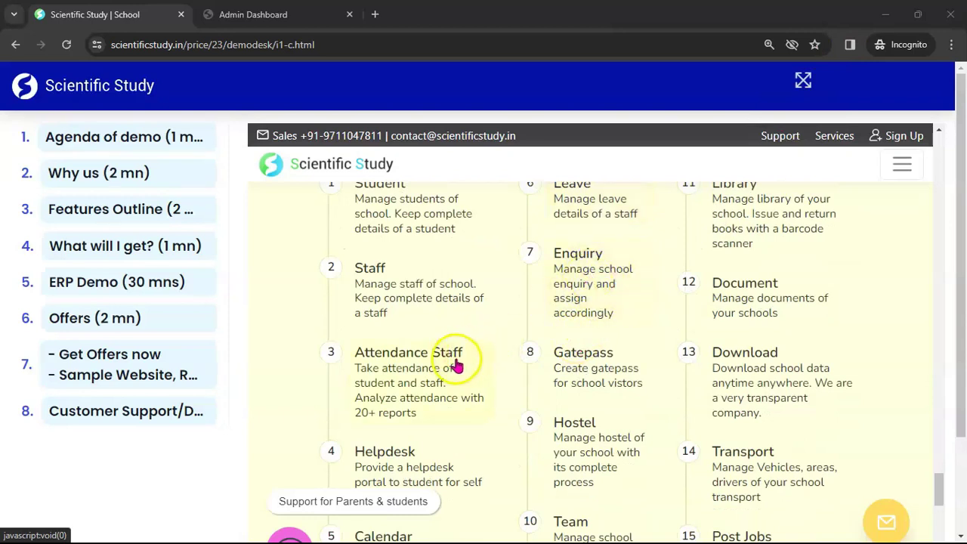
scroll(734, 318, up, 1)
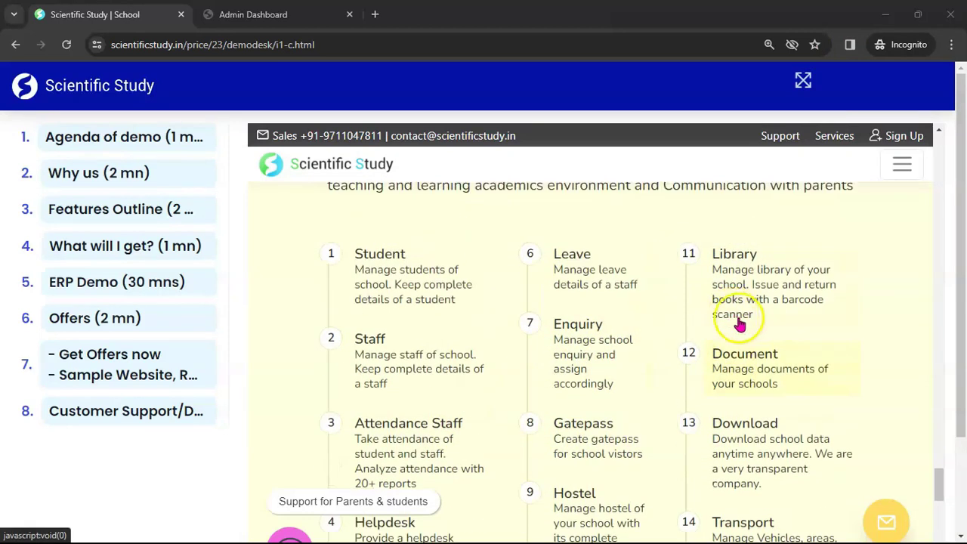
scroll(758, 310, down, 2)
scroll(479, 389, down, 1)
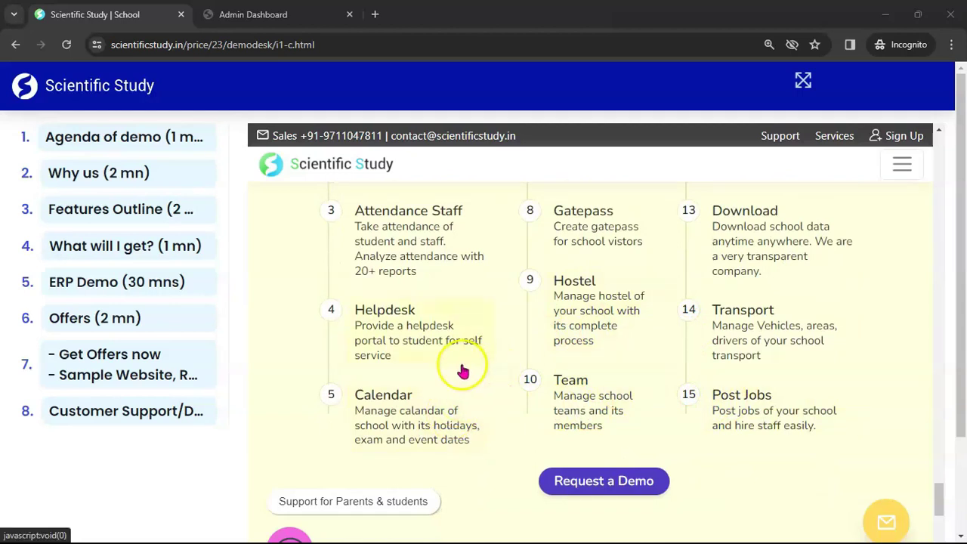
scroll(470, 371, up, 3)
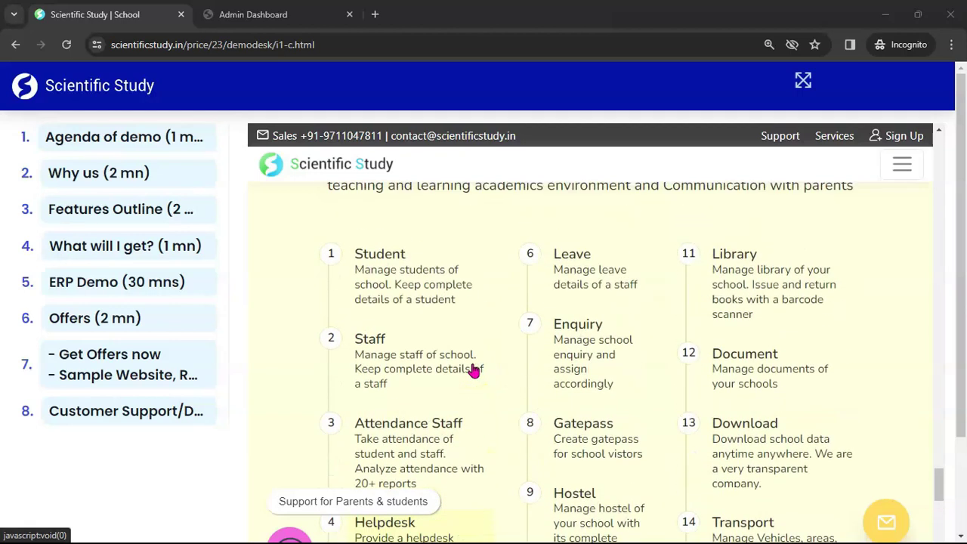
- Switch to the school's admin dashboard, search the Administration section for the "student" module and open it
click(287, 16)
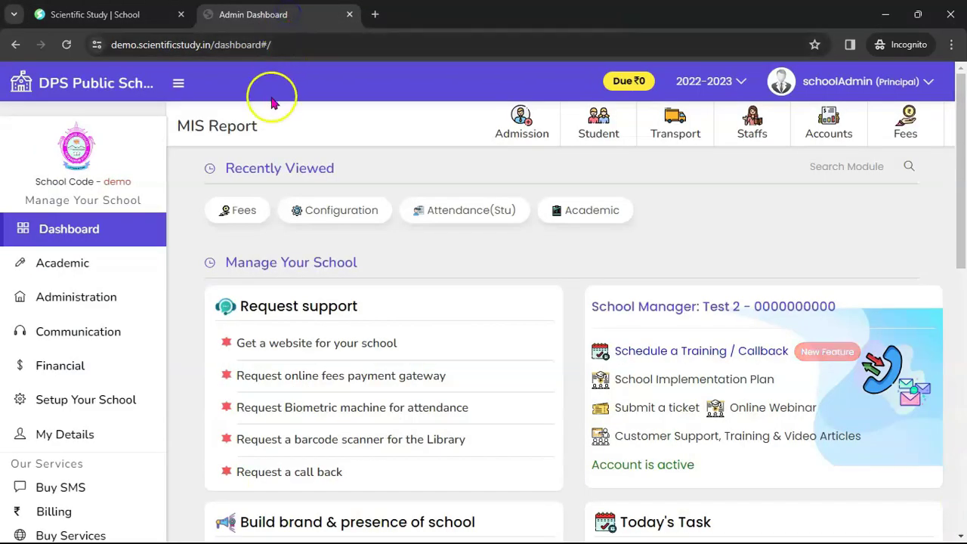
click(110, 301)
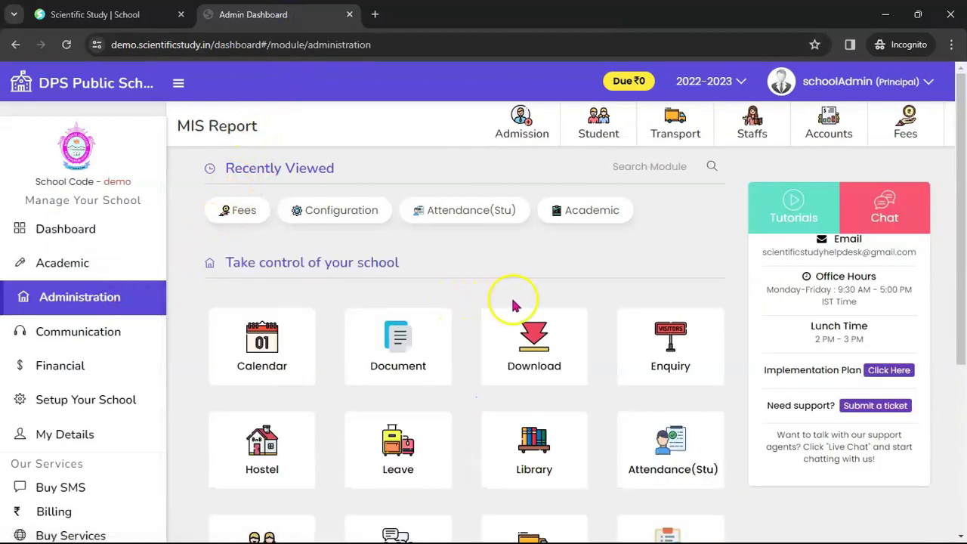
click(647, 168)
text(student)
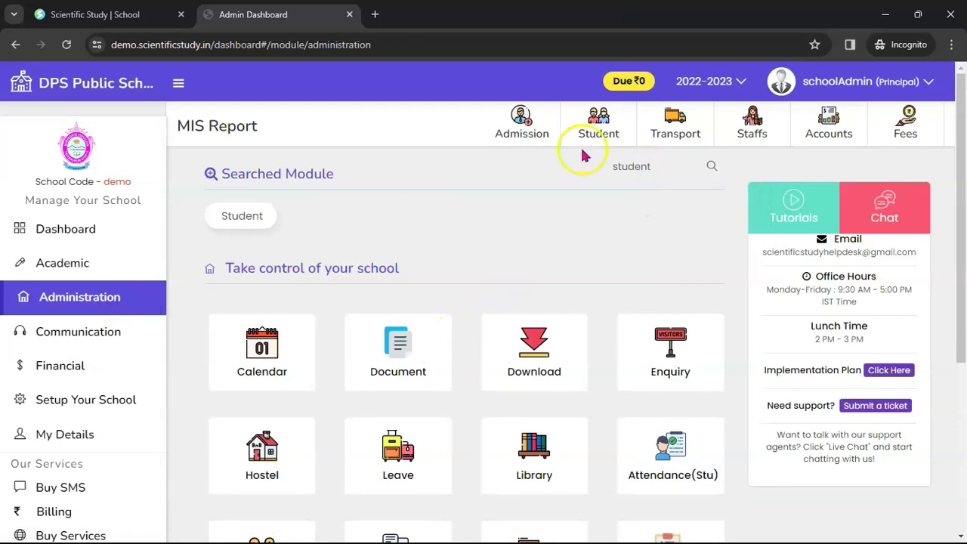
click(240, 215)
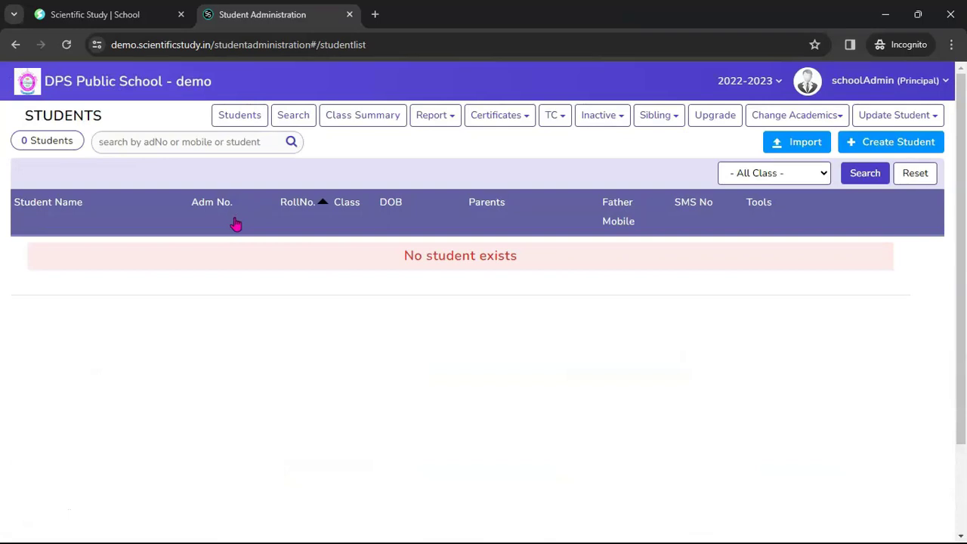
- List the students of class V A
click(240, 183)
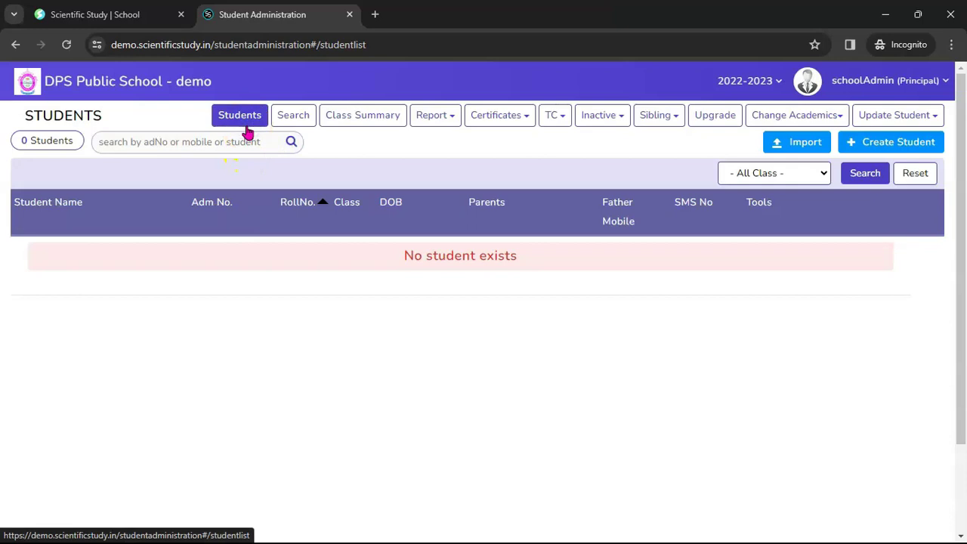
click(754, 173)
drag(859, 216, 857, 419)
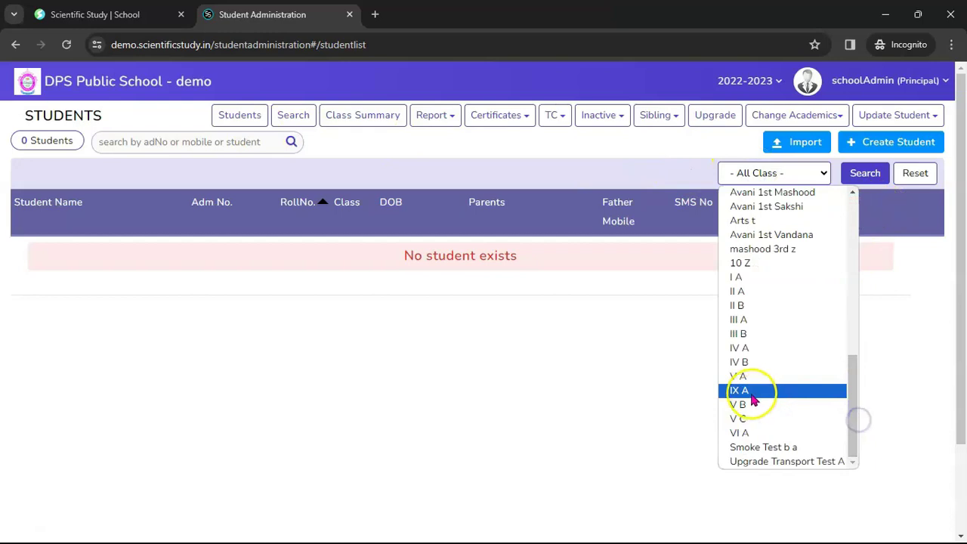
click(751, 376)
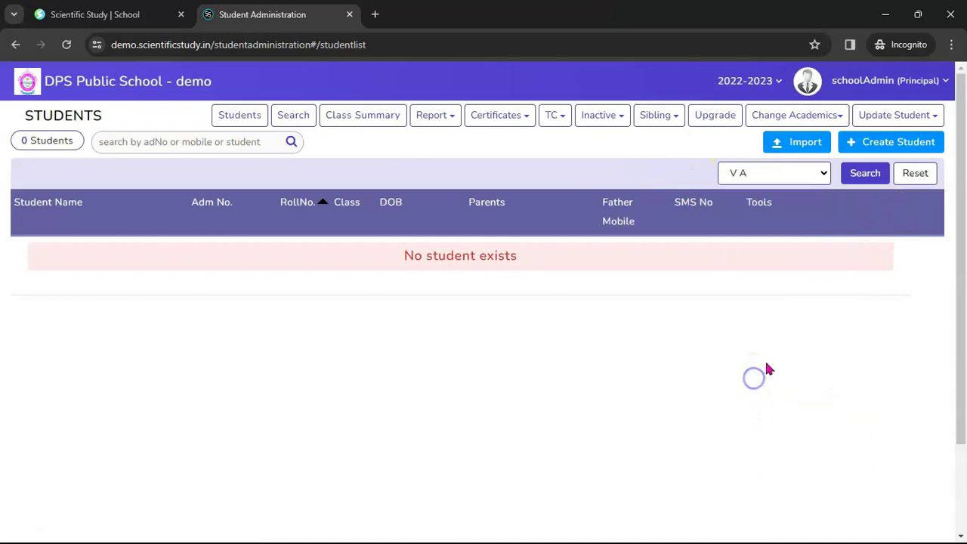
click(864, 182)
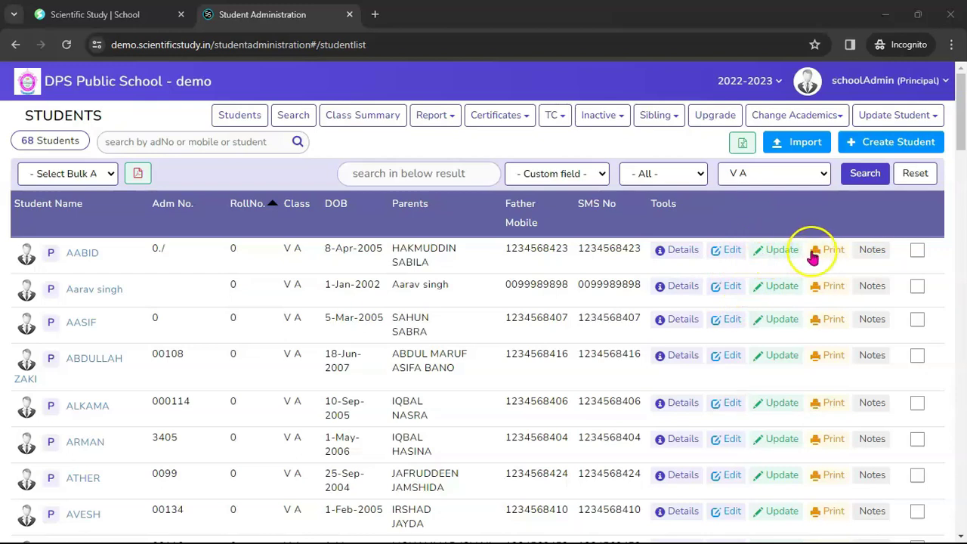
- View the notes form of the first student in the class V A list and close it
click(867, 255)
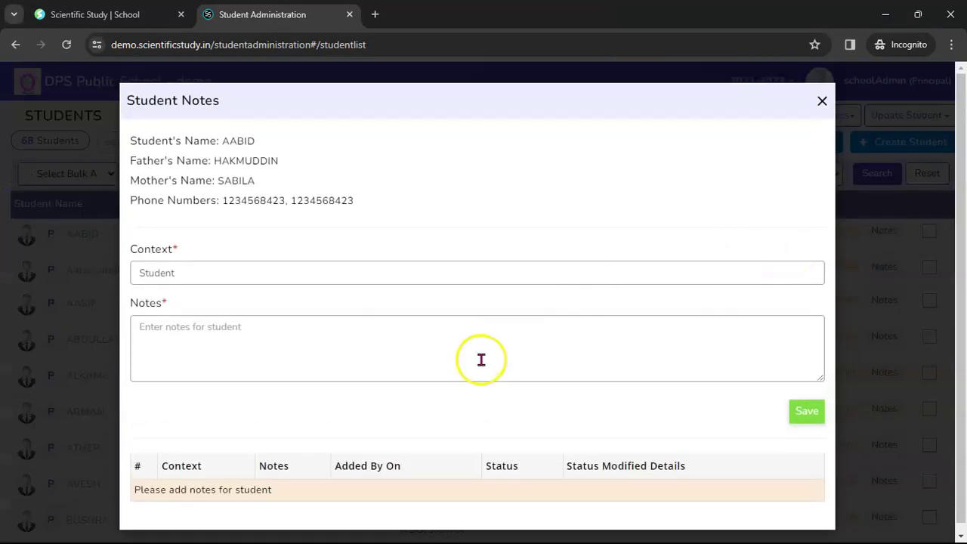
scroll(481, 360, down, 1)
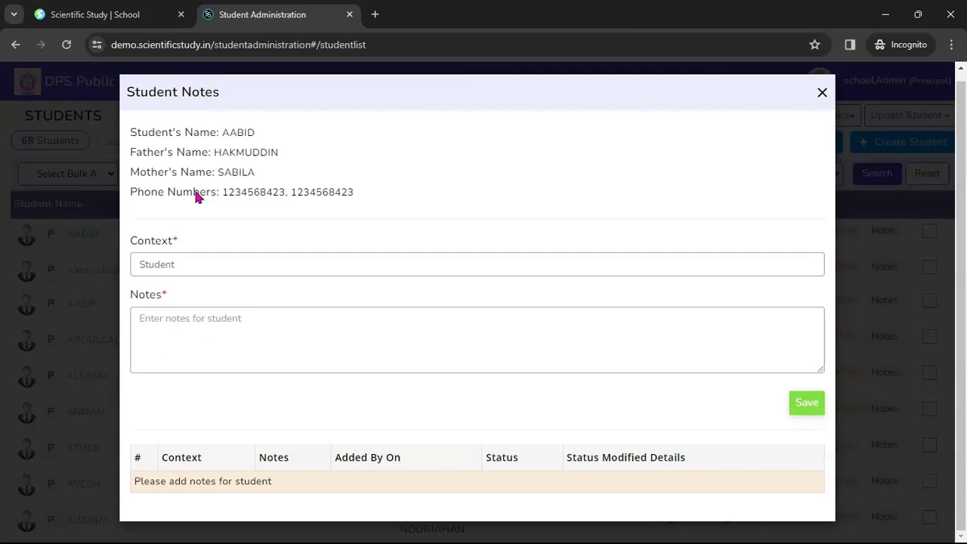
click(823, 95)
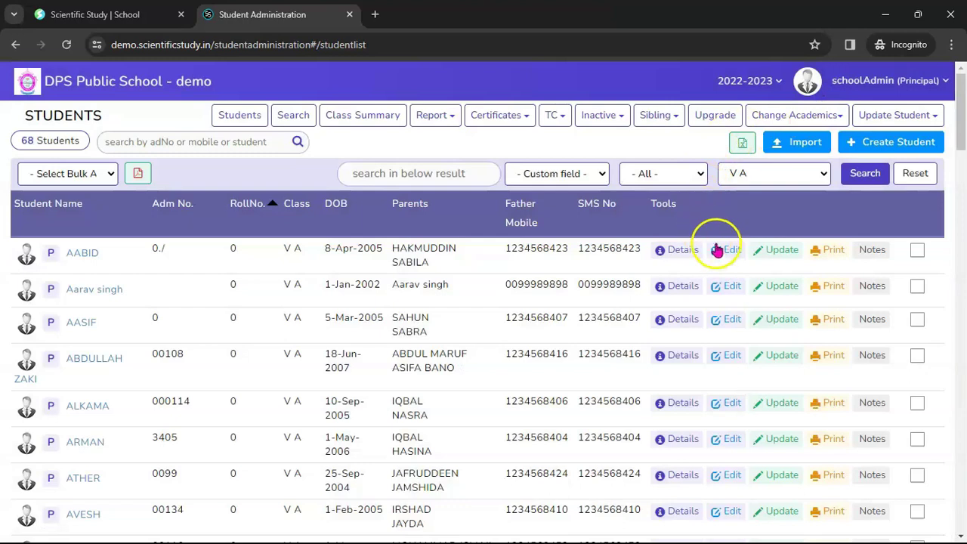
- Open the first student's record for editing, review its sections down to the document details, and close it without changes
click(722, 251)
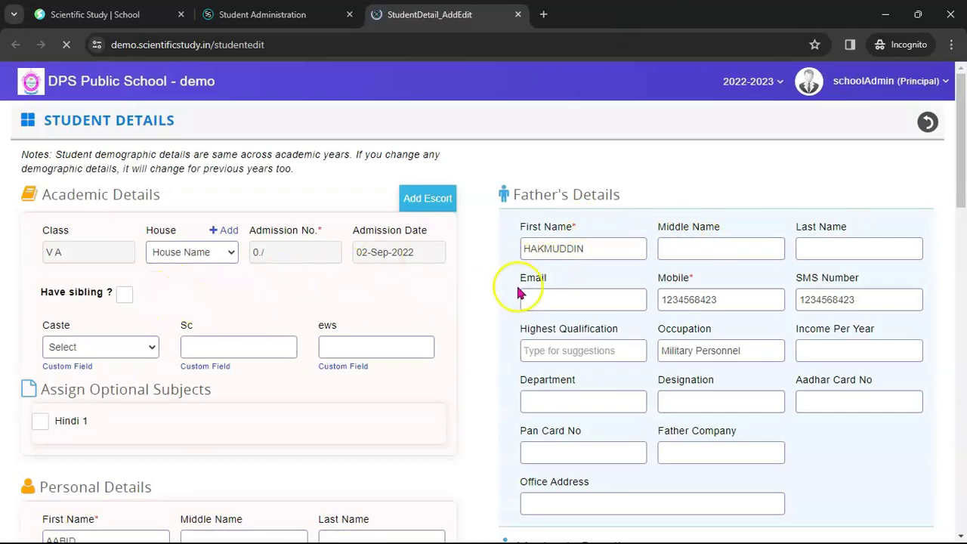
scroll(521, 297, down, 4)
scroll(544, 299, down, 4)
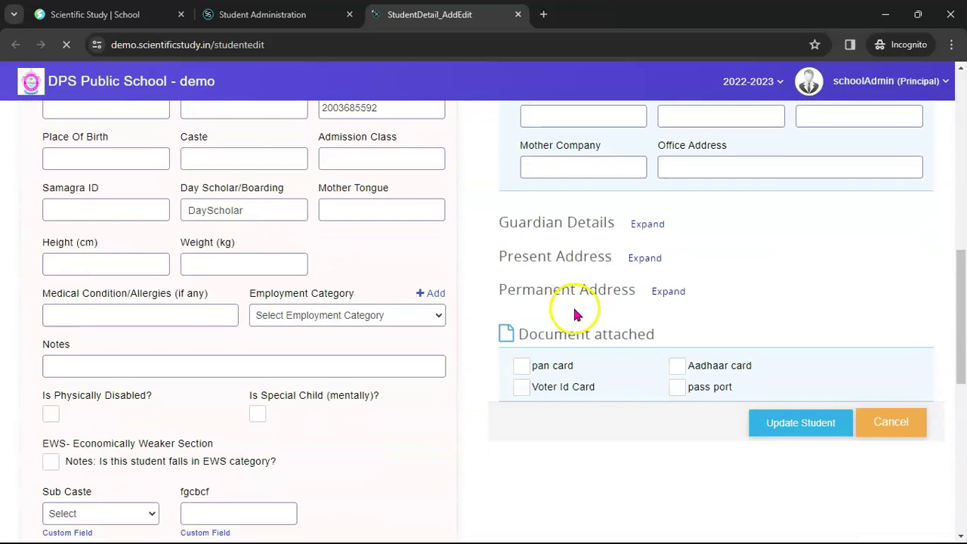
scroll(579, 314, down, 2)
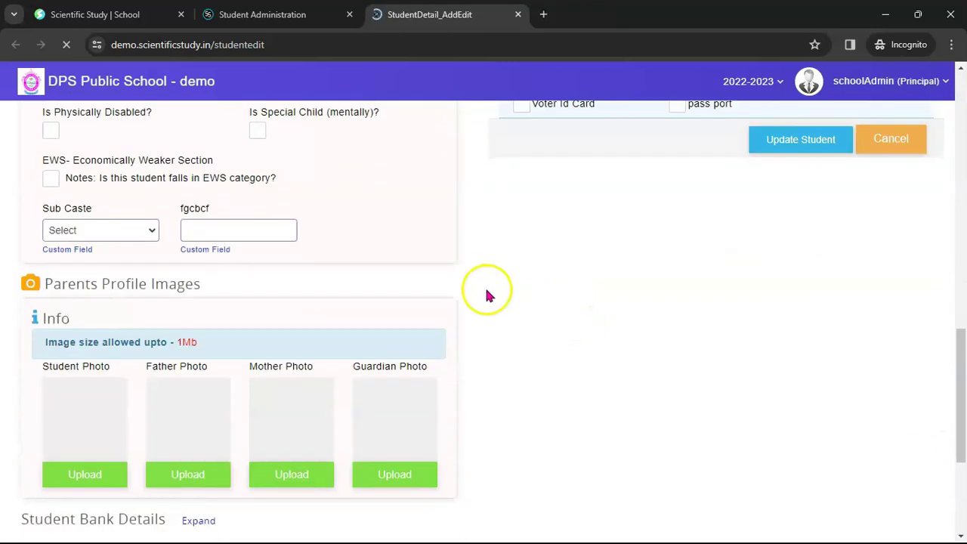
scroll(487, 299, down, 3)
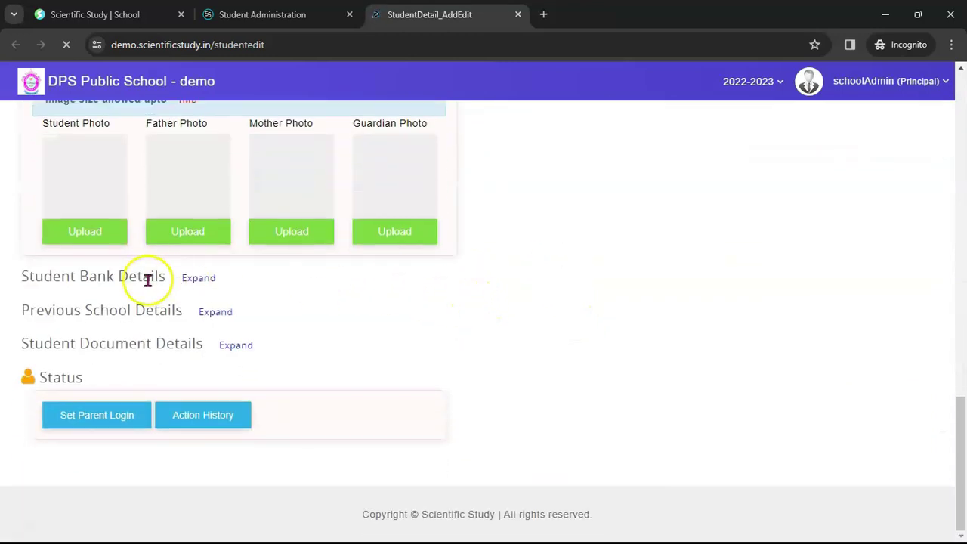
click(237, 346)
scroll(257, 343, up, 15)
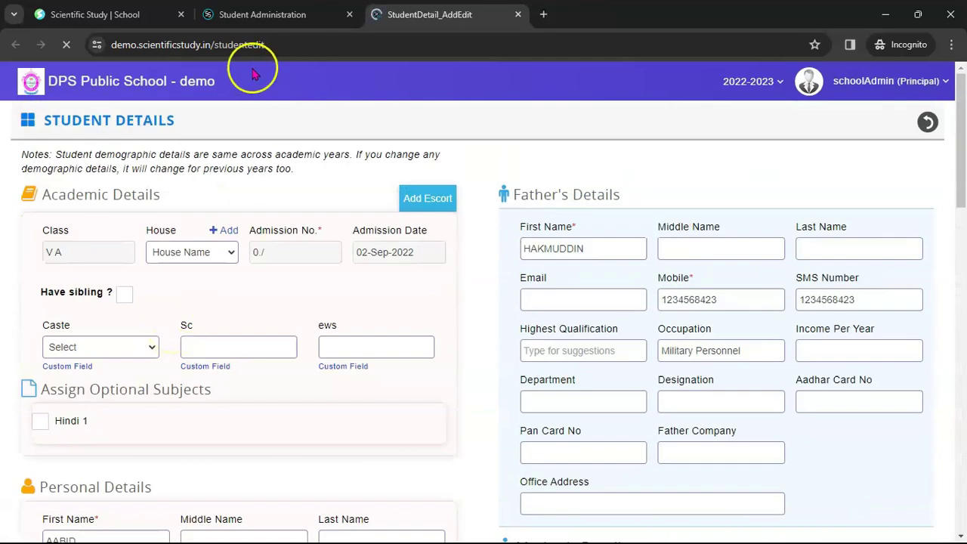
click(518, 16)
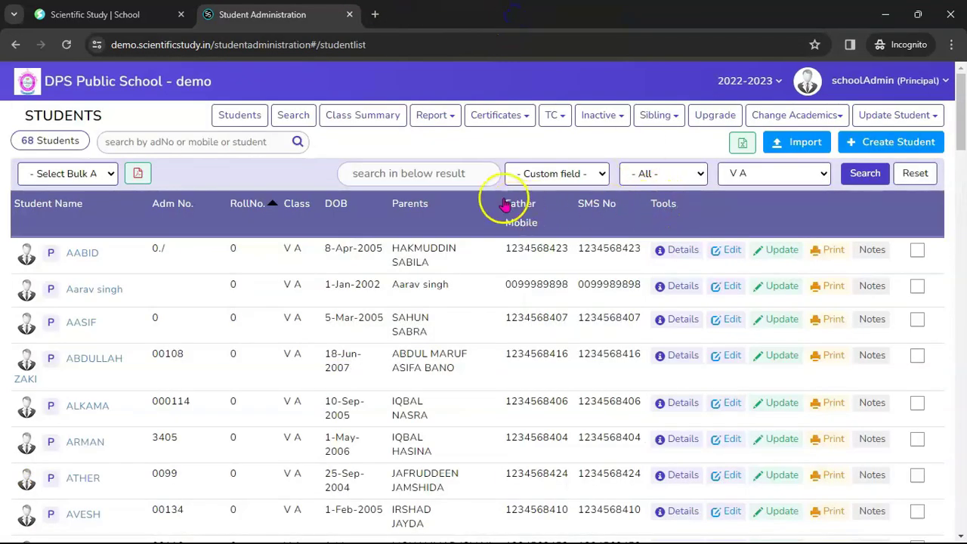
- View the student search form, and examine the student totals by class and section in the Class Summary
click(303, 117)
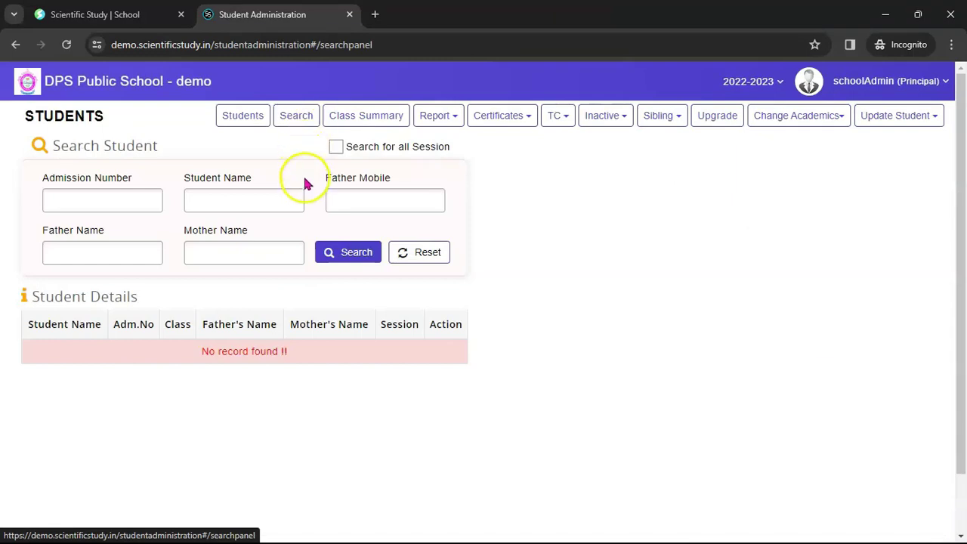
click(363, 117)
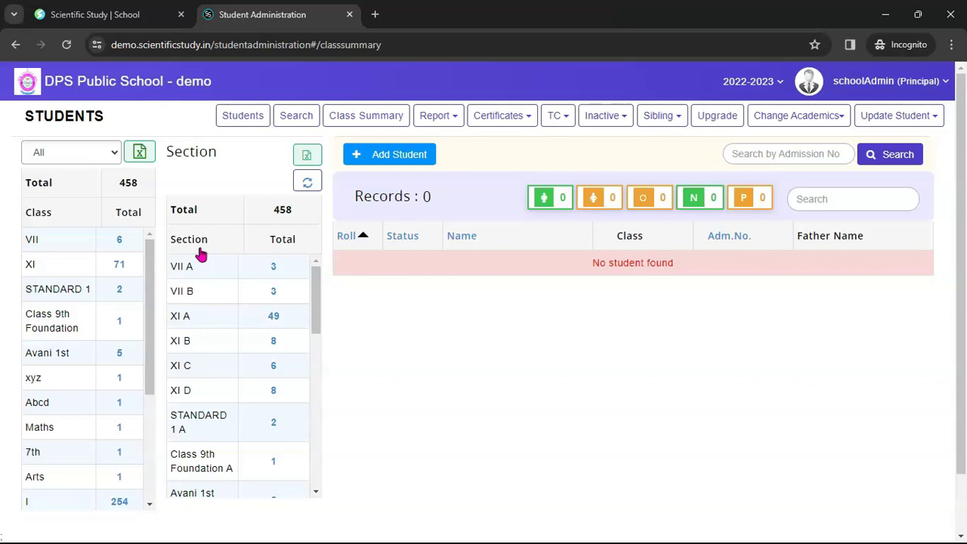
scroll(129, 298, down, 4)
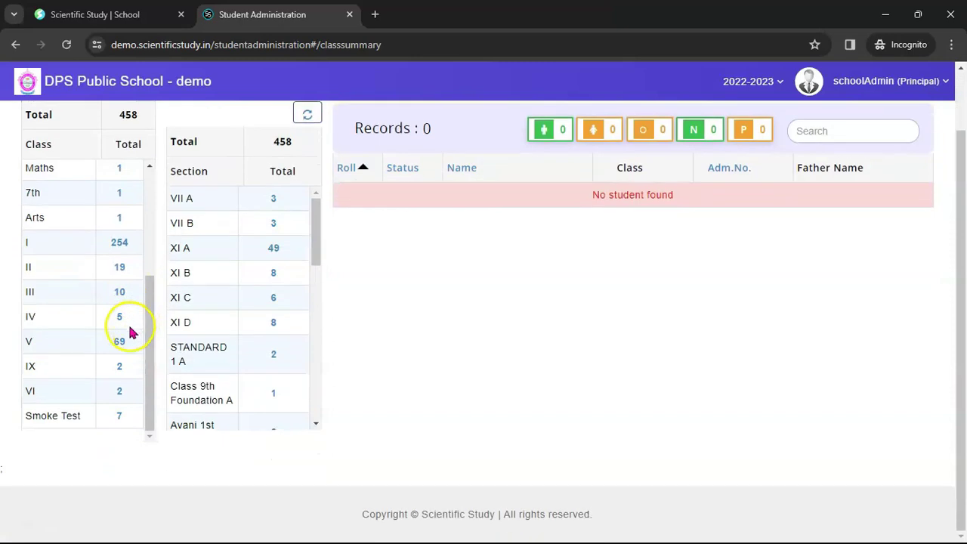
scroll(133, 330, up, 4)
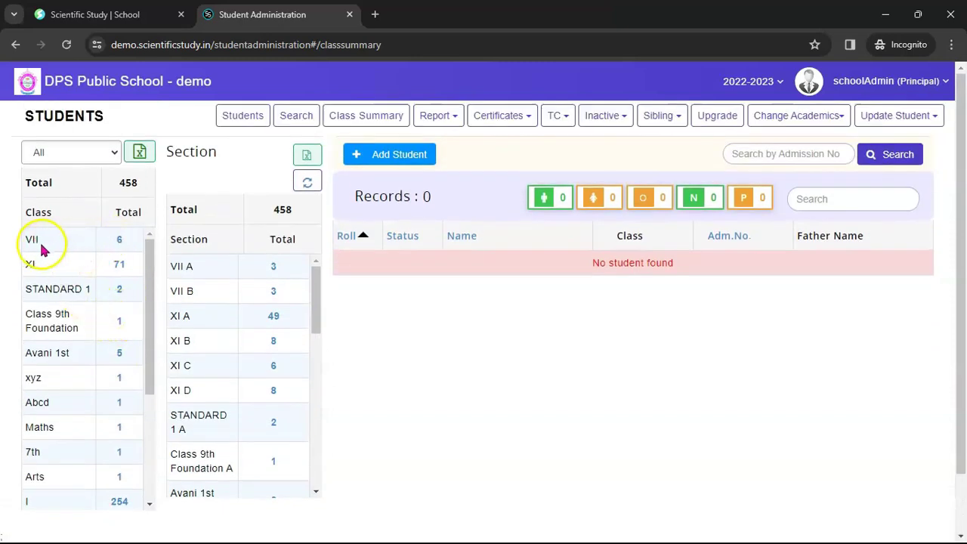
- Show the class VII students in the summary, view sections VII A and VII B, and check VII B's male and female totals
click(118, 241)
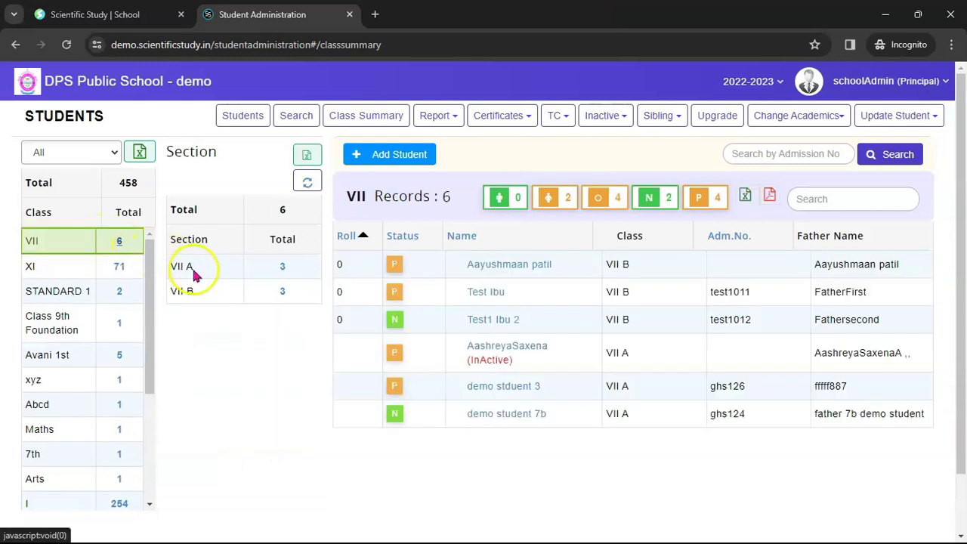
click(254, 270)
click(280, 269)
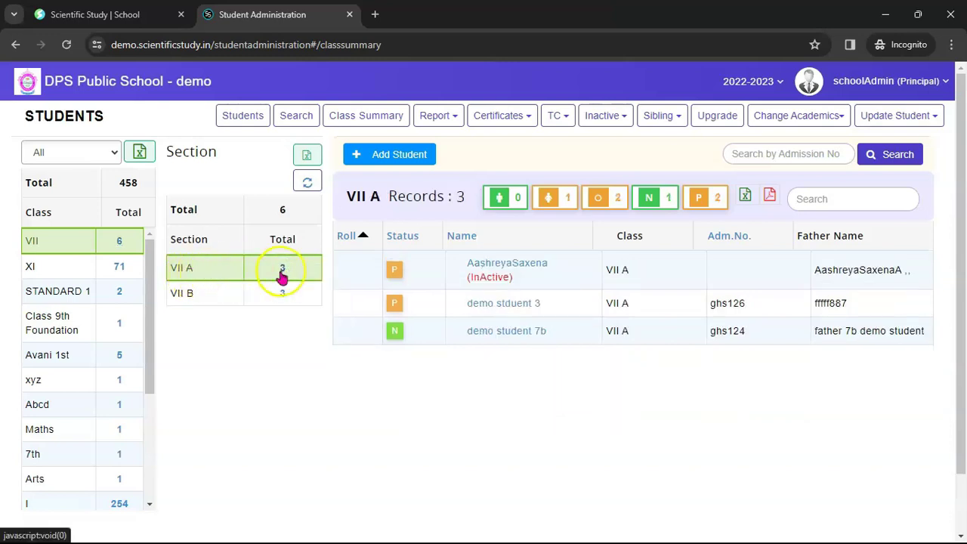
click(282, 294)
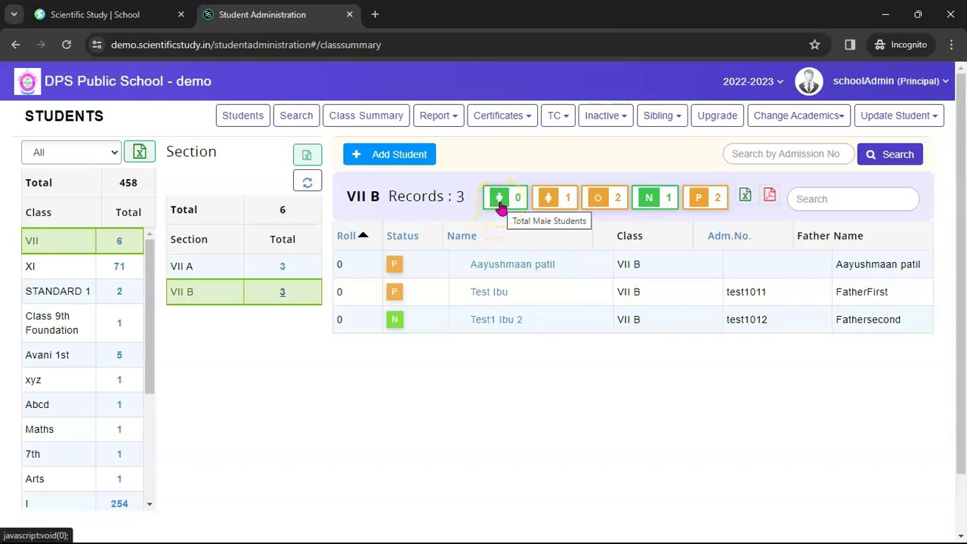
click(572, 204)
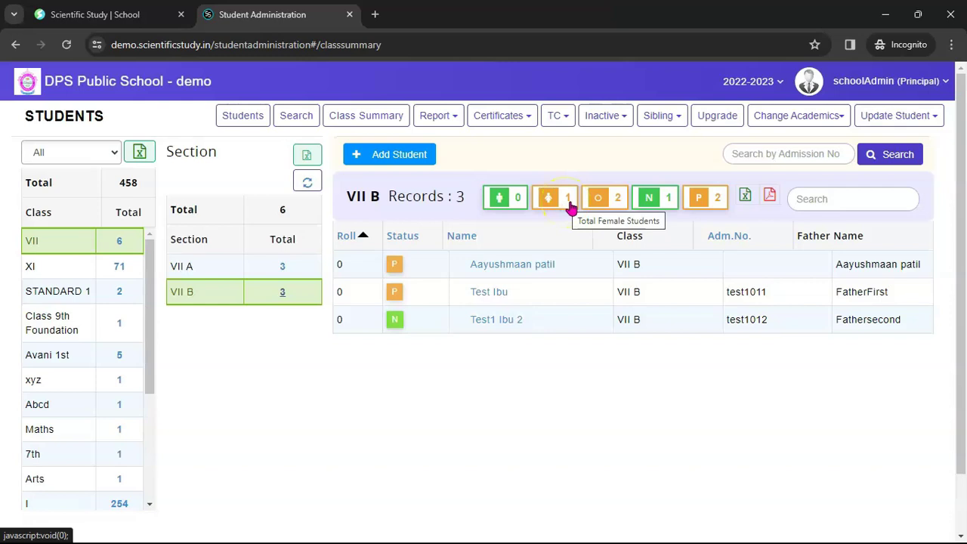
- Look over the available student report types and open the list of student certificates
click(448, 118)
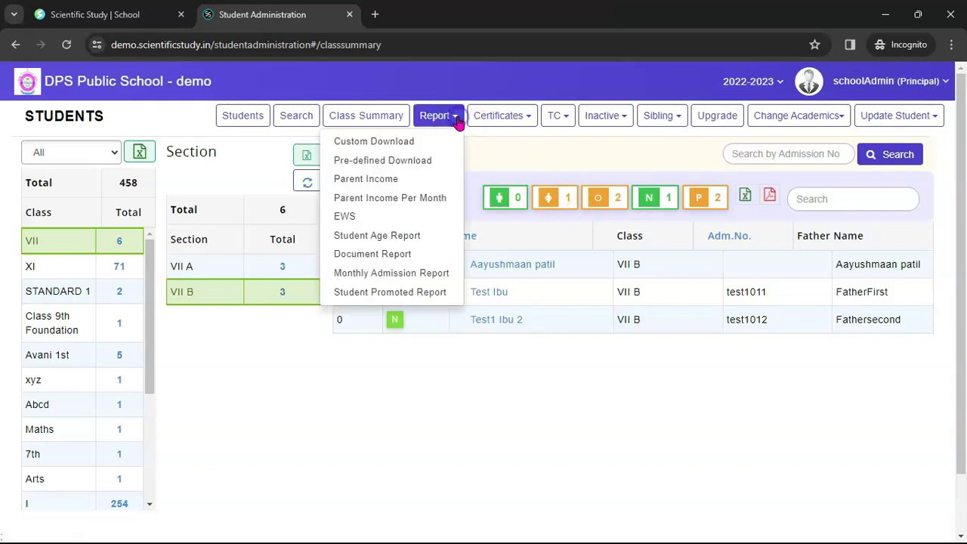
click(425, 141)
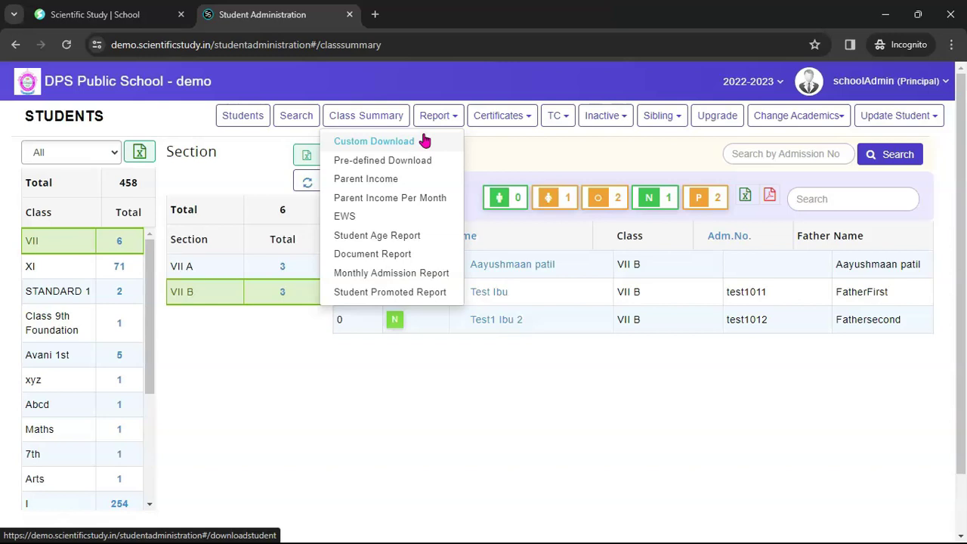
click(506, 123)
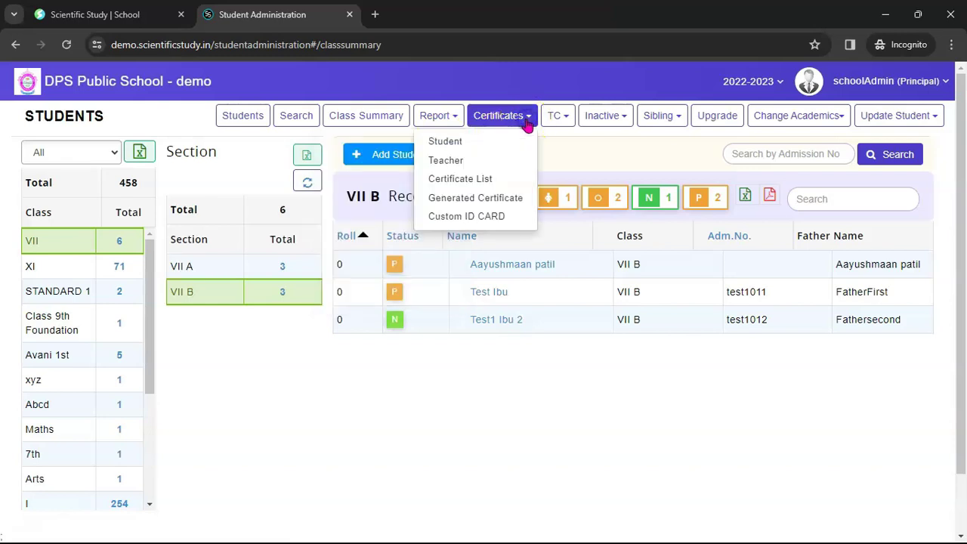
click(476, 140)
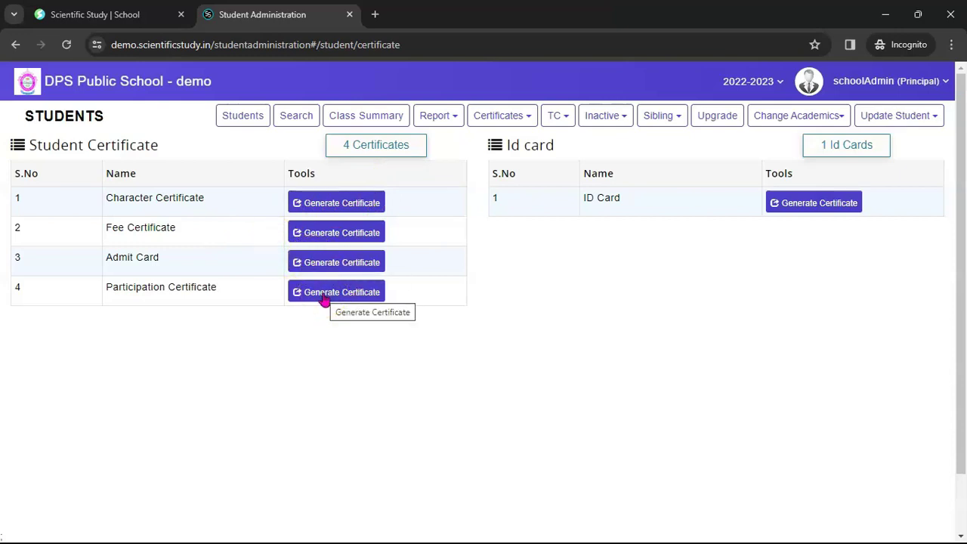
- Generate a Character Certificate for the eighth listed student of class V A
click(341, 208)
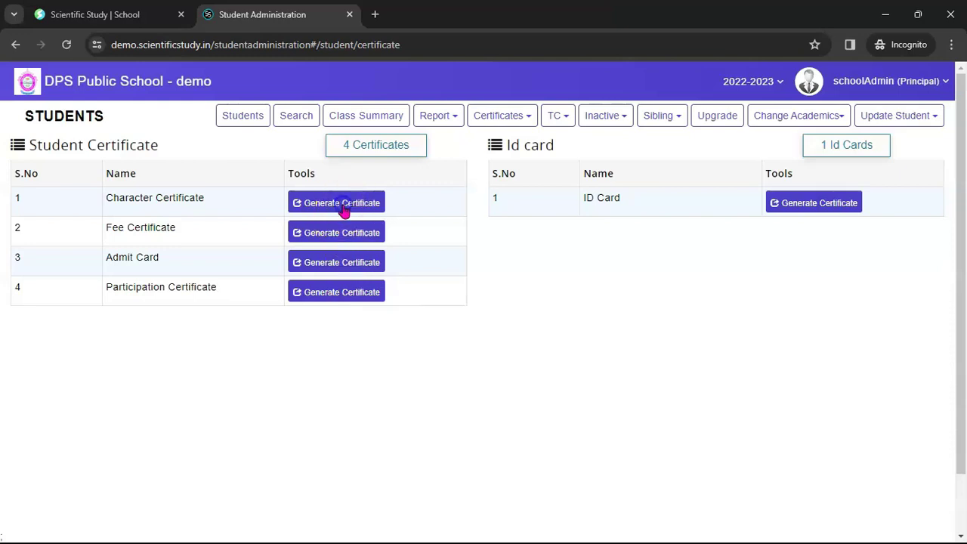
click(366, 174)
click(230, 149)
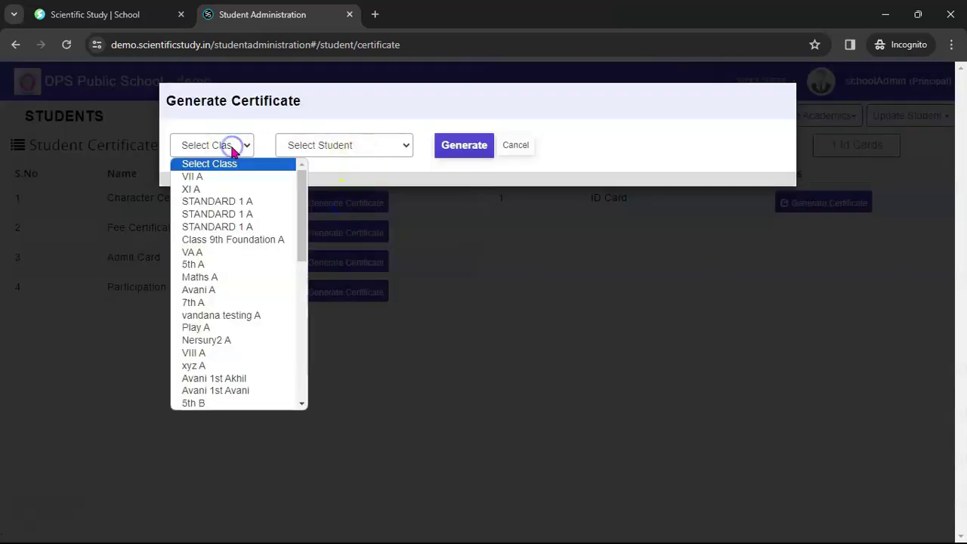
scroll(275, 302, down, 3)
scroll(265, 310, down, 3)
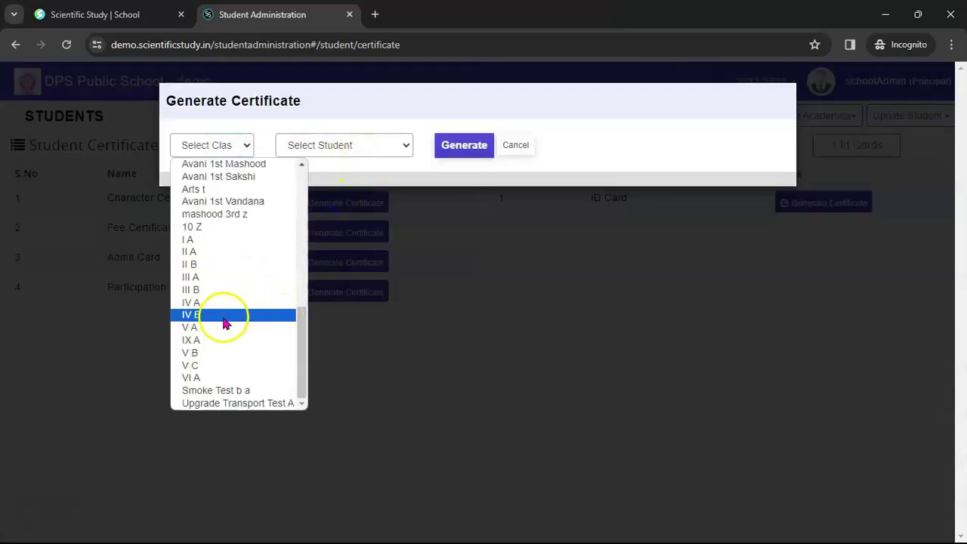
click(227, 325)
click(353, 145)
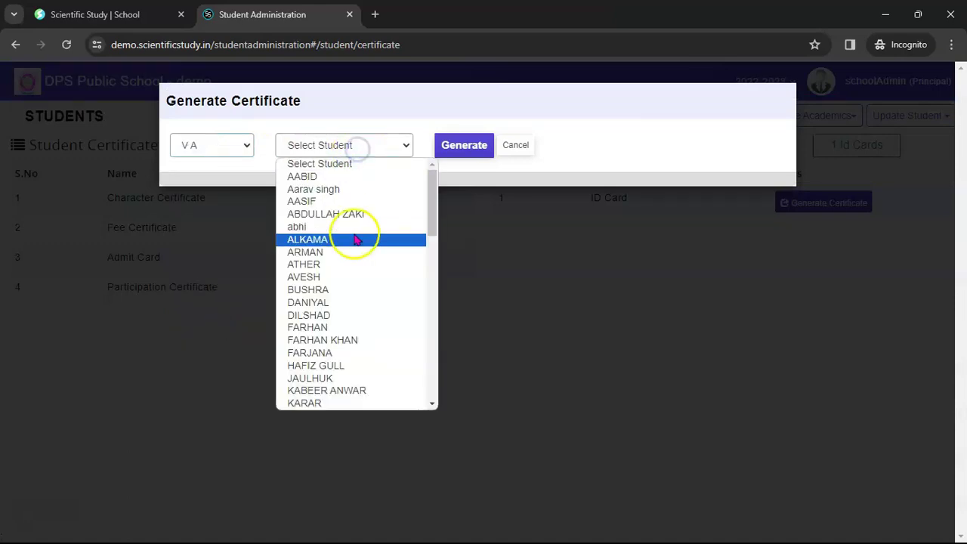
click(350, 264)
click(454, 145)
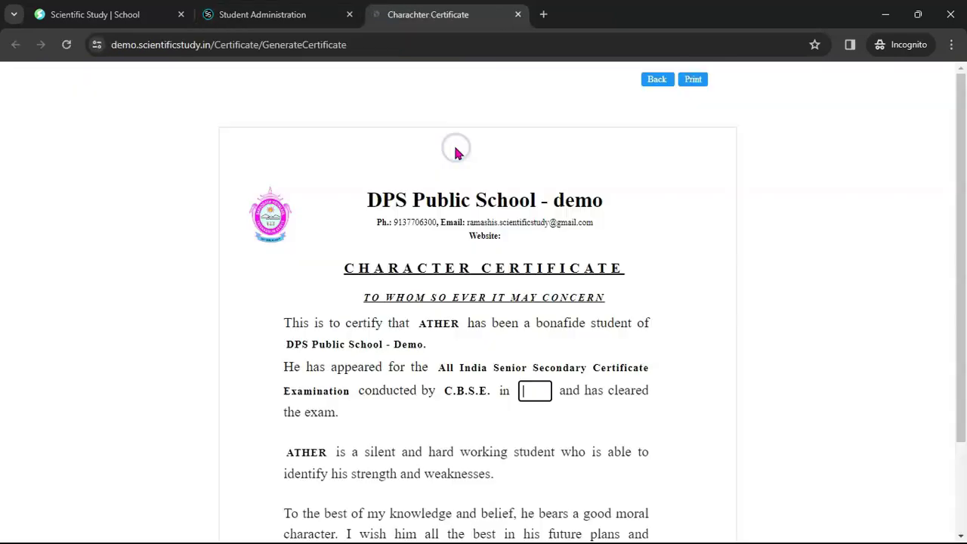
- Review the generated character certificate down to the signature line, close it, and dismiss the certificate generation dialog
scroll(707, 233, down, 3)
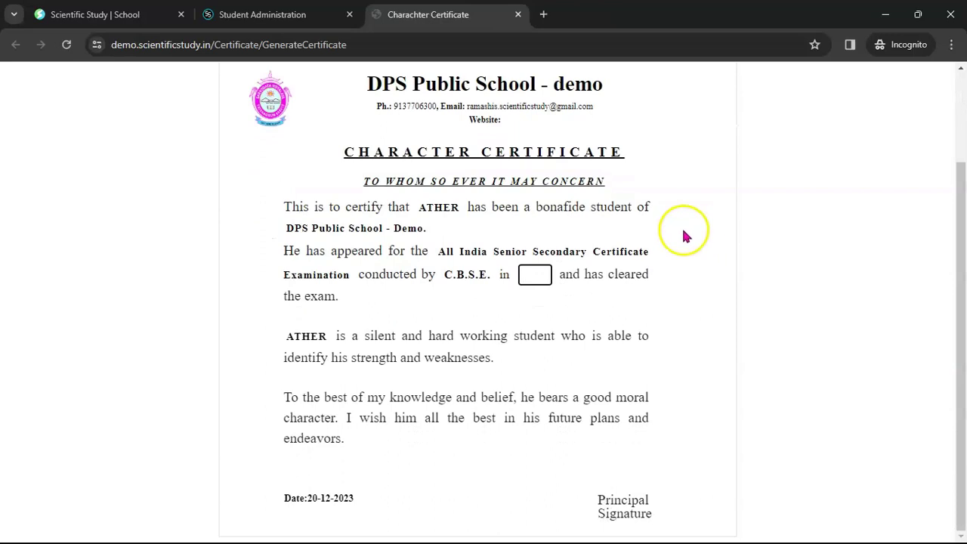
scroll(684, 245, up, 3)
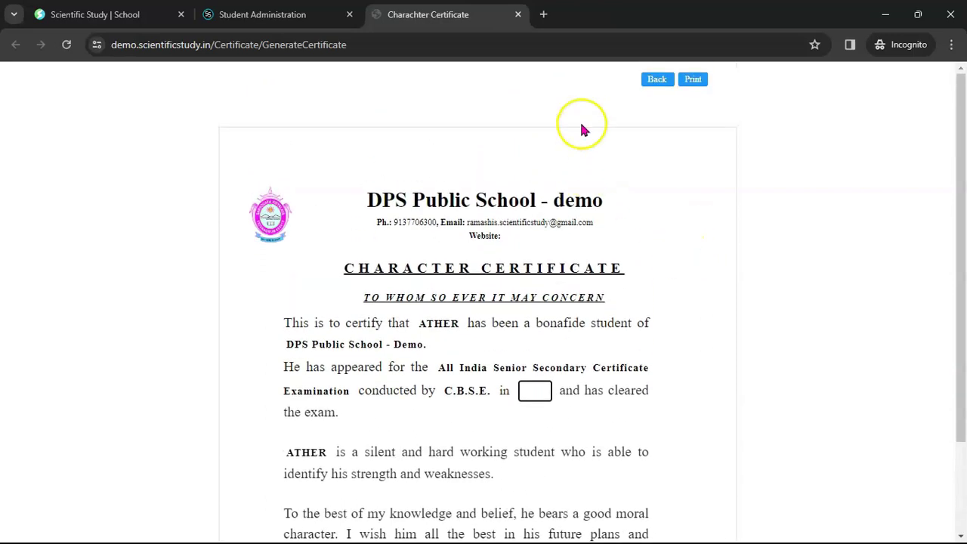
click(518, 14)
click(517, 144)
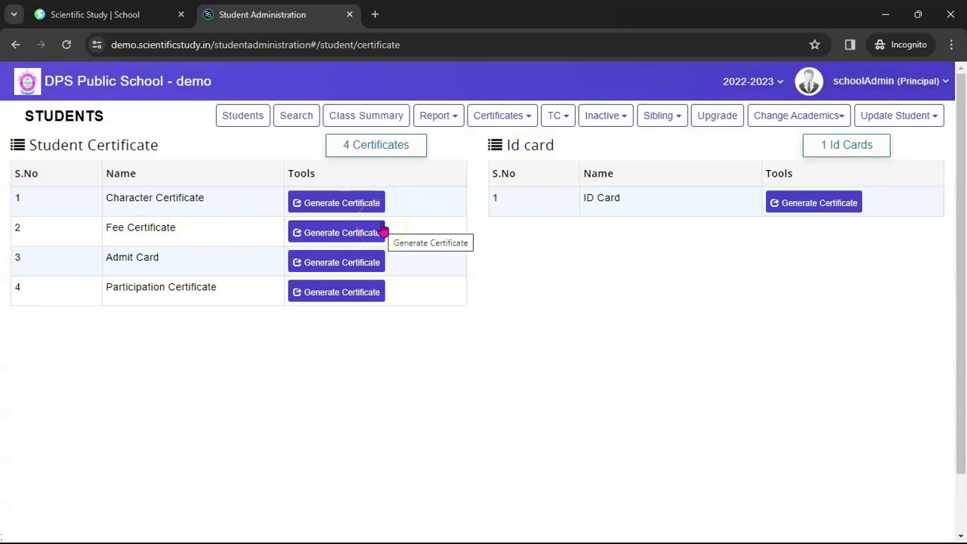
- Open transfer certificate generation and load the details of the second listed student in class V A
click(569, 120)
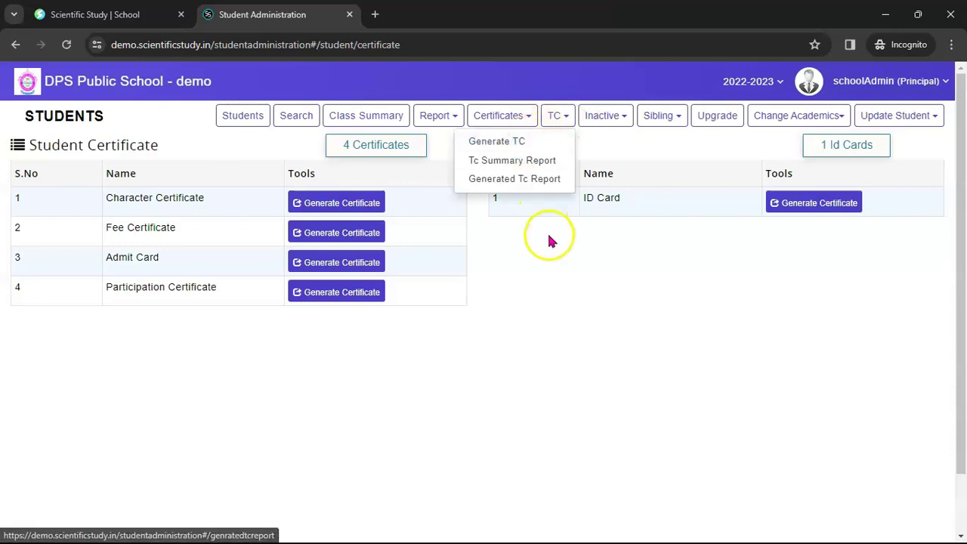
click(520, 145)
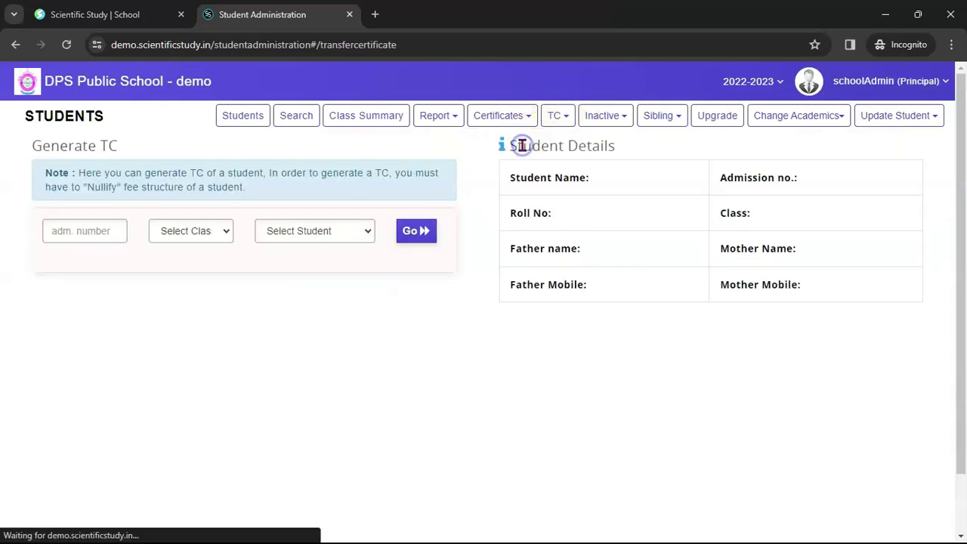
click(221, 228)
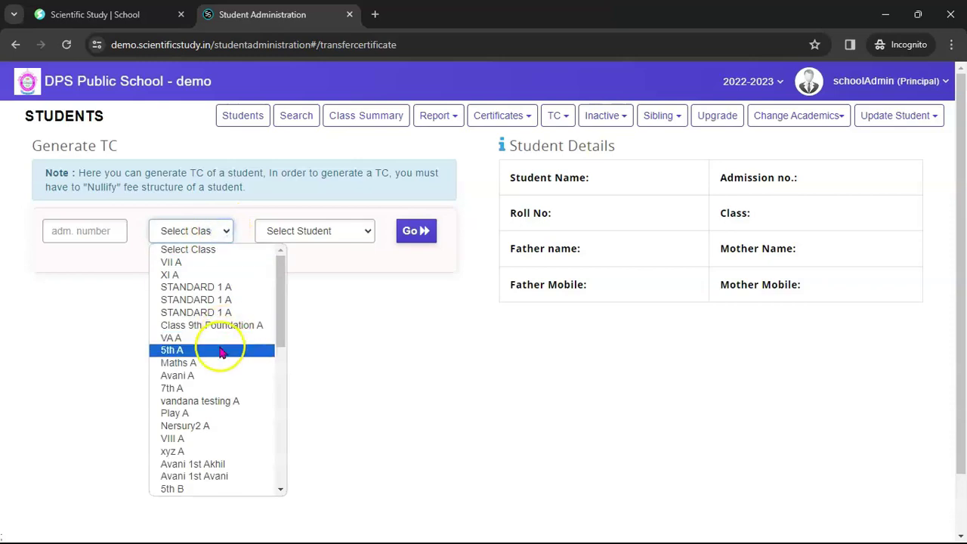
drag(277, 302, 261, 491)
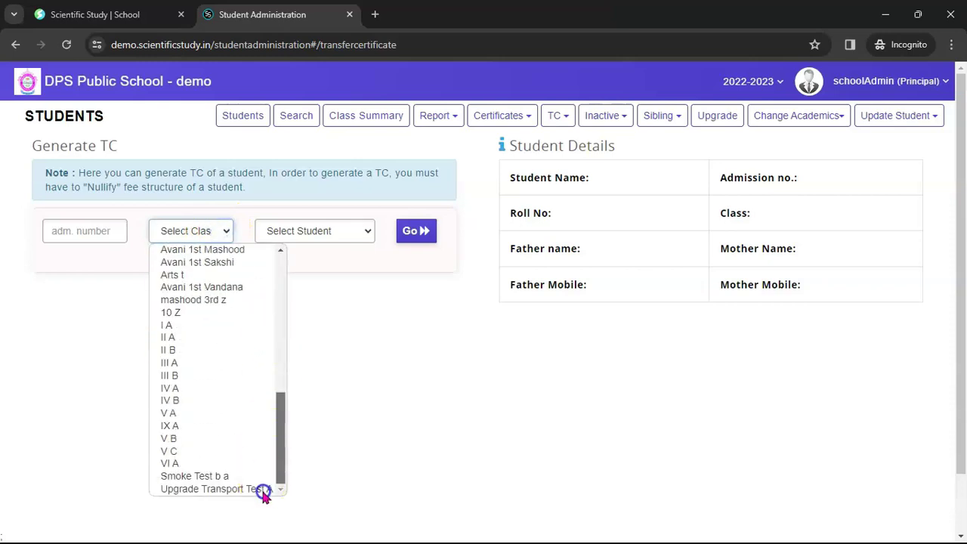
click(178, 413)
click(323, 230)
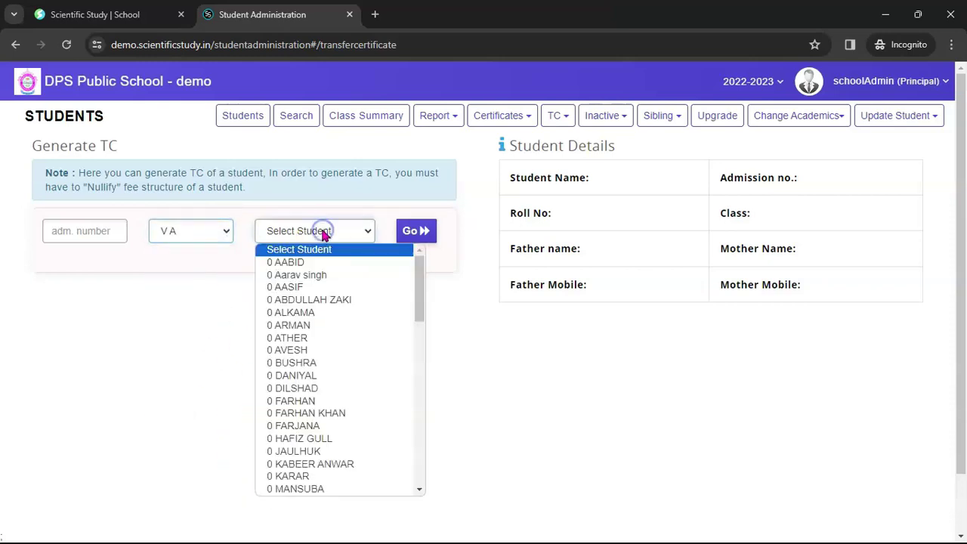
click(318, 274)
click(409, 238)
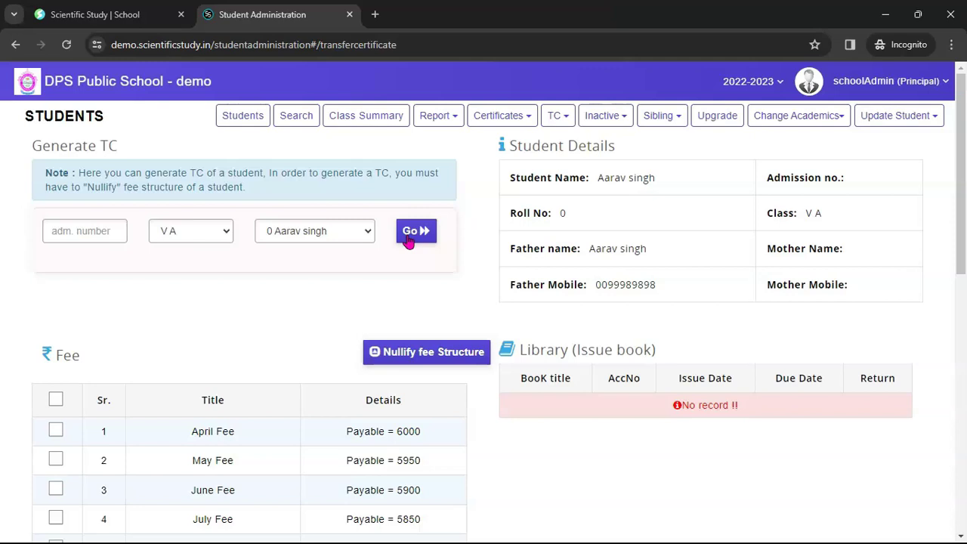
- Examine the student's library book records and the full list of fee installments
click(675, 339)
scroll(677, 340, down, 1)
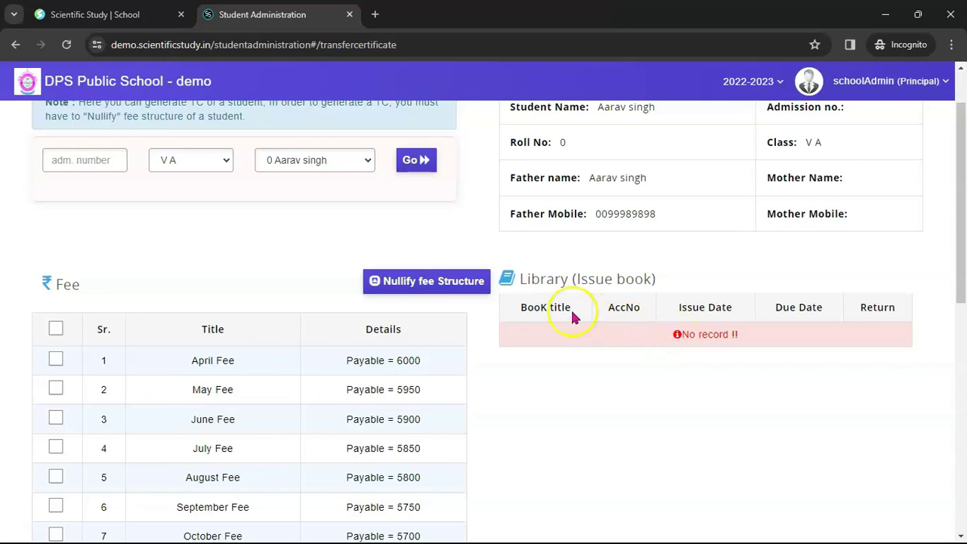
drag(532, 280, 568, 291)
click(347, 324)
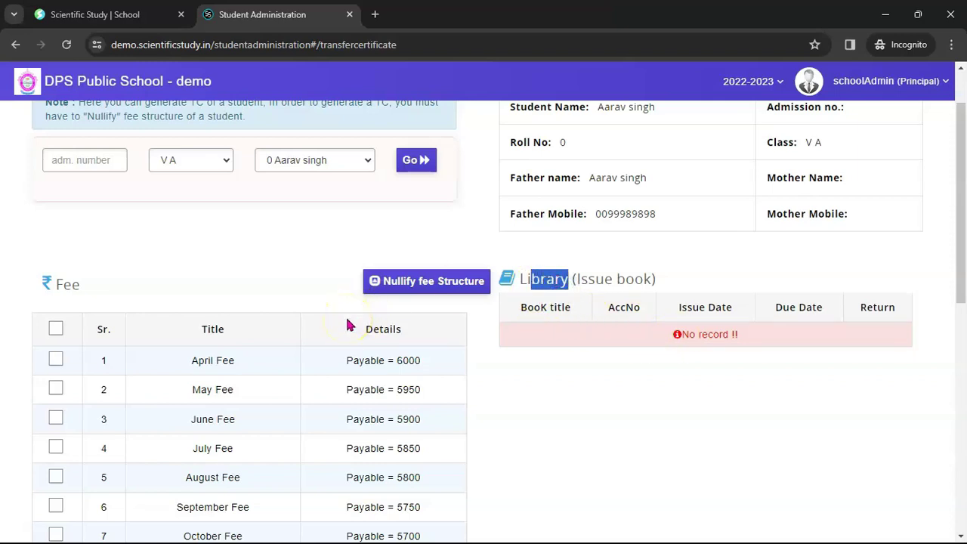
scroll(348, 321, down, 7)
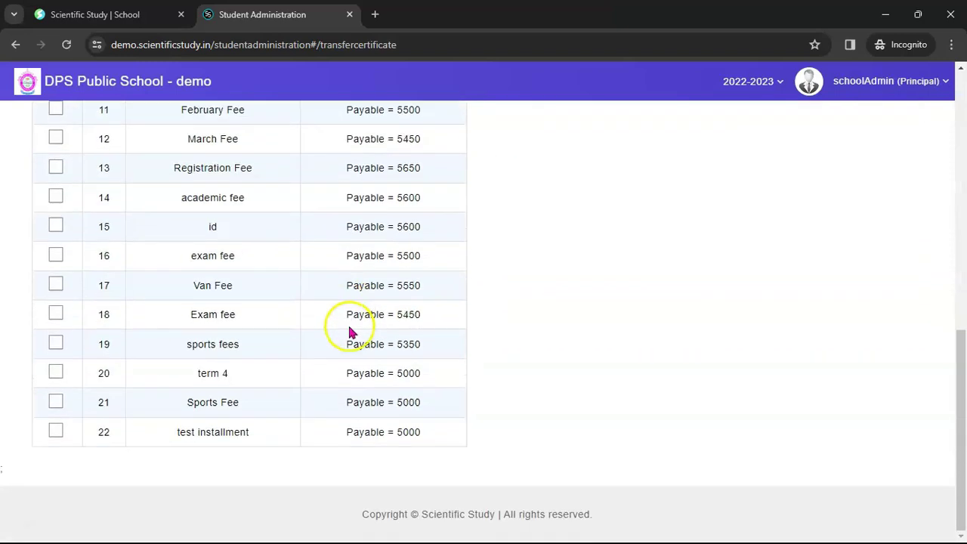
scroll(349, 332, up, 6)
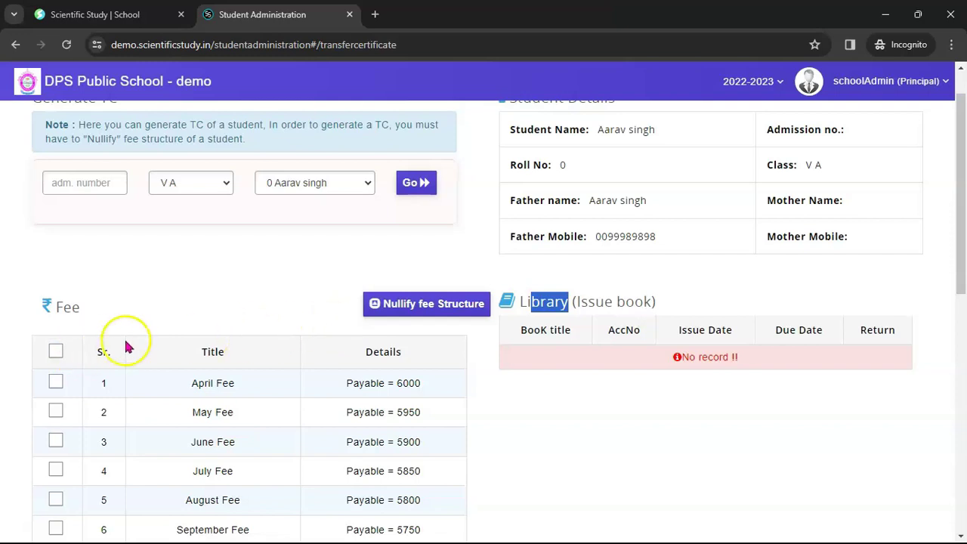
- Nullify all of the student's fee installments with the date 20-Dec-2023 and the reason "medical"
click(428, 306)
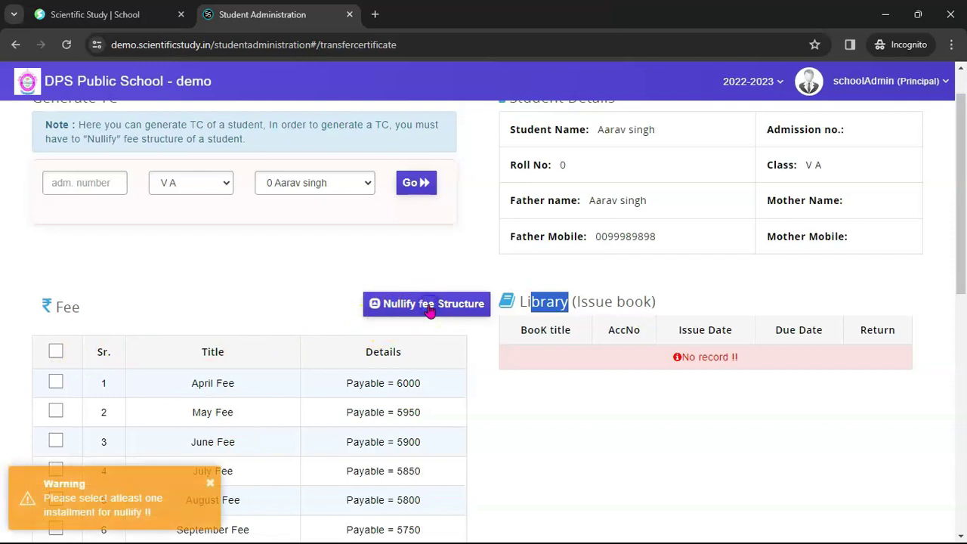
click(56, 351)
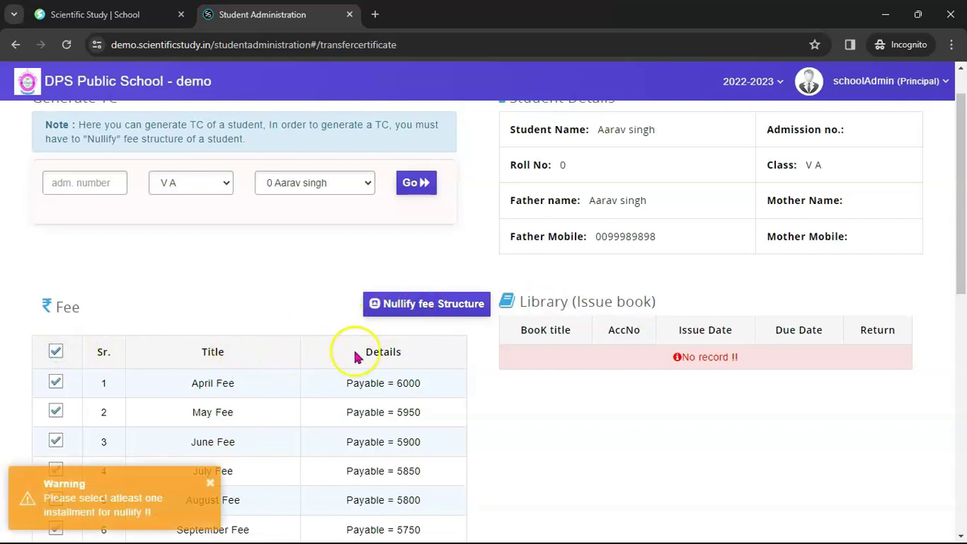
click(432, 310)
click(448, 240)
click(429, 210)
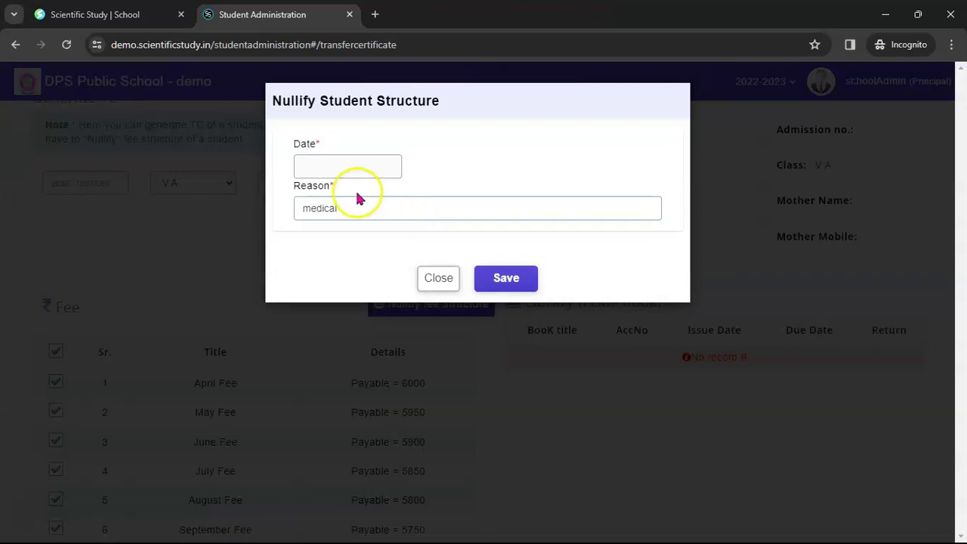
click(345, 166)
click(383, 294)
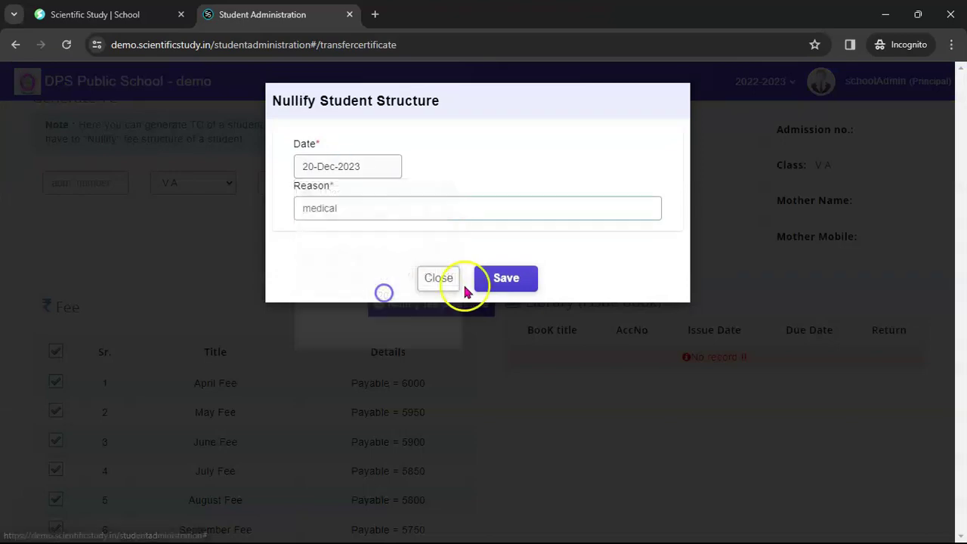
click(484, 279)
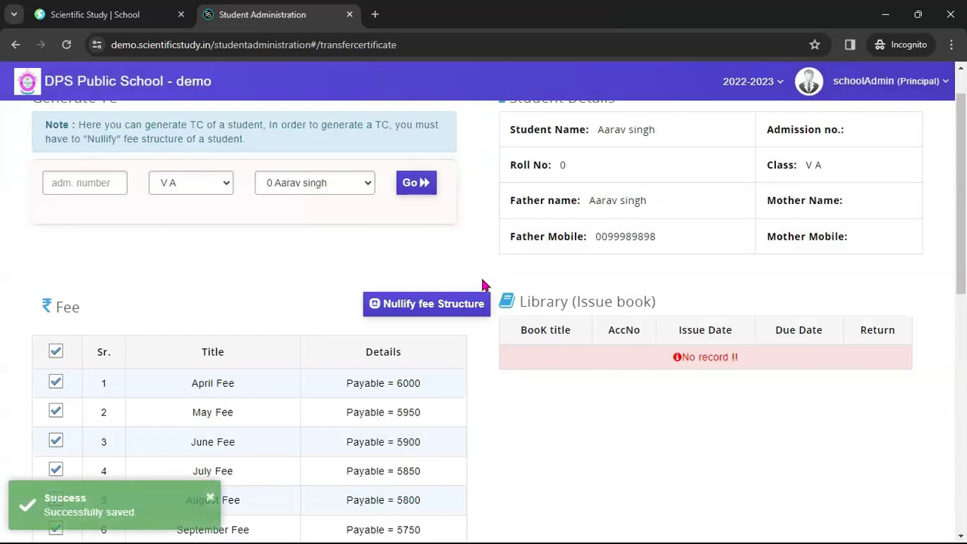
- Open the student's School Leaving Certificate from the TC page, review it through the no dues and office sections, and close it
click(449, 225)
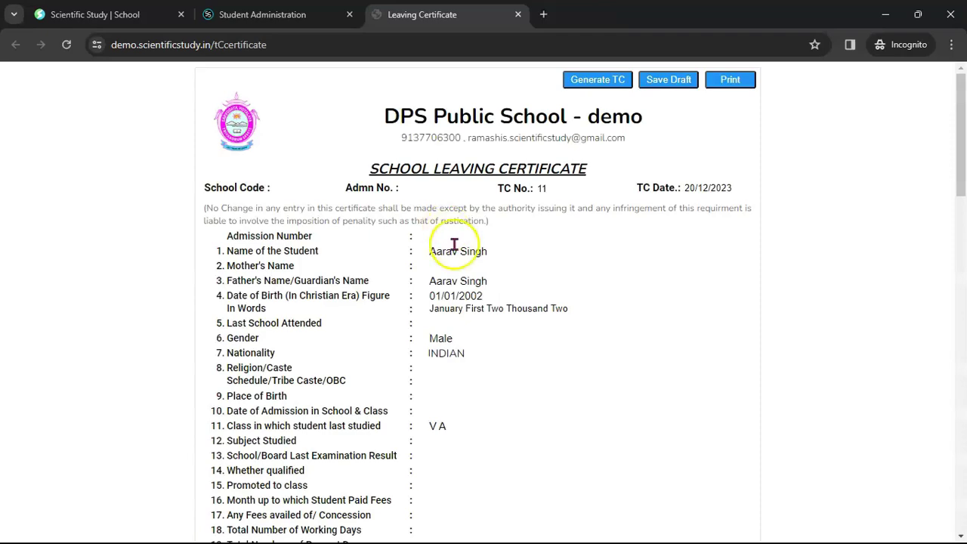
scroll(516, 287, down, 10)
scroll(516, 309, down, 8)
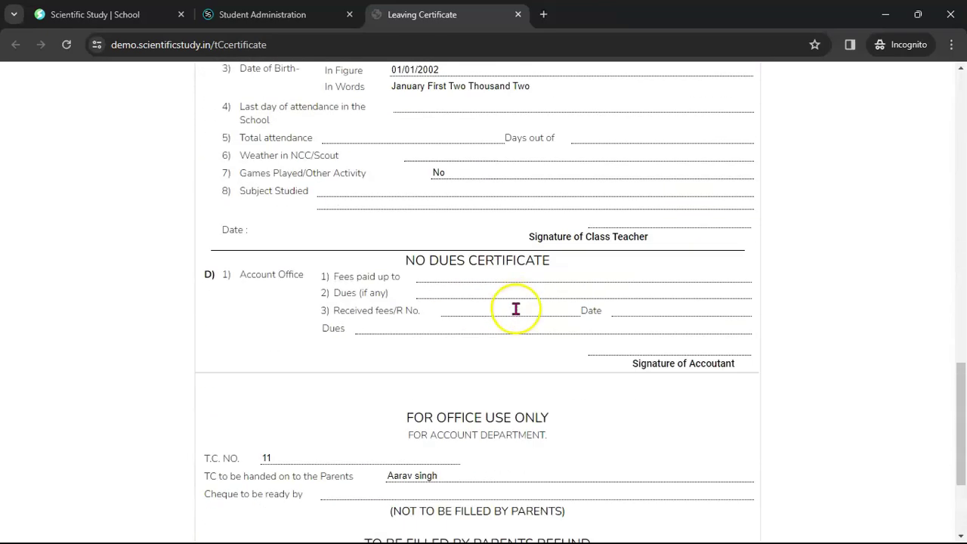
scroll(516, 313, up, 20)
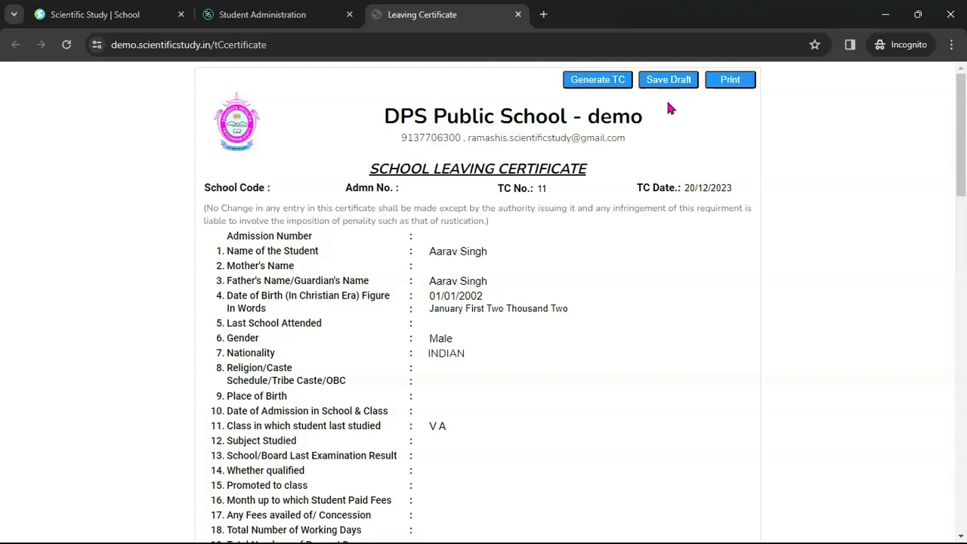
click(518, 14)
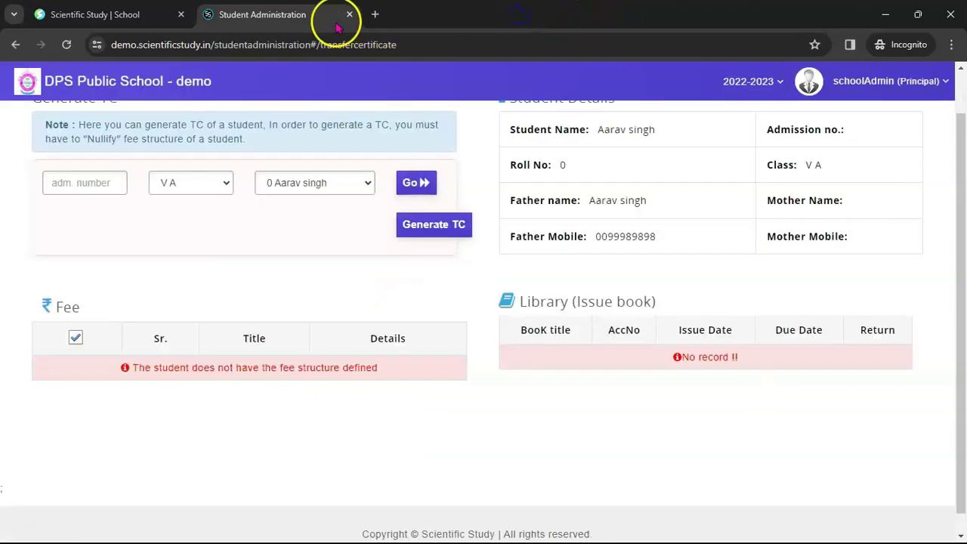
scroll(380, 86, up, 2)
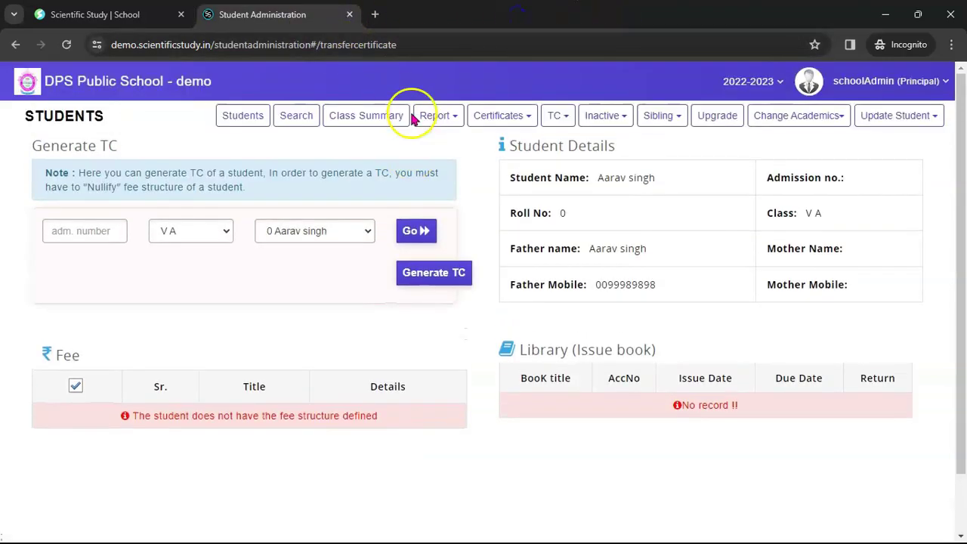
- Look over the inactive student and sibling options, and list the possible siblings by phone for class I A
click(609, 130)
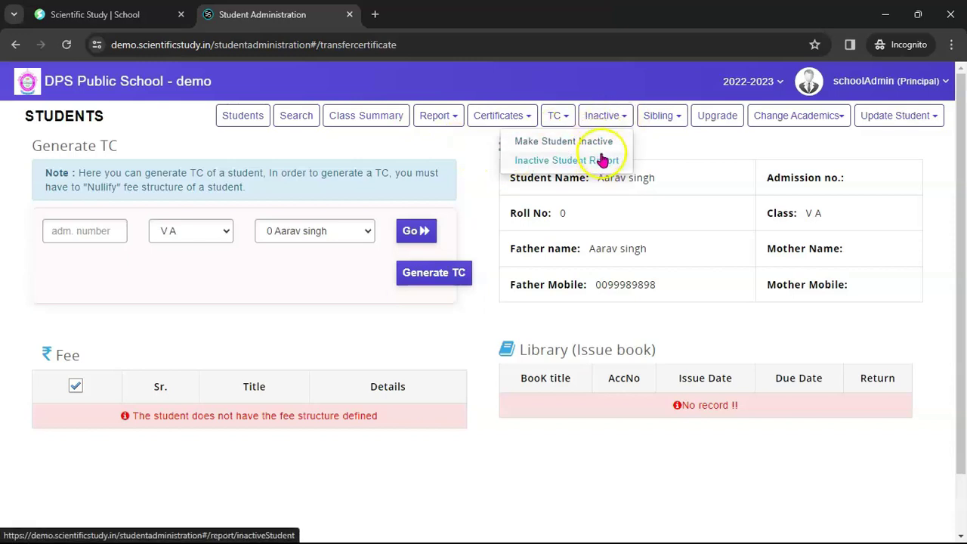
click(682, 121)
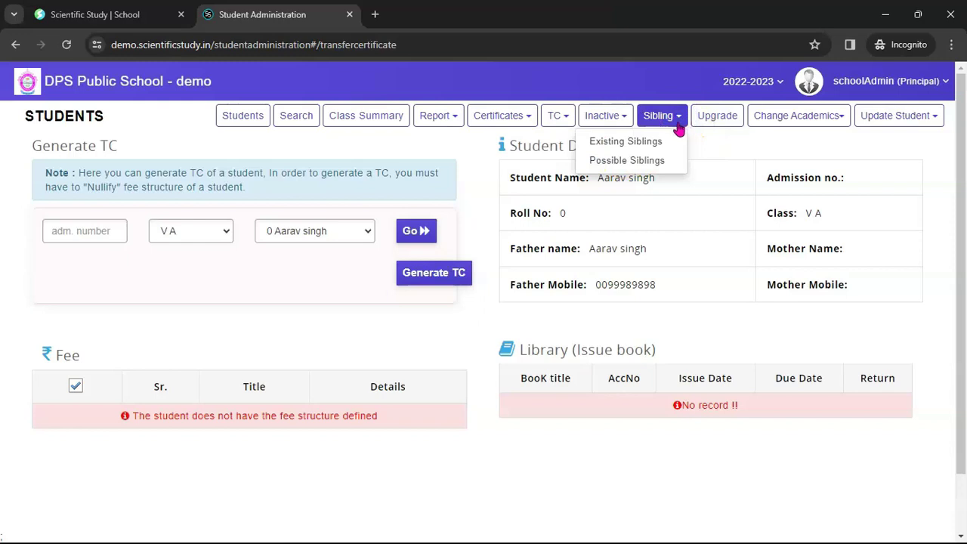
click(655, 160)
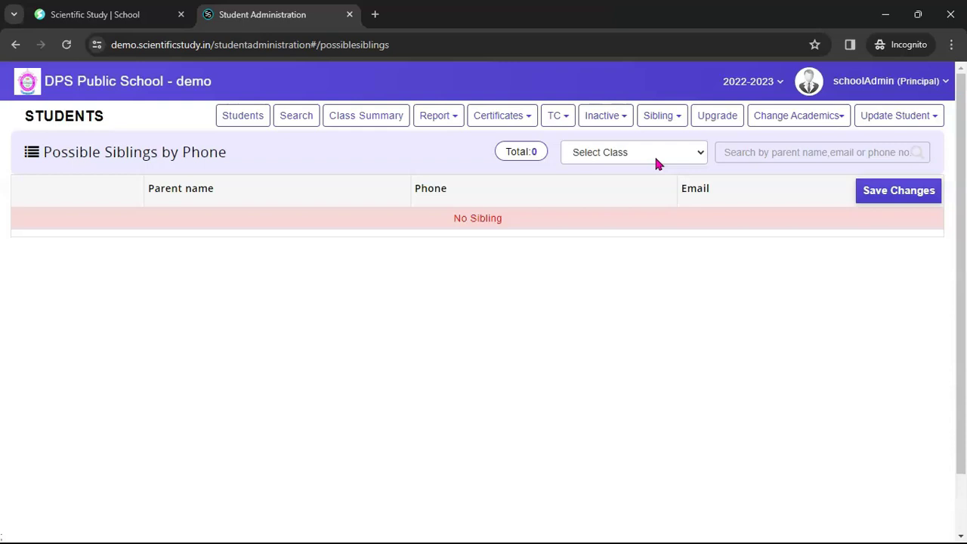
click(656, 155)
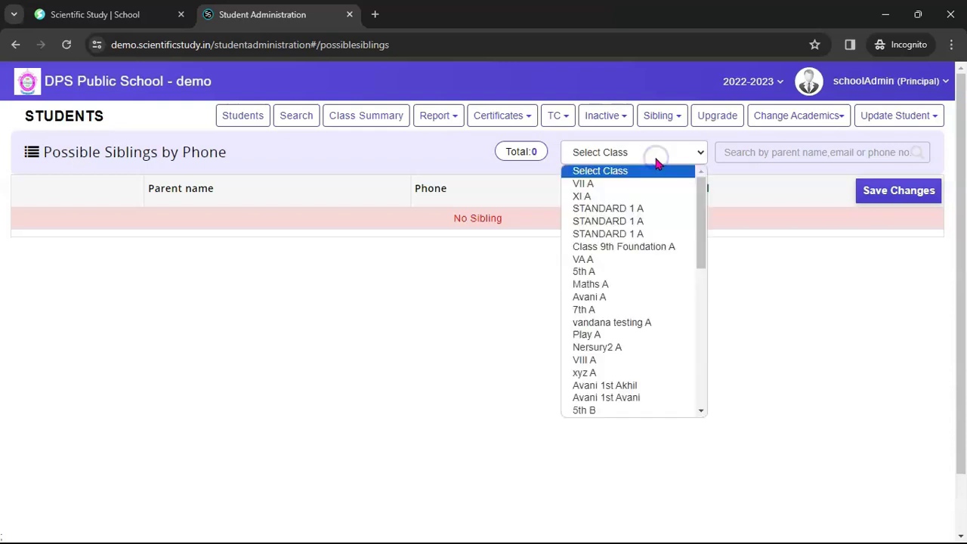
scroll(626, 249, down, 5)
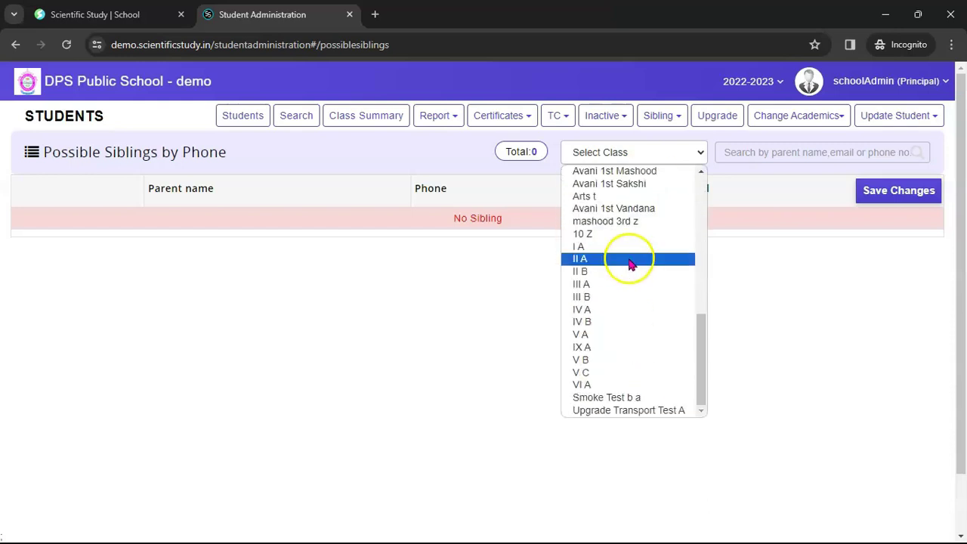
click(622, 247)
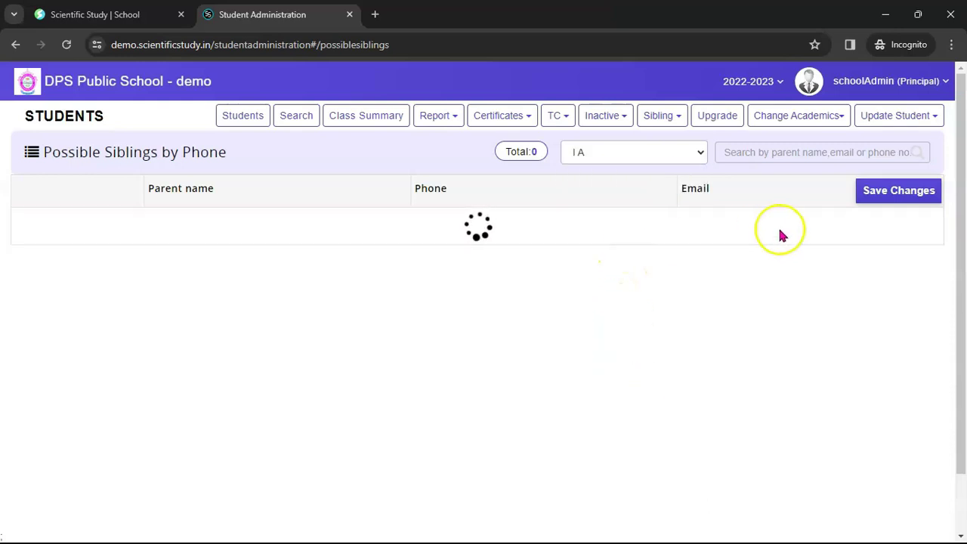
- Look over the student Upgrade page, the Change Academics options, and the Change in Class and Change in Section pages
click(714, 125)
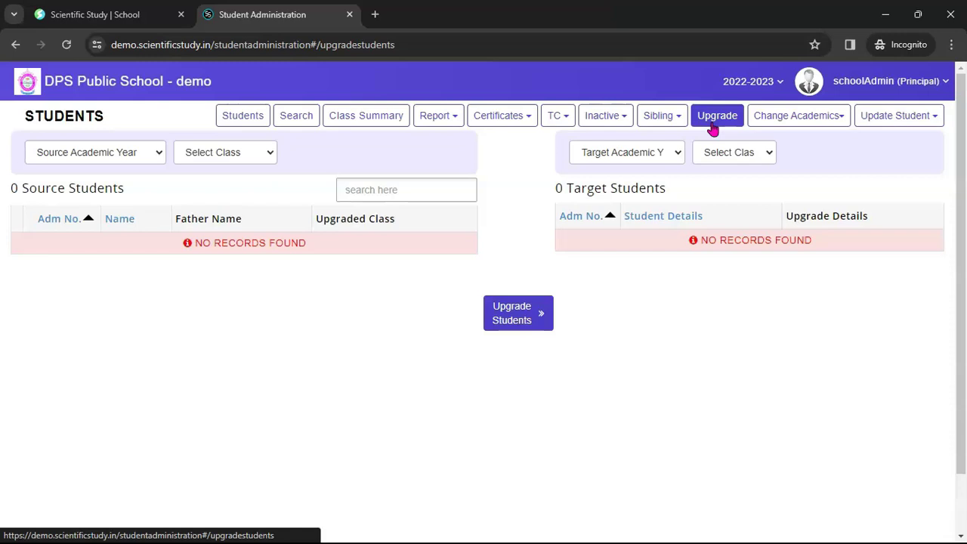
click(835, 120)
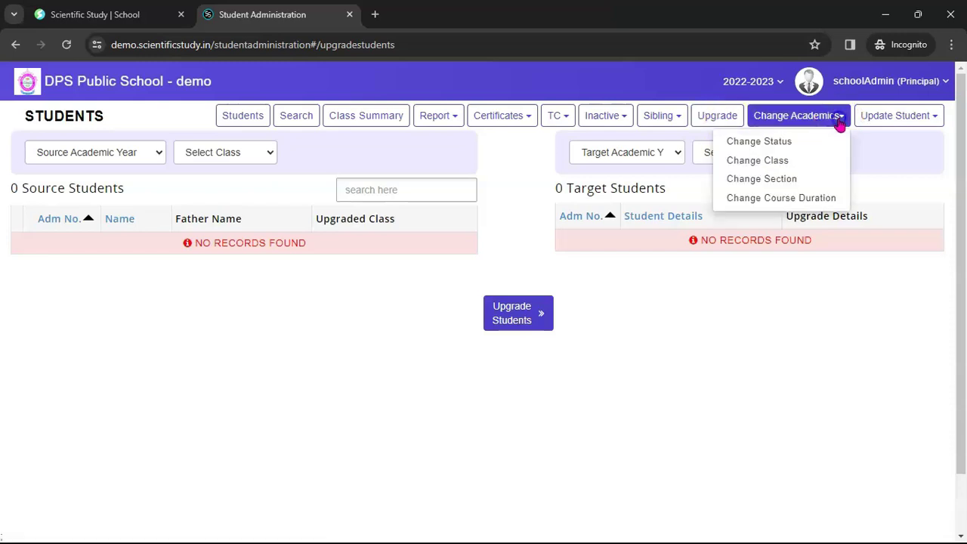
click(774, 160)
click(796, 121)
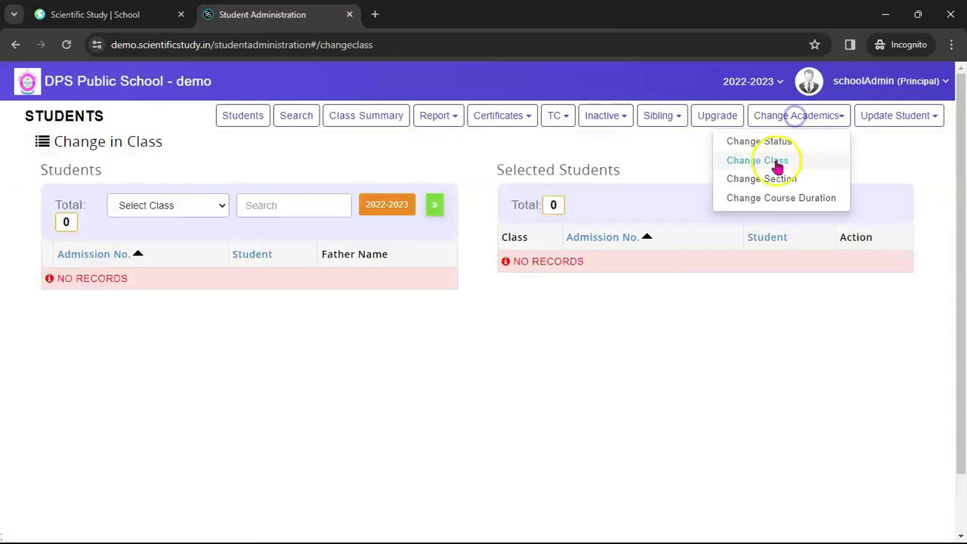
click(778, 178)
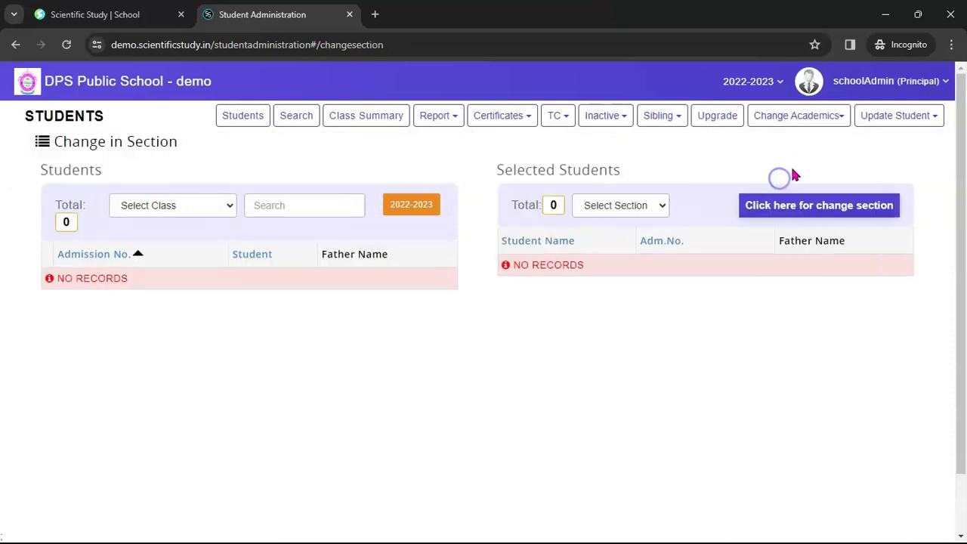
- Review the Update Student options for details, biometric, user password and bulk student image upload
click(923, 121)
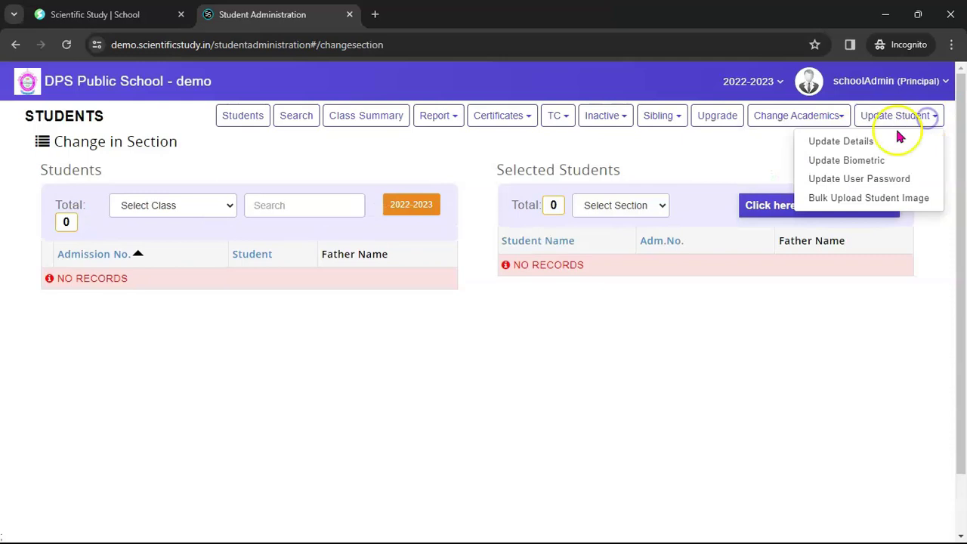
click(860, 181)
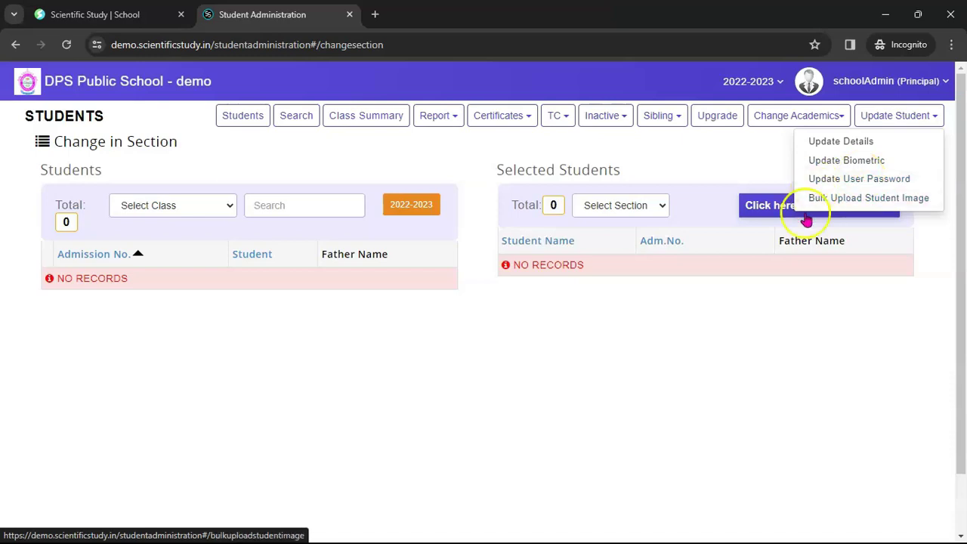
click(778, 300)
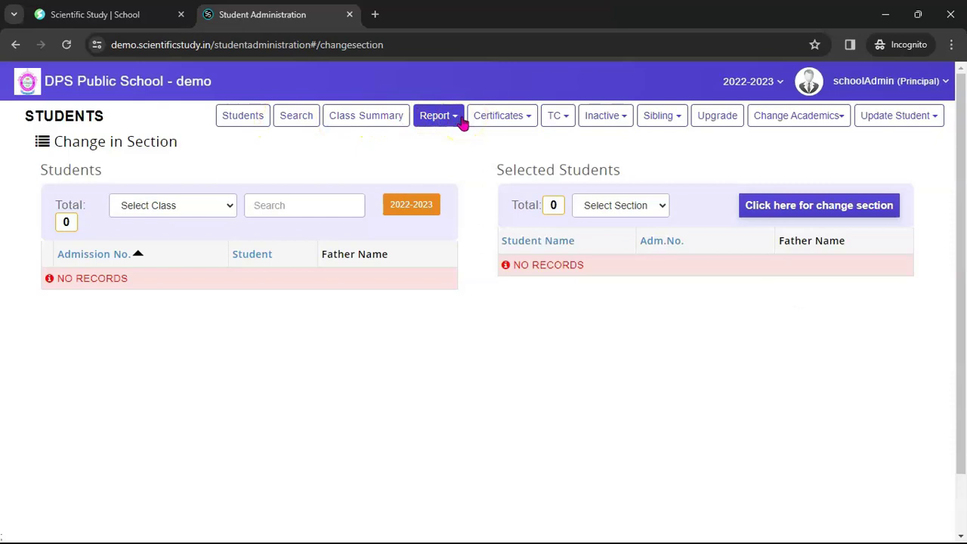
- Open the Staffs module from Administration and look over the detail and credential actions of the first staff record
click(130, 88)
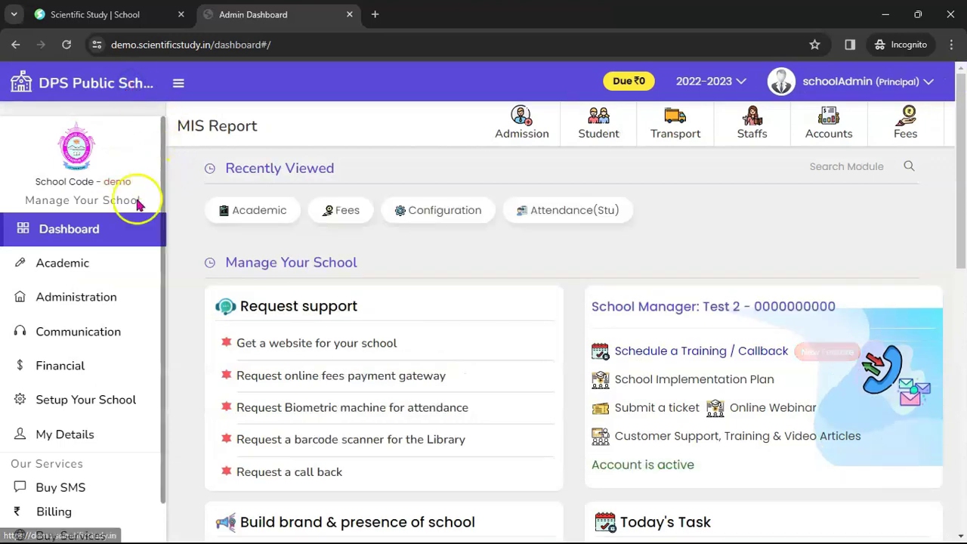
click(103, 297)
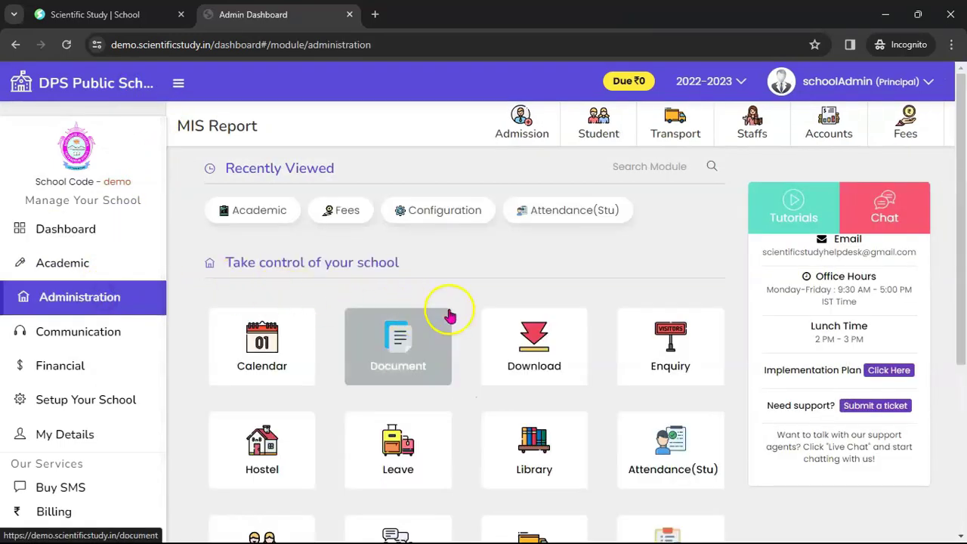
scroll(454, 317, down, 3)
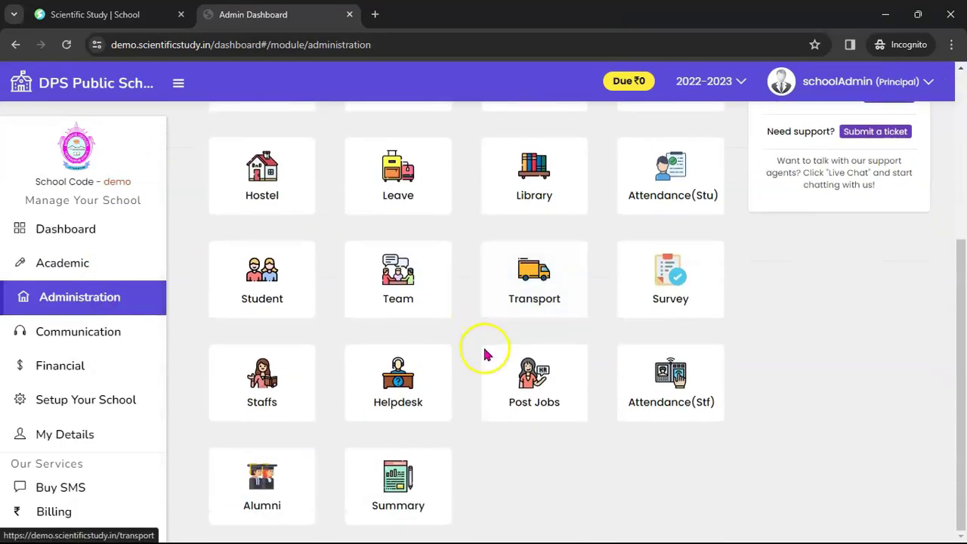
click(278, 389)
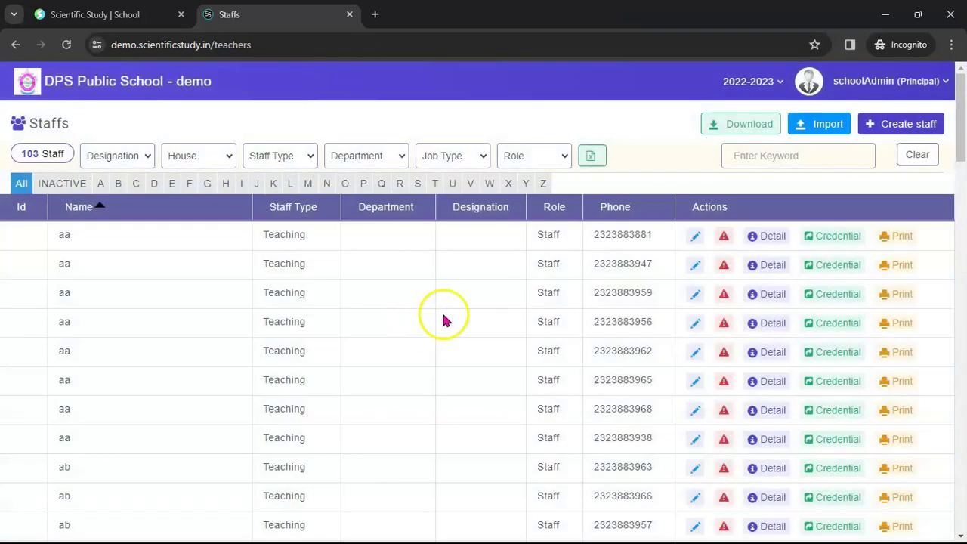
click(776, 242)
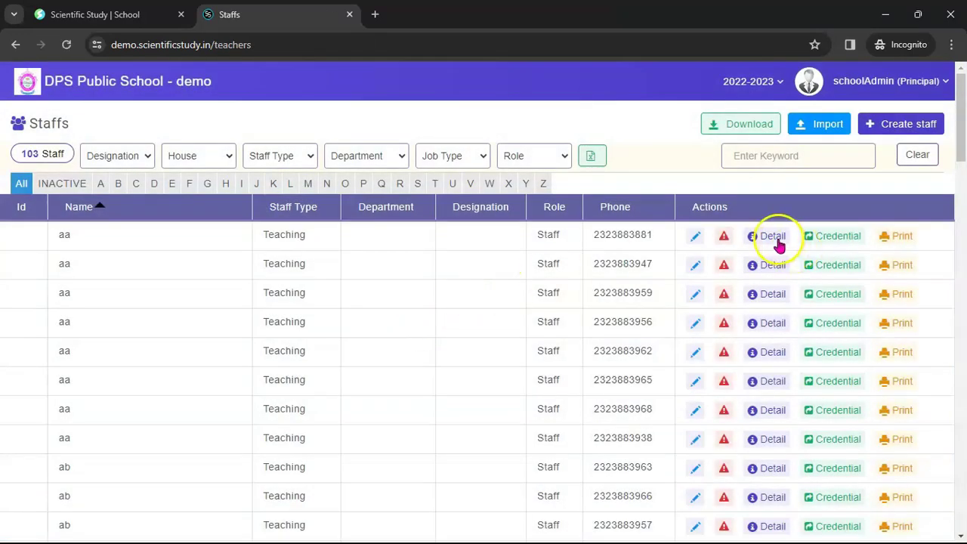
click(833, 238)
click(702, 218)
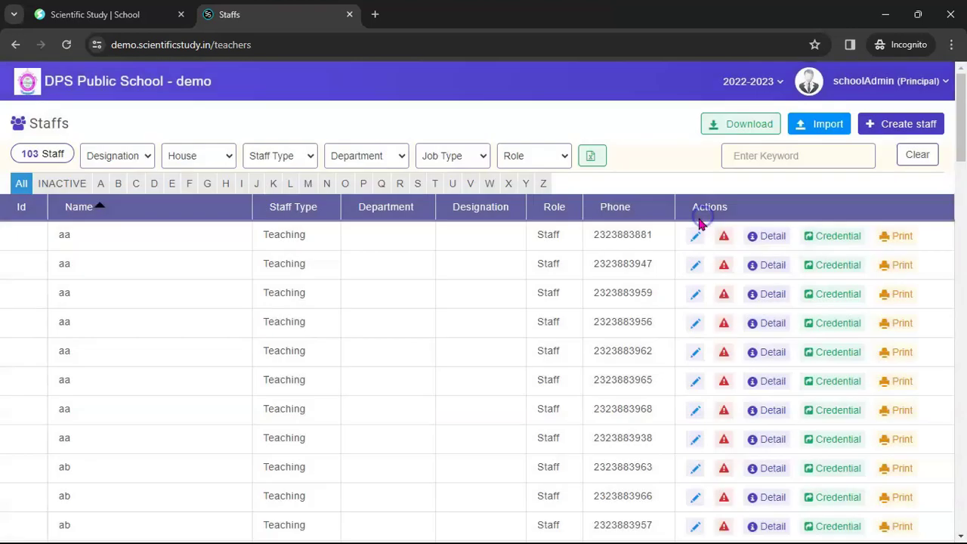
- Open the first staff record for editing, review the Edit Staff form, and leave it without changes
click(698, 237)
scroll(702, 319, down, 10)
scroll(701, 321, up, 10)
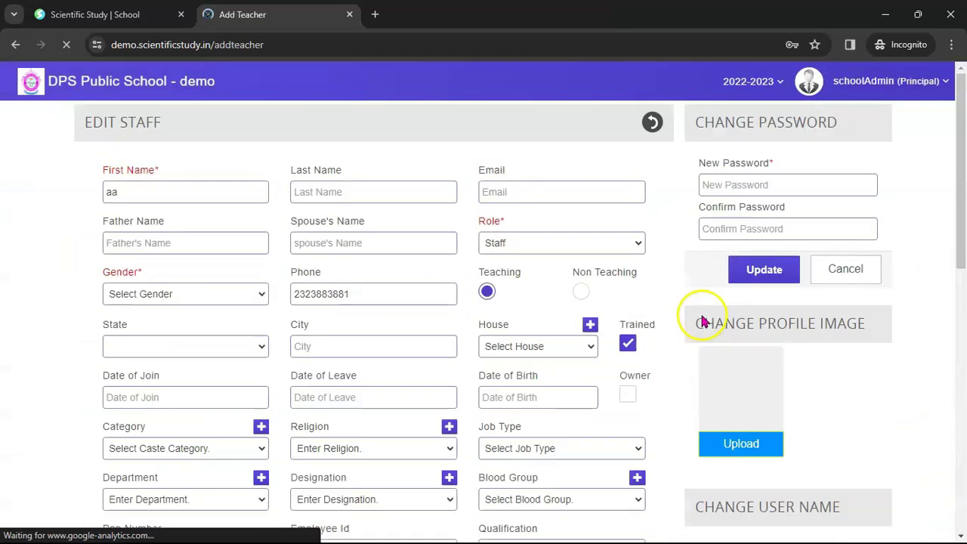
click(652, 122)
- Open the Leave module from Administration, review its master options, and show the Leave Type listing
click(136, 83)
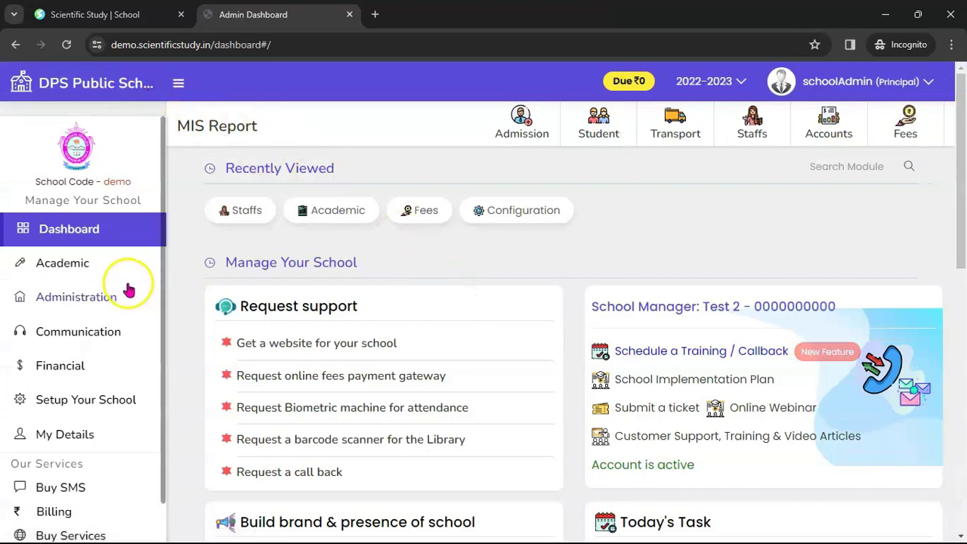
click(108, 301)
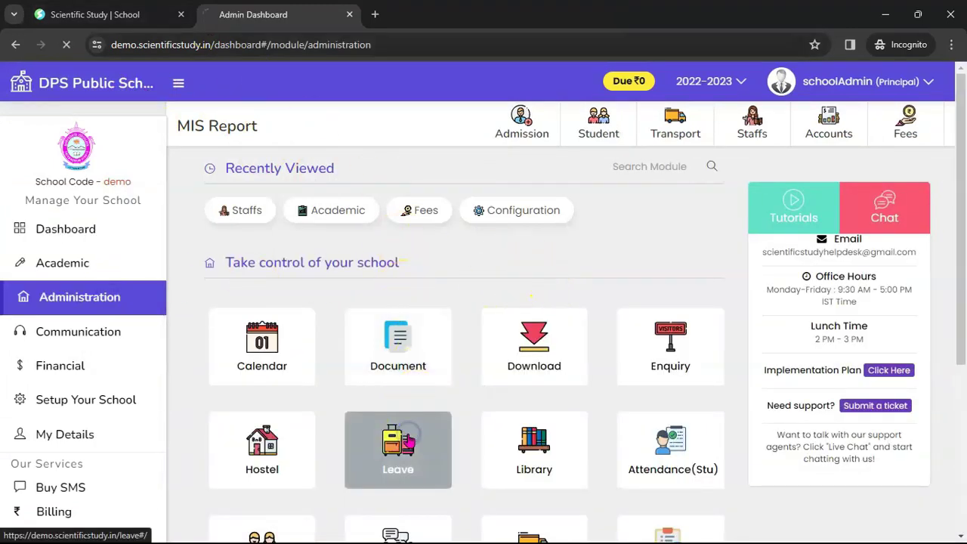
click(406, 428)
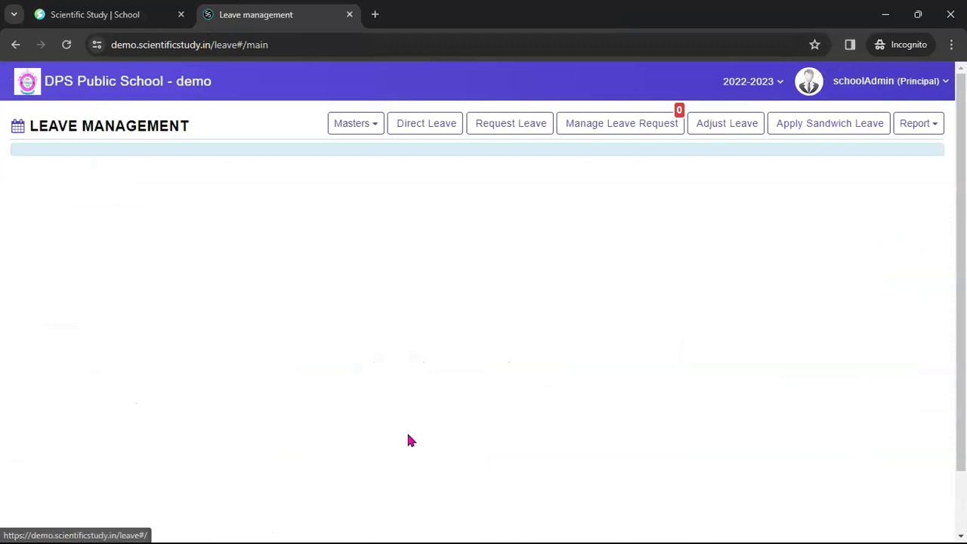
click(369, 129)
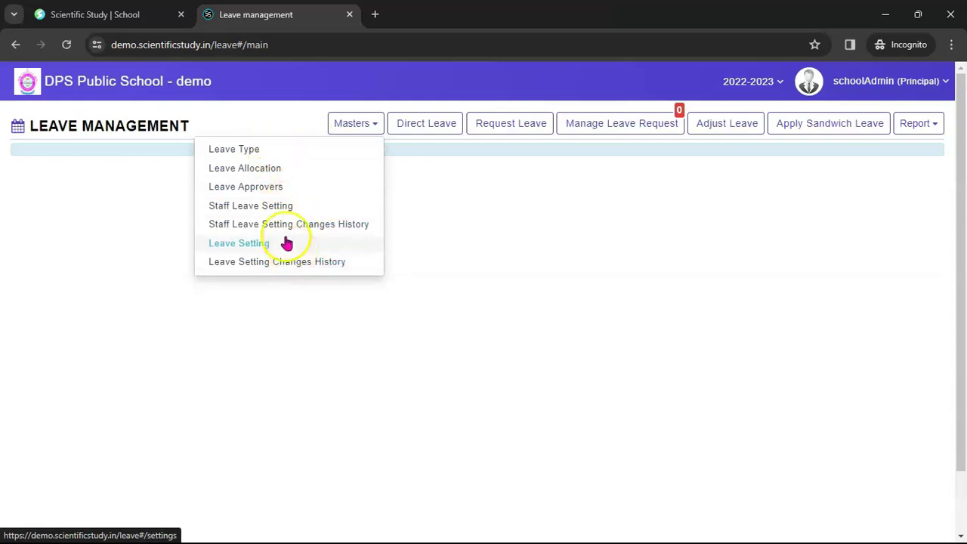
click(257, 152)
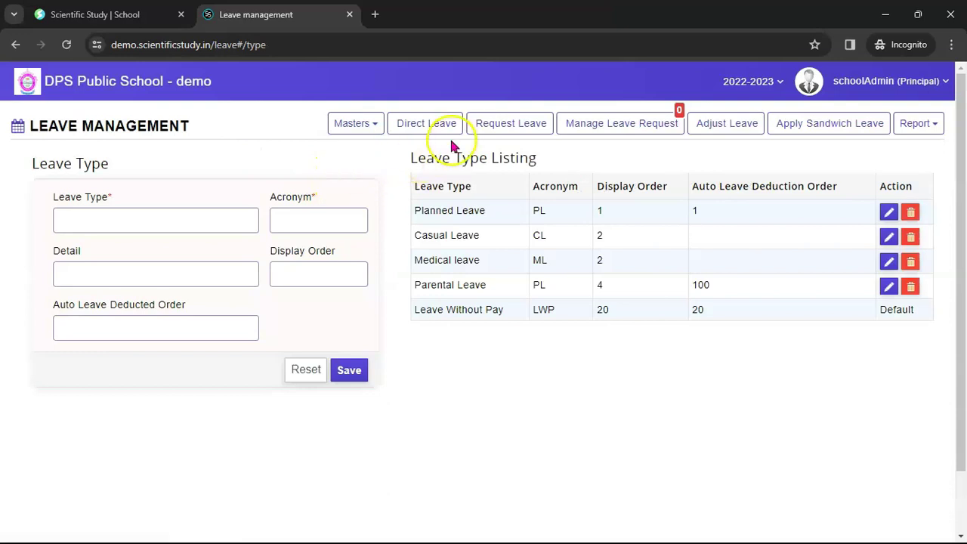
- Look over the Request Leave and Direct Leave application forms
click(495, 134)
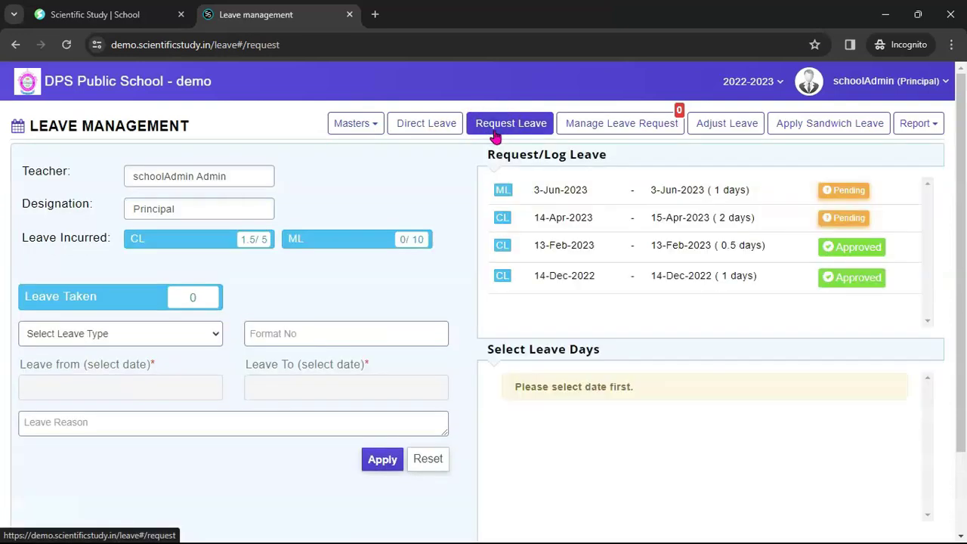
click(441, 135)
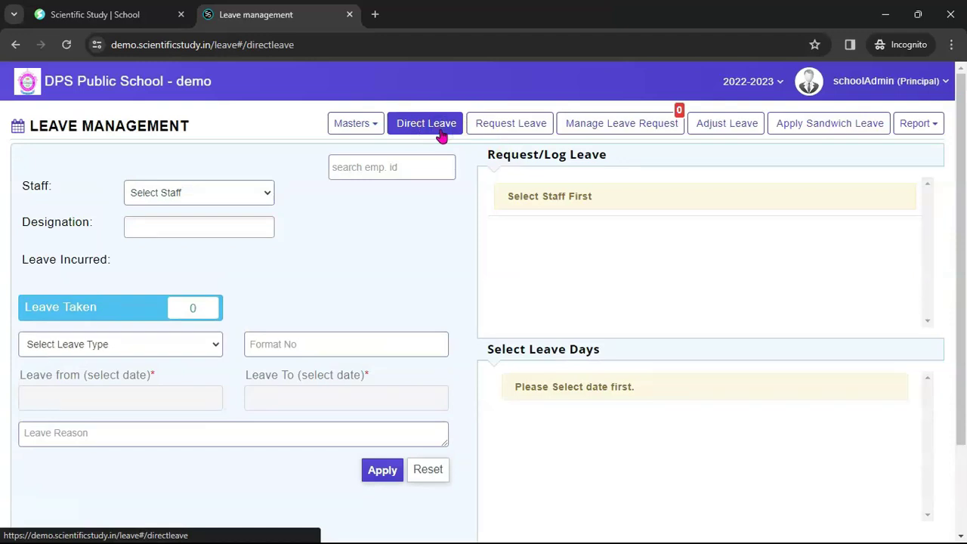
click(534, 133)
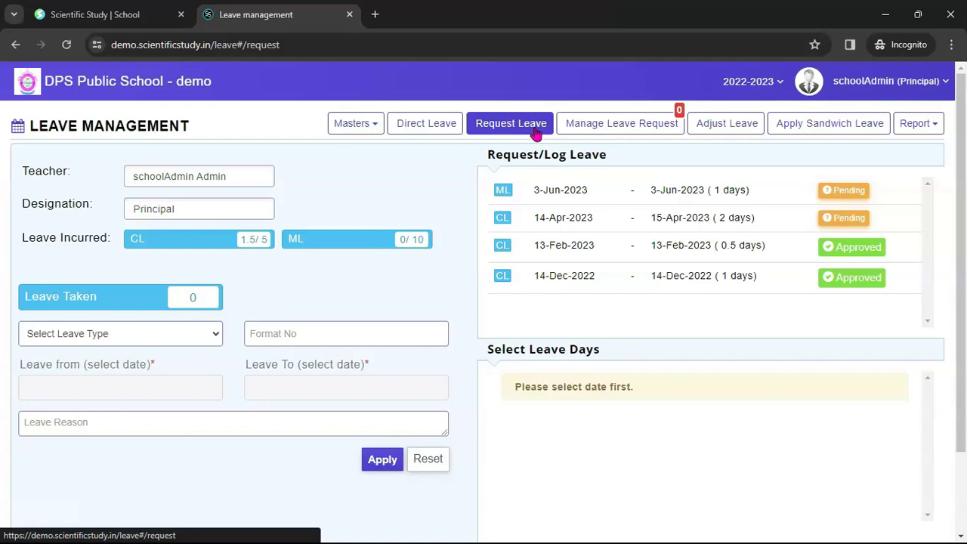
- Open Manage Leave Request and examine the full list of staff leave requests
click(643, 127)
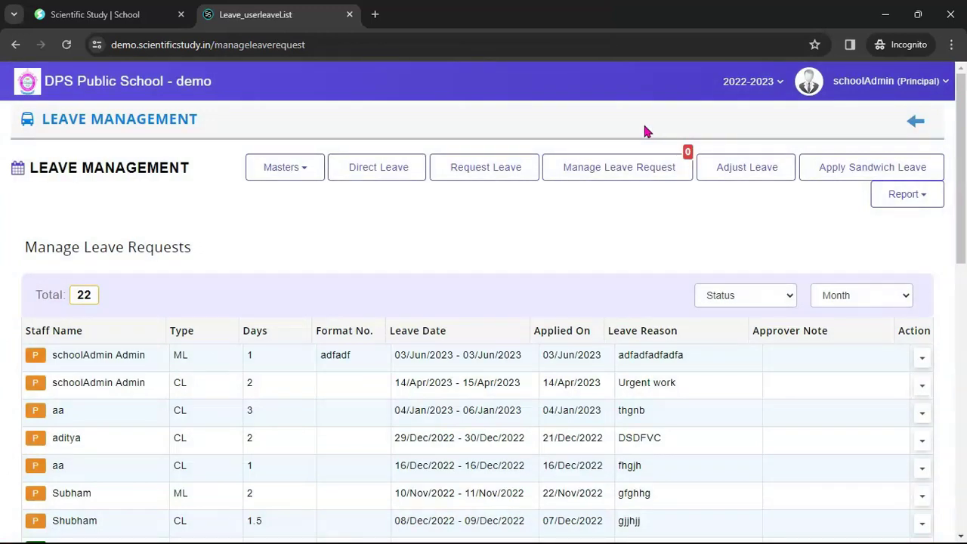
scroll(587, 295, down, 10)
scroll(604, 333, up, 10)
- Find a staff member on the Leave Adjustment page and open the form for adjusting their leave days
click(775, 178)
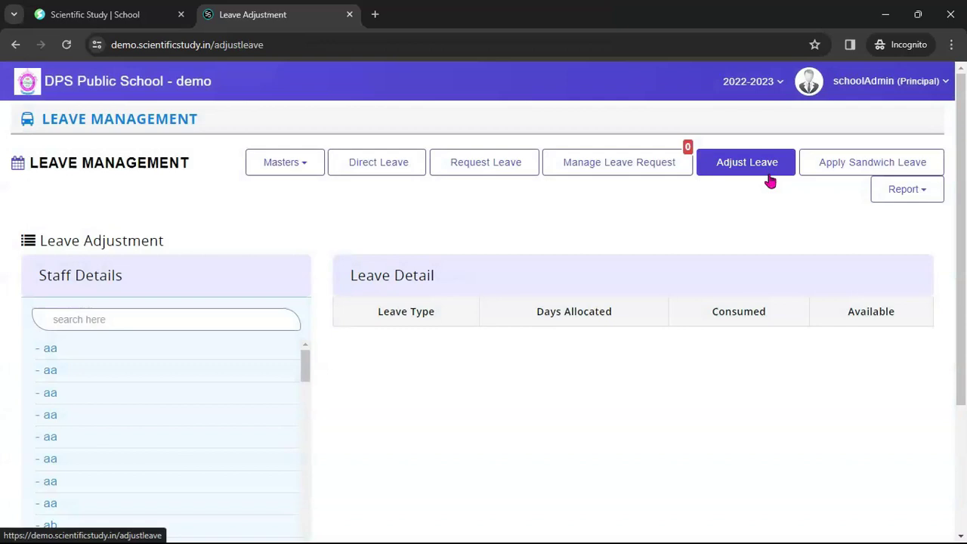
drag(303, 361, 285, 507)
scroll(340, 431, down, 3)
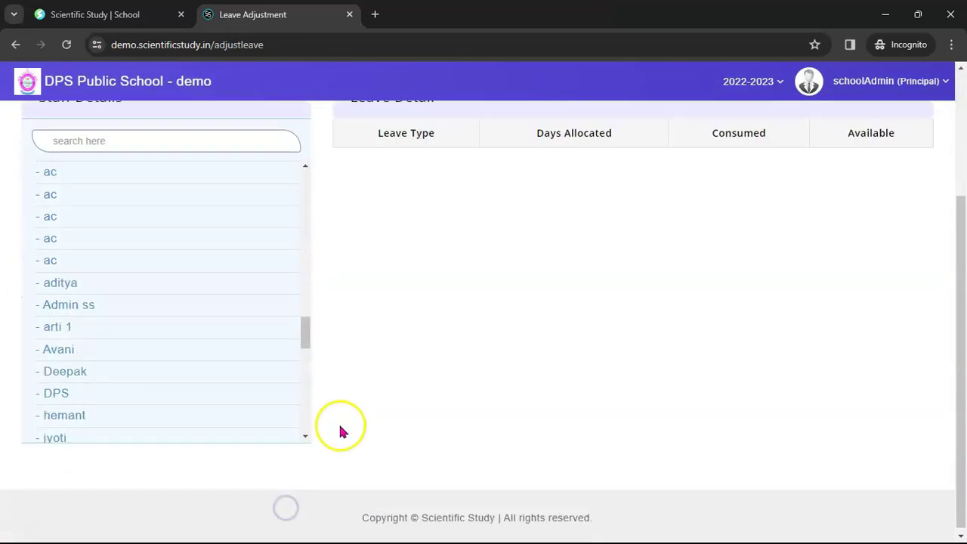
click(64, 348)
scroll(618, 287, up, 3)
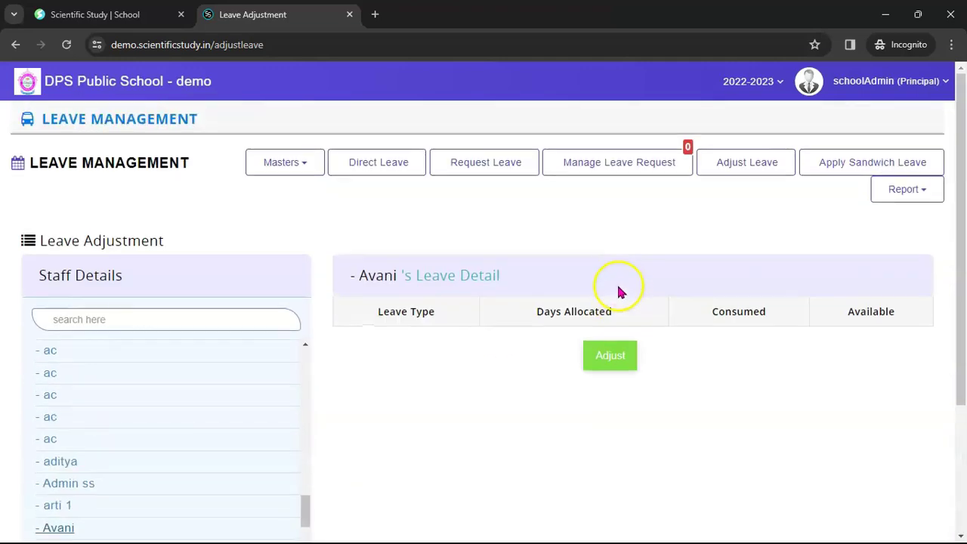
click(610, 356)
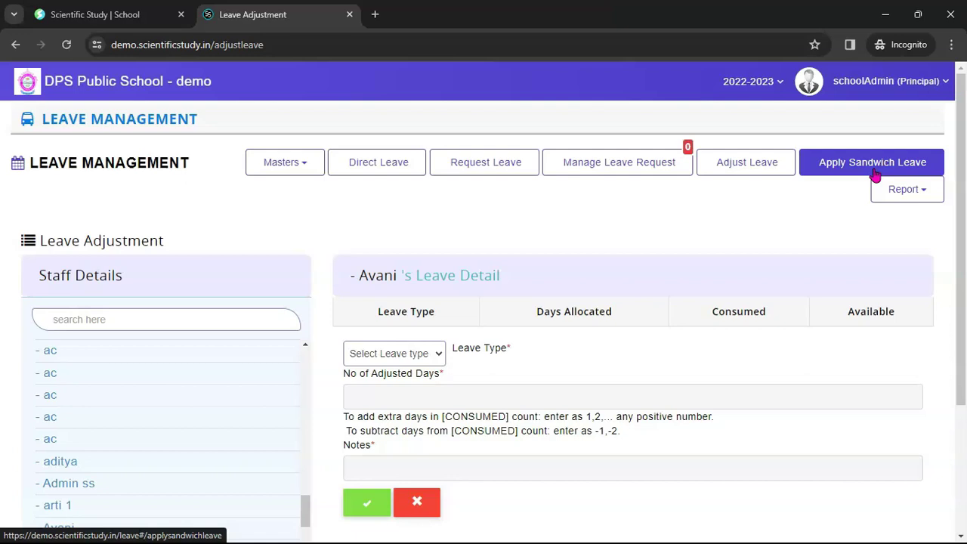
- Review the available leave reports and view the Staff OnLeave Today and Staff Wise Leave reports
click(927, 195)
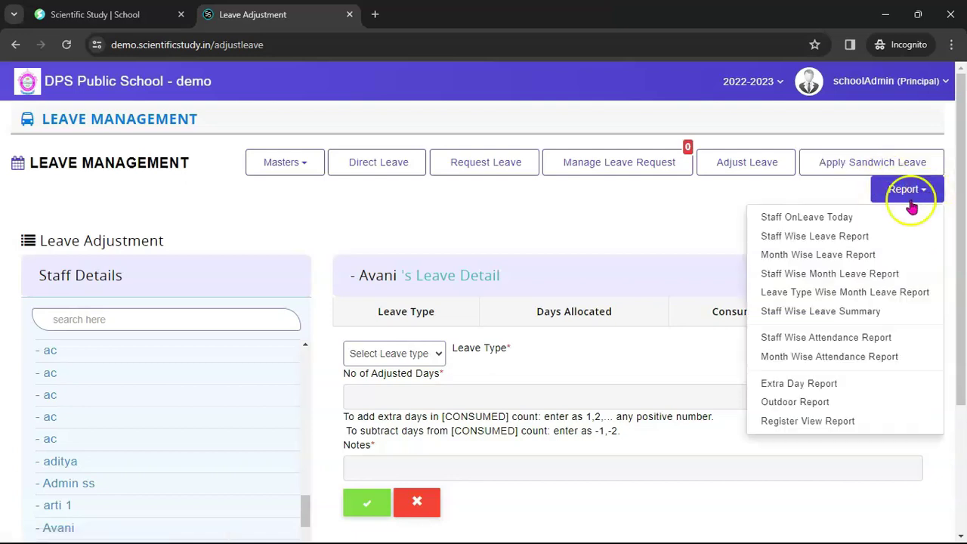
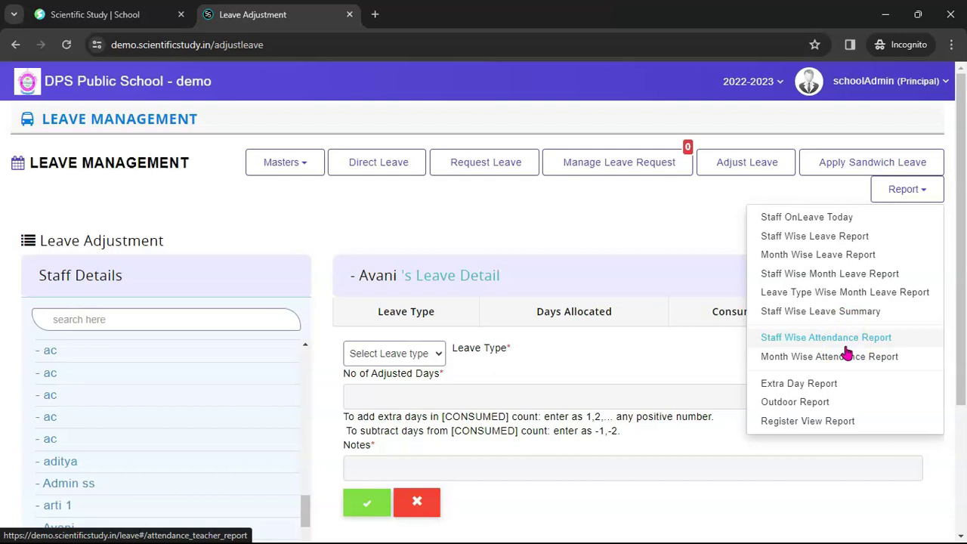
click(832, 218)
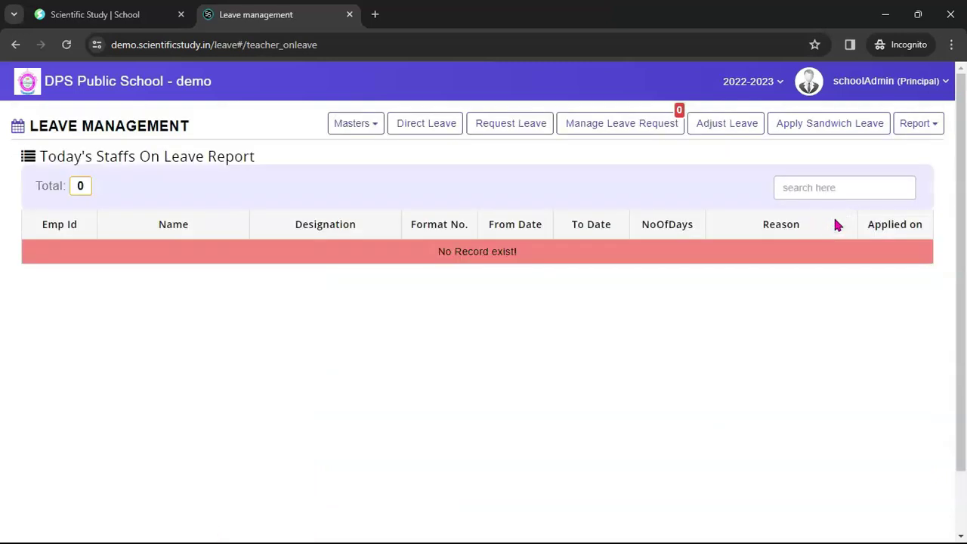
click(929, 130)
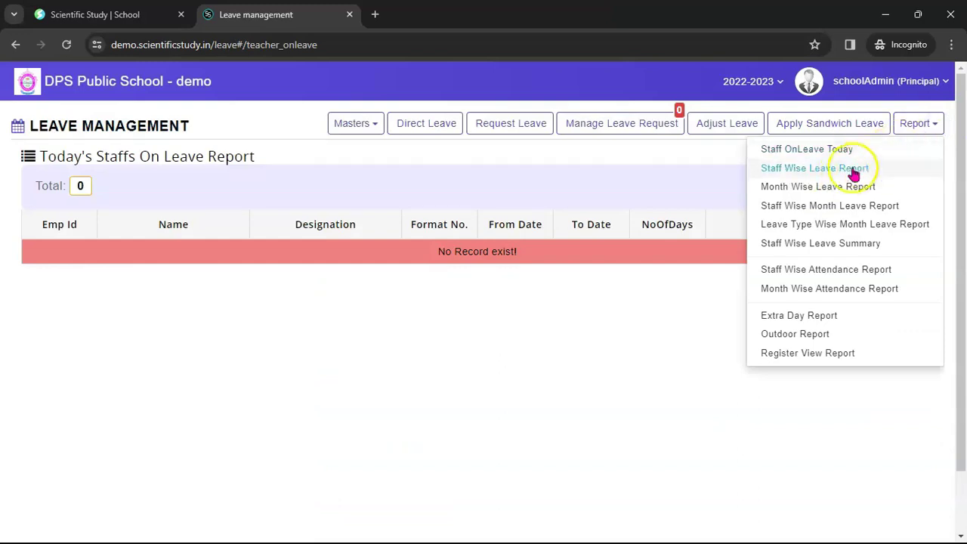
click(844, 171)
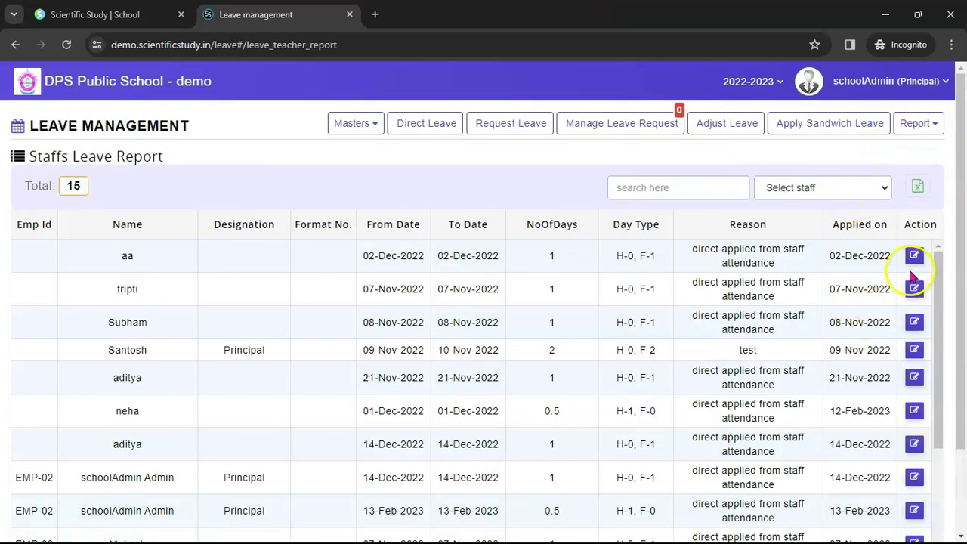
- Leave the leave reports and open the student attendance module from the Administration modules
click(124, 93)
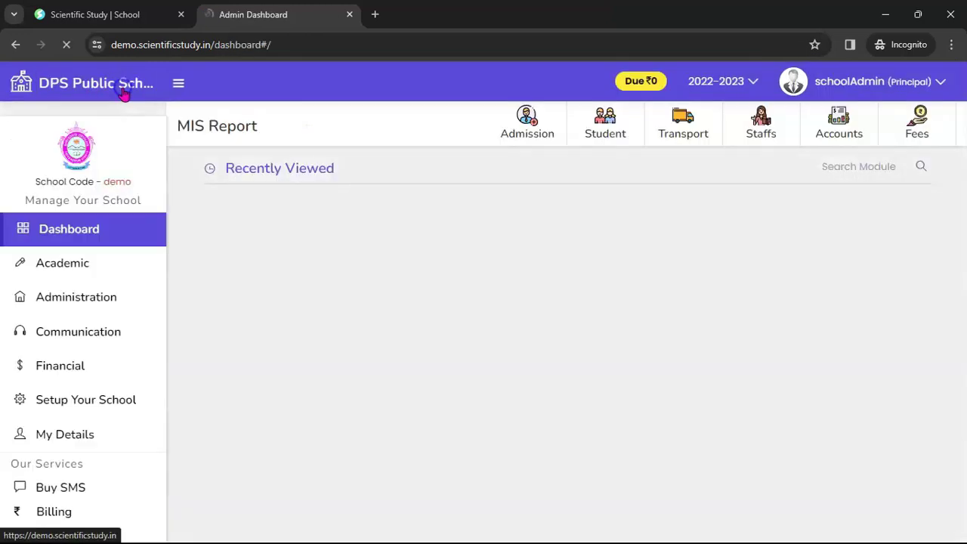
click(106, 296)
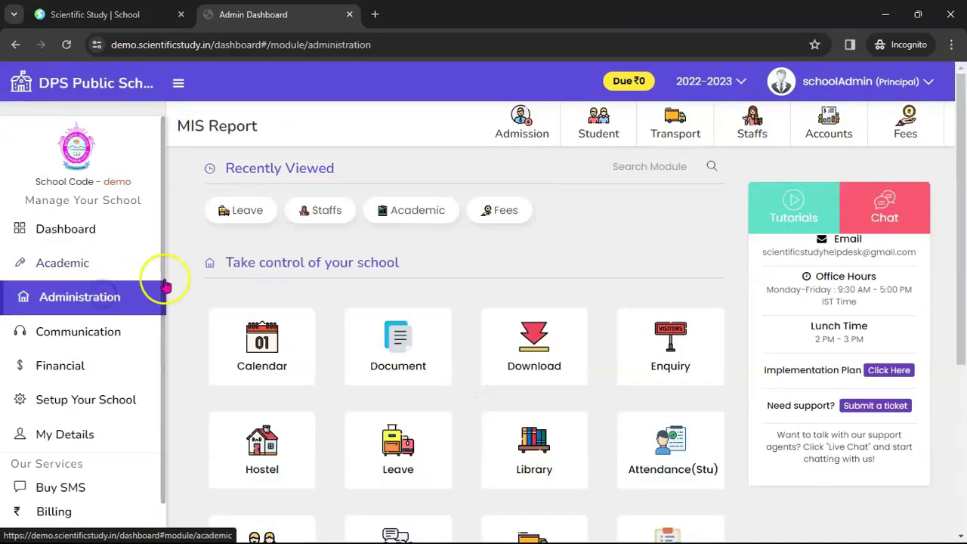
scroll(462, 294, down, 1)
scroll(463, 295, down, 1)
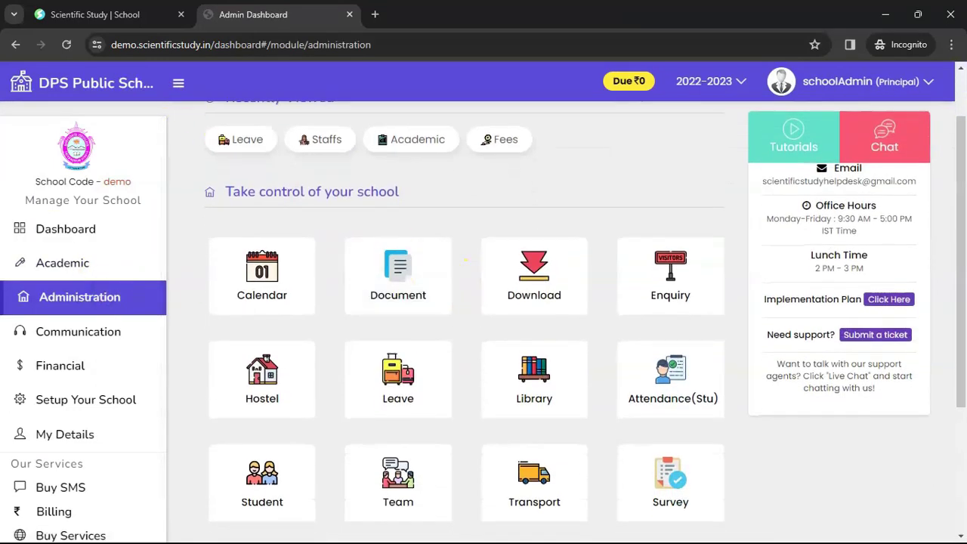
click(675, 384)
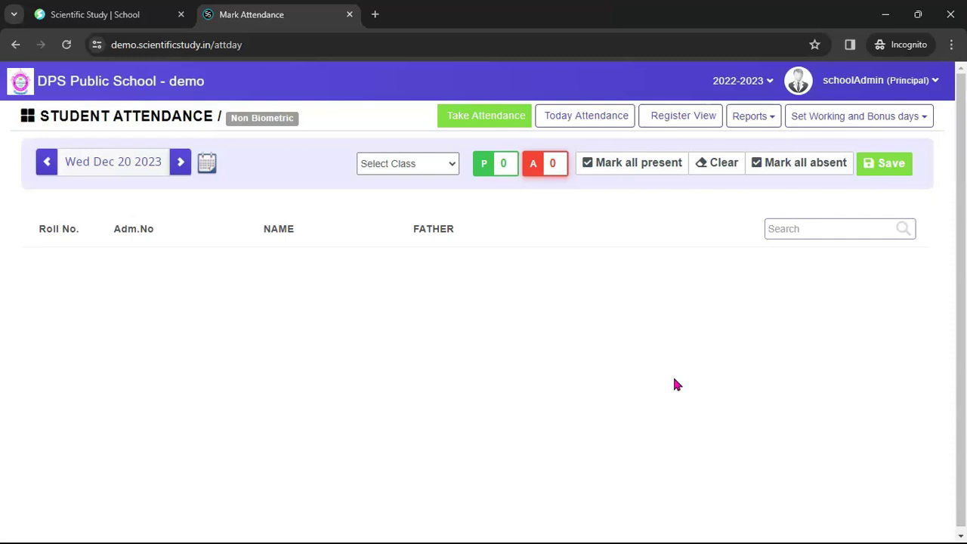
- Start taking student attendance and load the student list of class V A
click(507, 120)
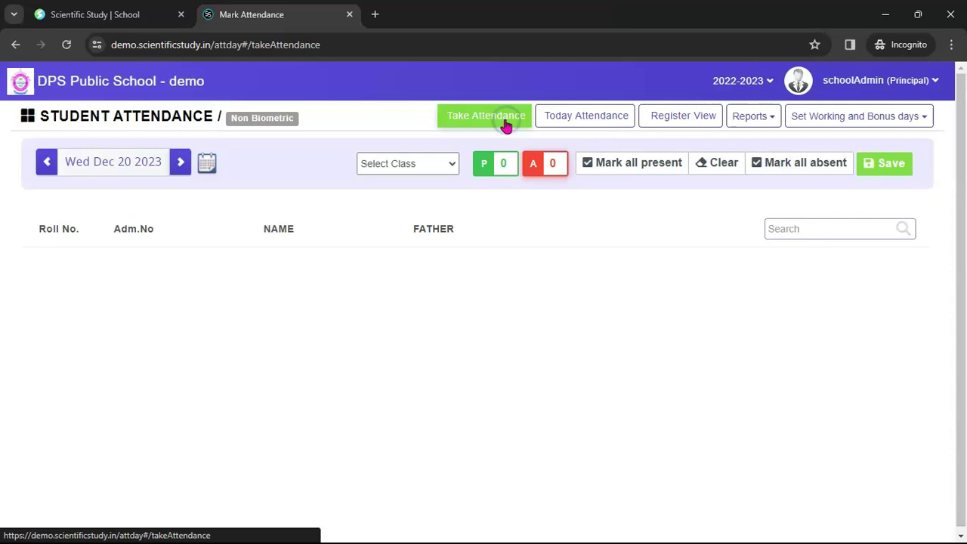
click(401, 166)
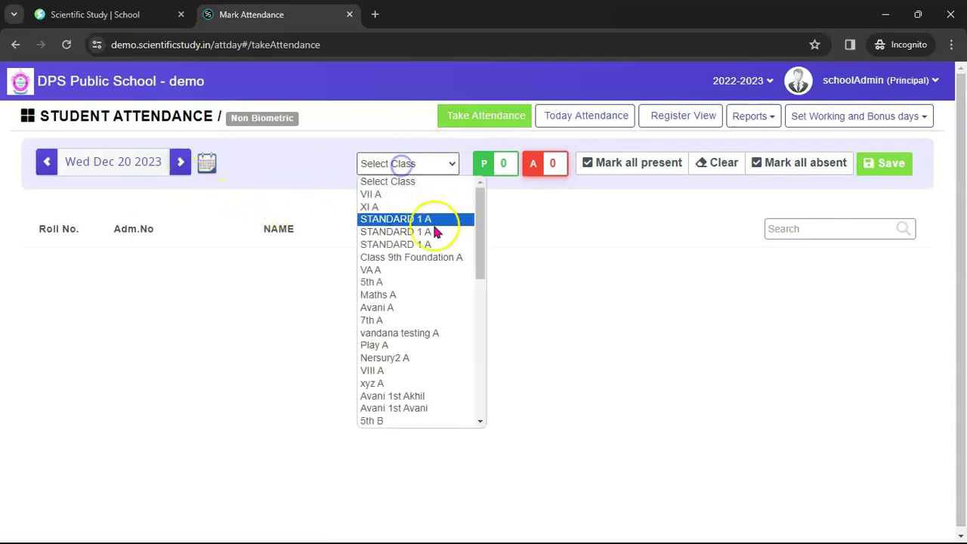
drag(477, 258, 477, 389)
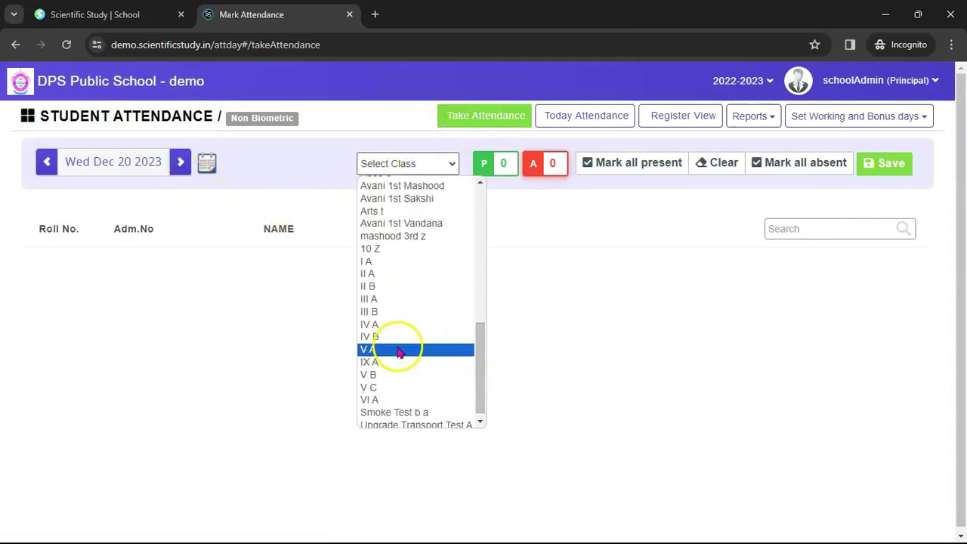
click(398, 348)
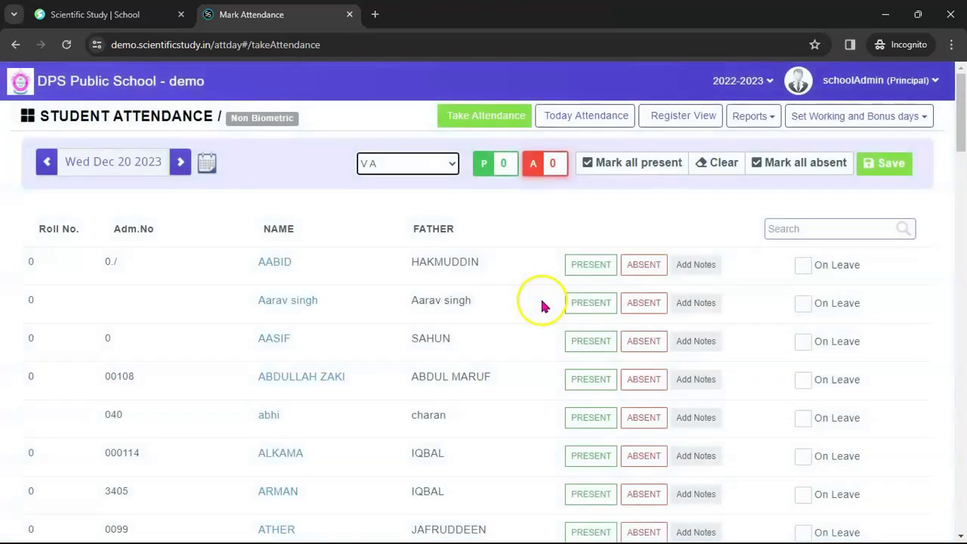
- Mark all students of class V A present, set the first five students to absent, and save the attendance
click(642, 163)
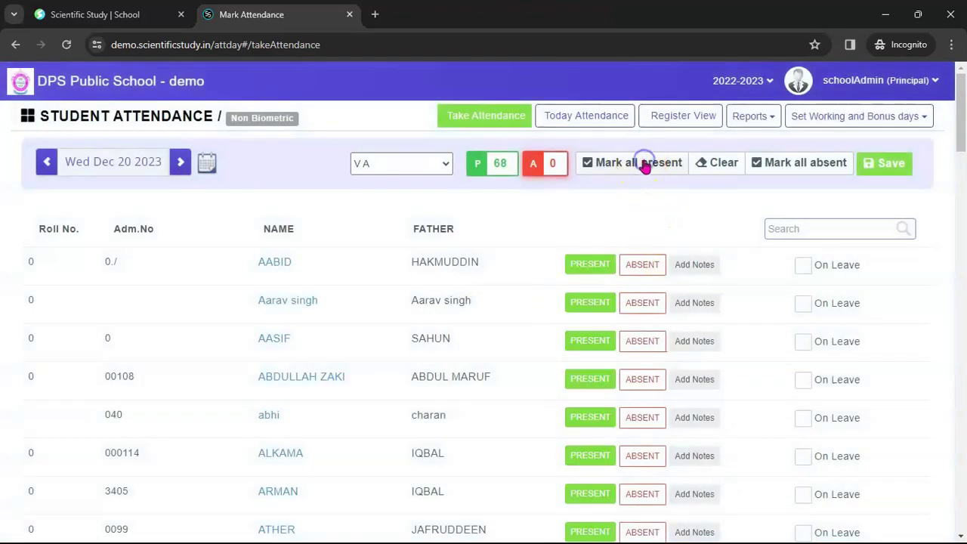
click(643, 266)
click(644, 303)
click(646, 341)
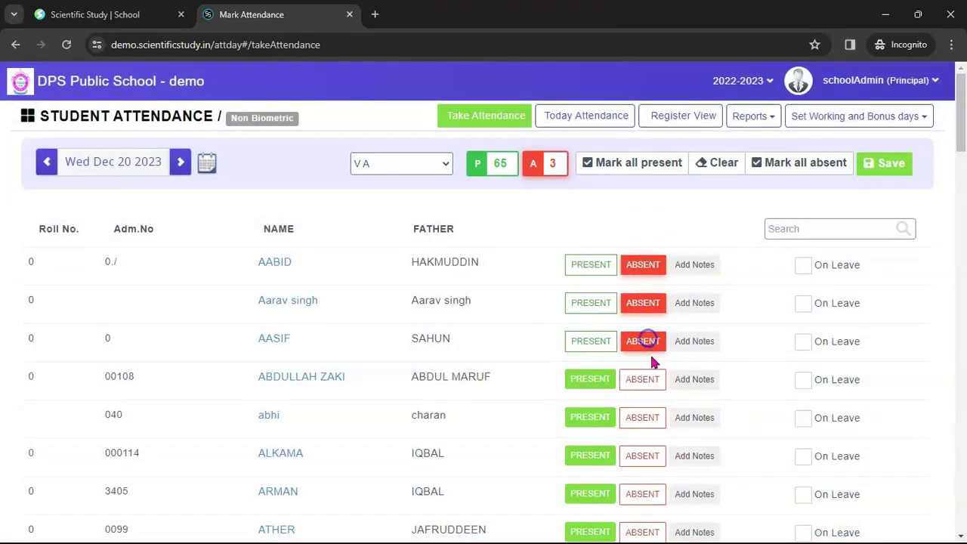
click(648, 379)
click(644, 417)
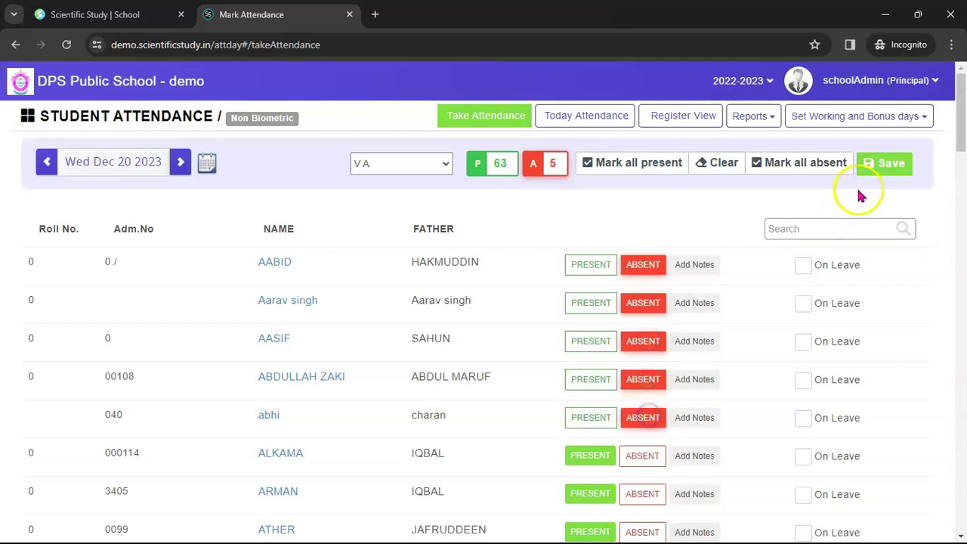
click(884, 163)
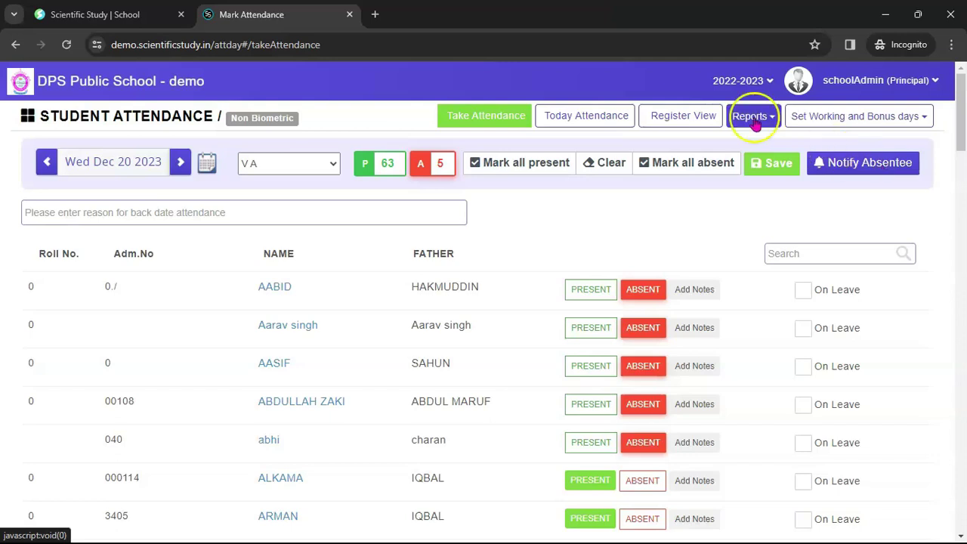
- View today's attendance status by class, the student register view, and the list of available student attendance reports
click(621, 127)
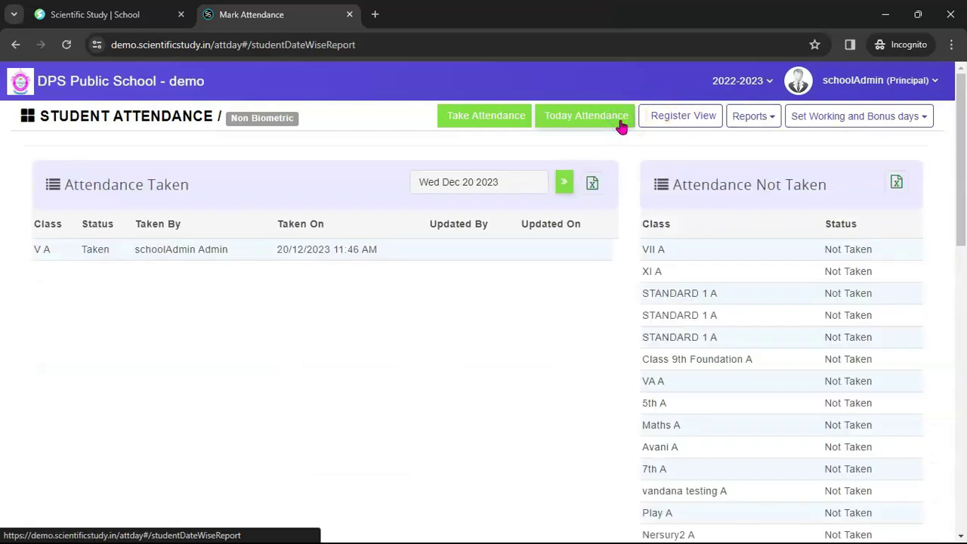
click(706, 122)
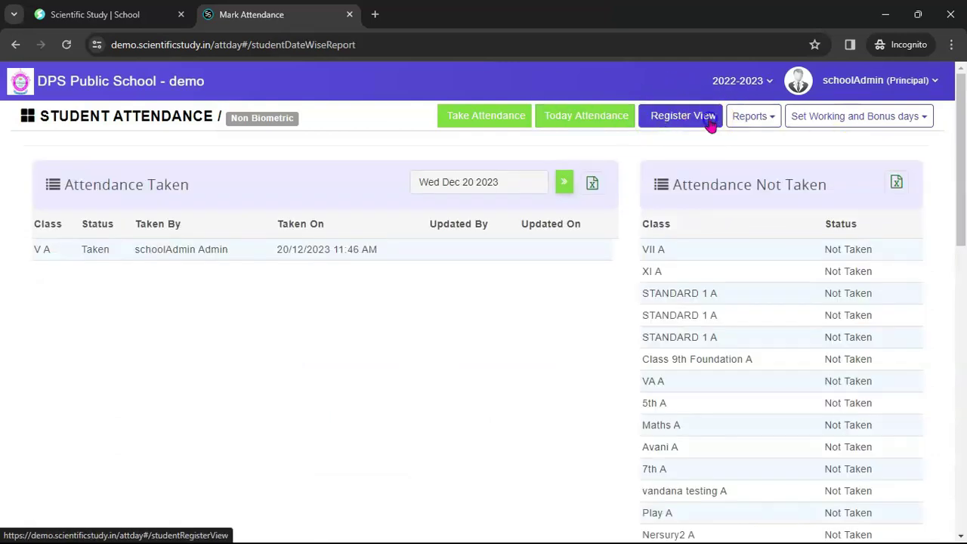
click(772, 119)
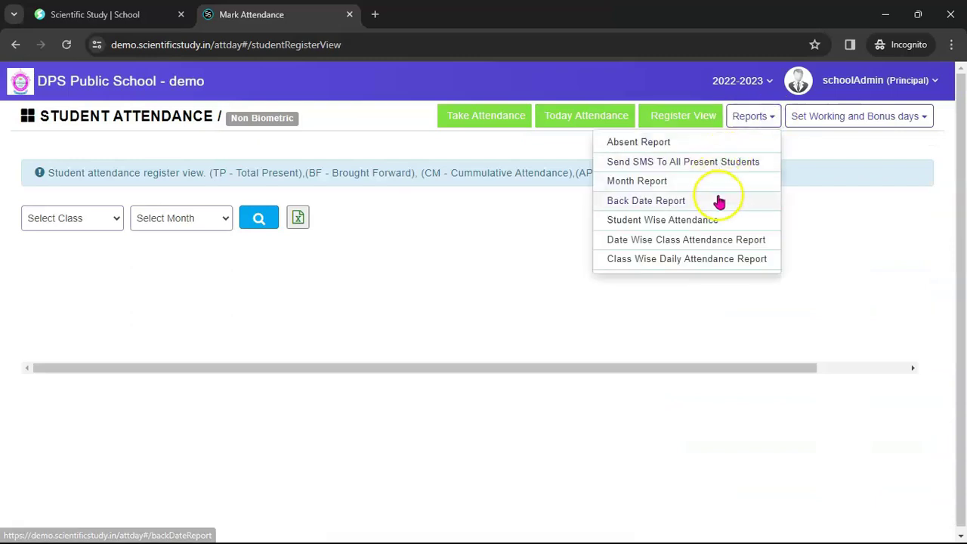
click(373, 123)
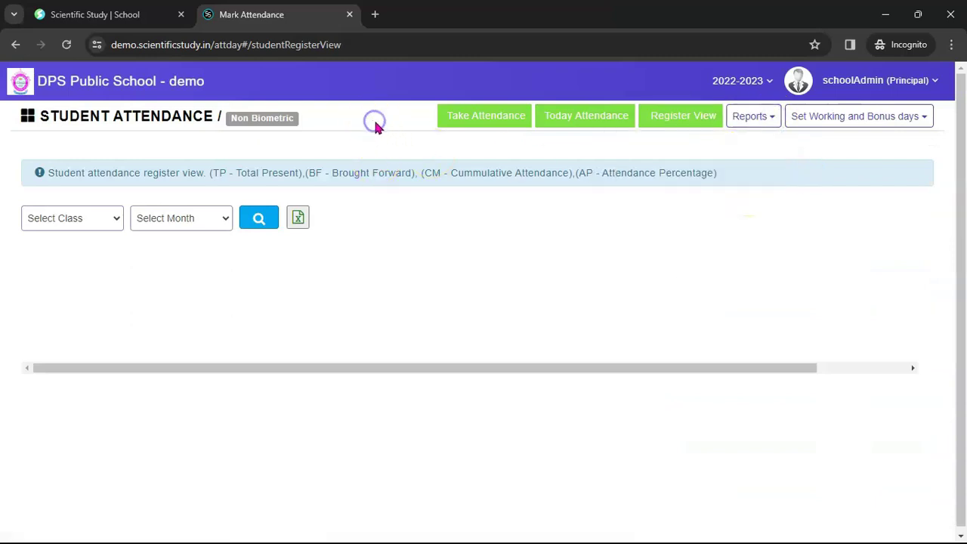
- Open the staff attendance module from the Administration modules and go to its Take Attendance page
click(86, 81)
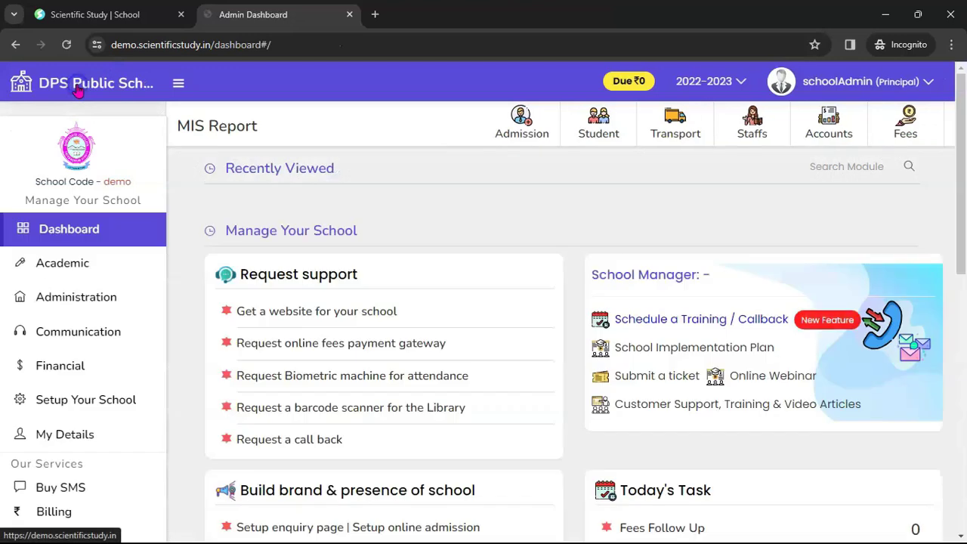
click(93, 308)
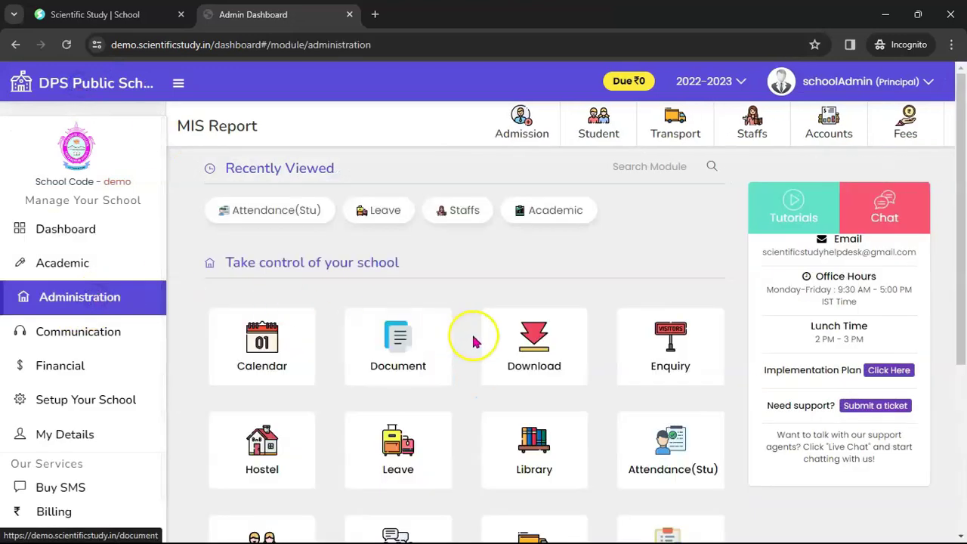
scroll(626, 354, down, 2)
scroll(626, 354, down, 1)
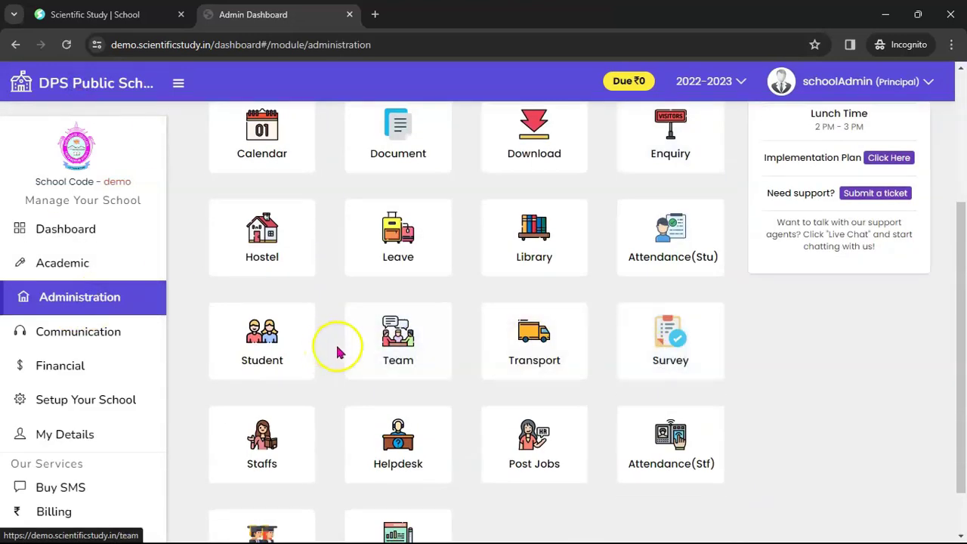
scroll(543, 350, down, 1)
scroll(542, 350, down, 1)
click(671, 382)
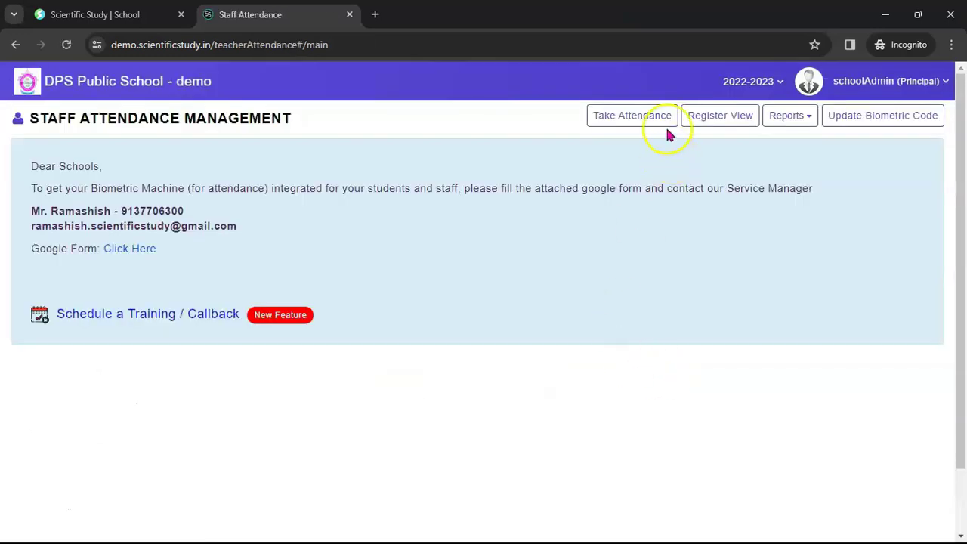
click(647, 121)
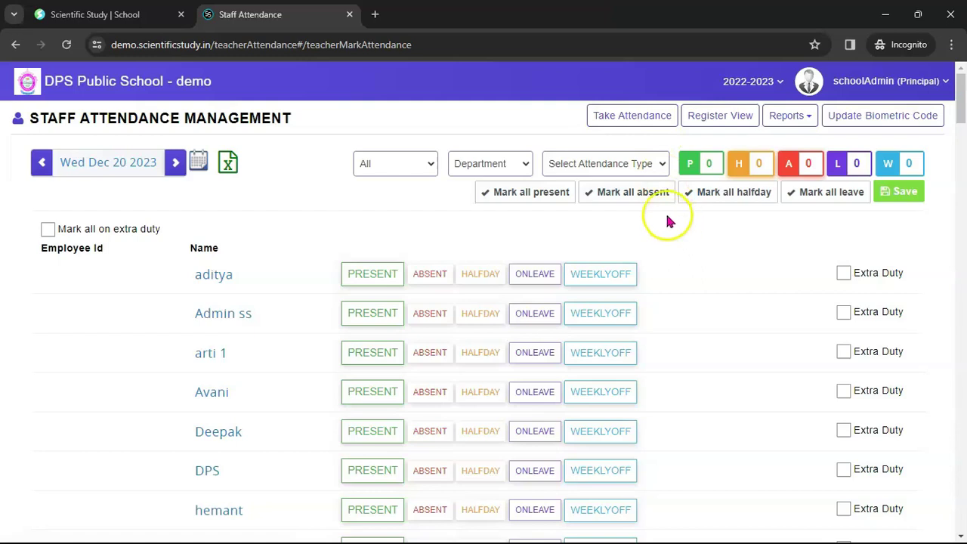
- Try the bulk options that mark all staff as present, absent and half day
click(546, 194)
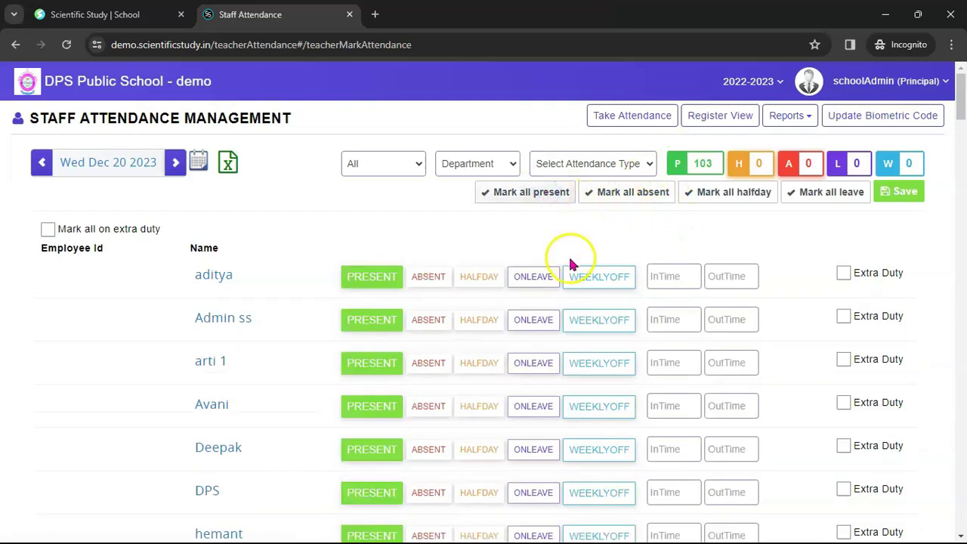
click(626, 193)
click(722, 193)
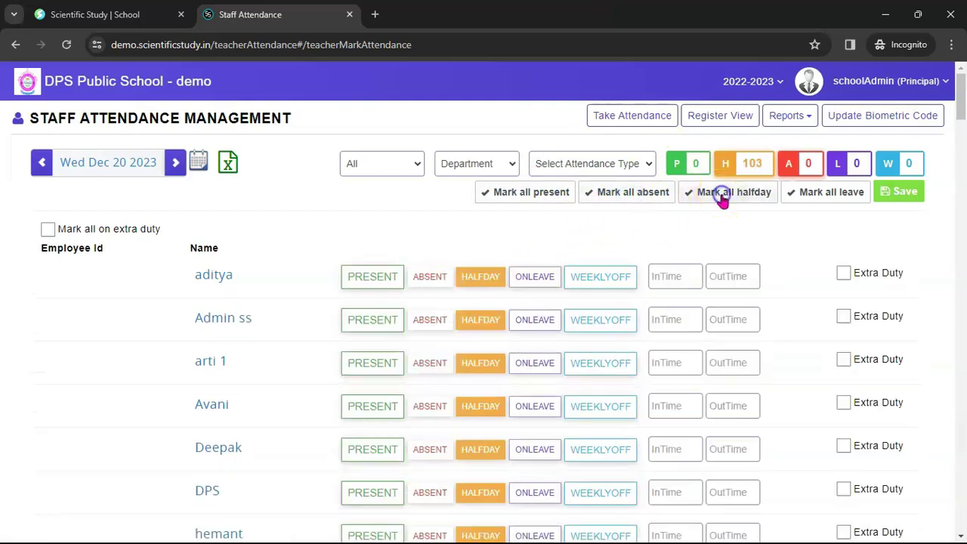
- Mark all staff present, with the first two staff members absent and the third on half day
click(525, 192)
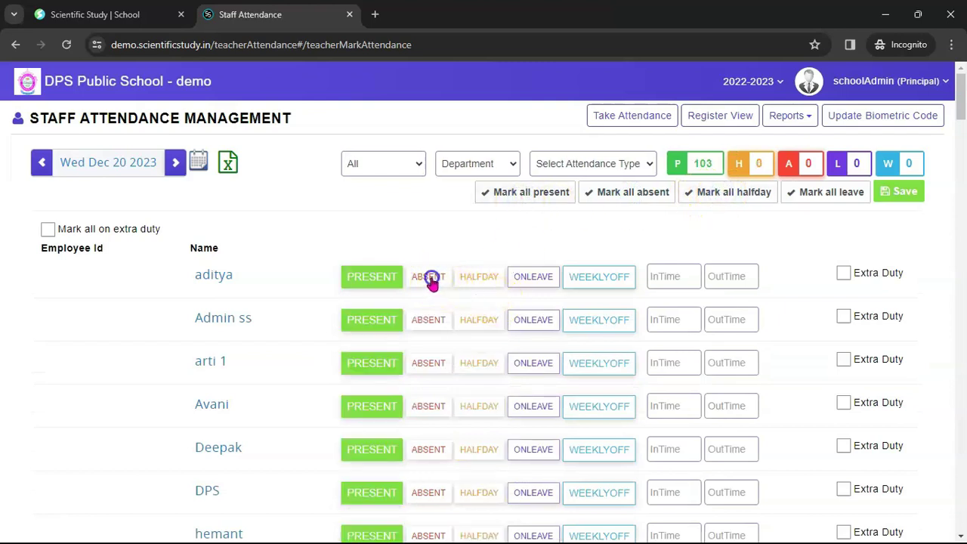
click(430, 276)
click(441, 318)
click(445, 361)
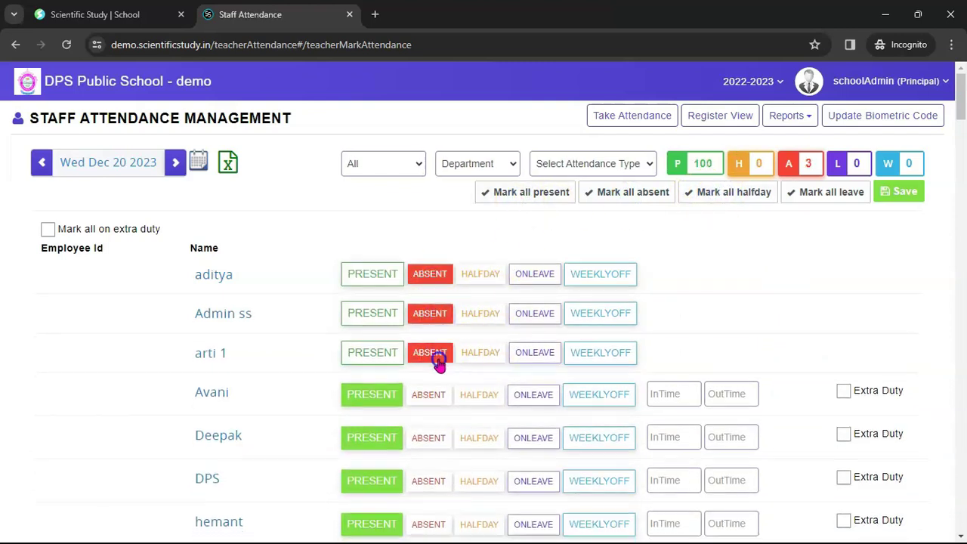
click(481, 361)
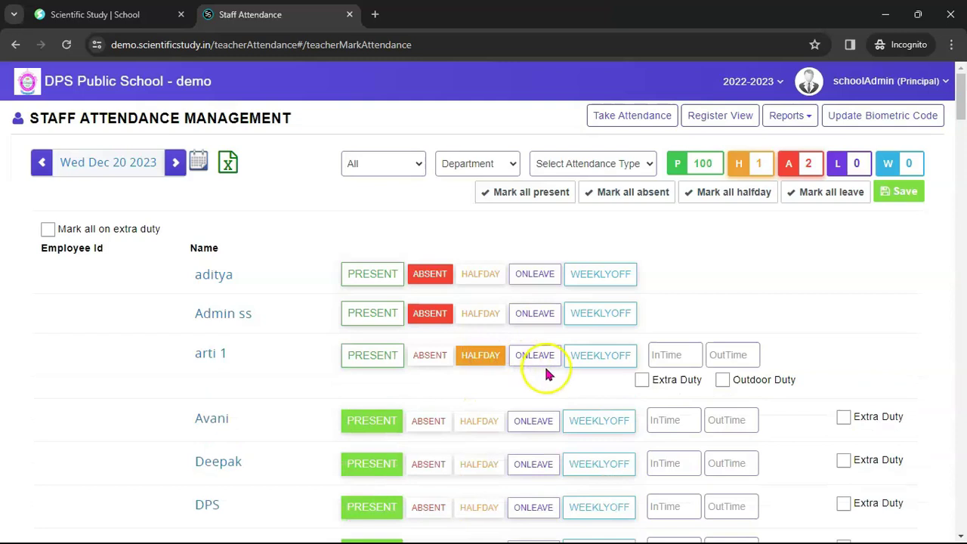
- Mark the fourth staff member as on leave, check the available leave types, and save the staff attendance
scroll(620, 348, down, 3)
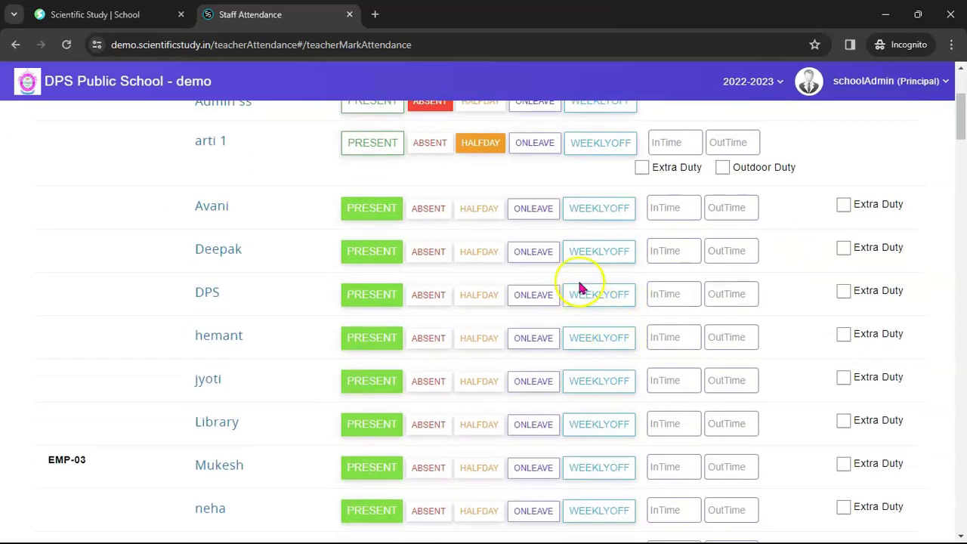
click(540, 210)
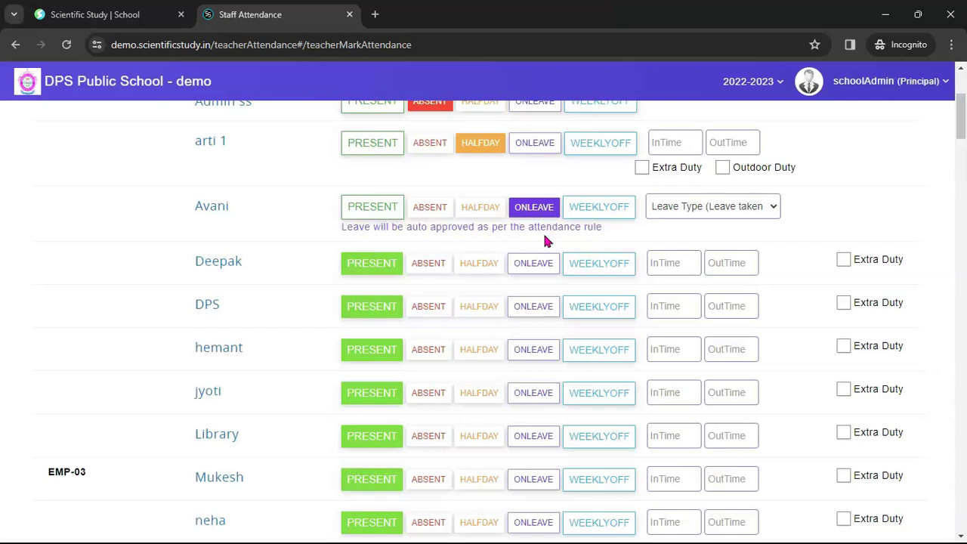
click(701, 211)
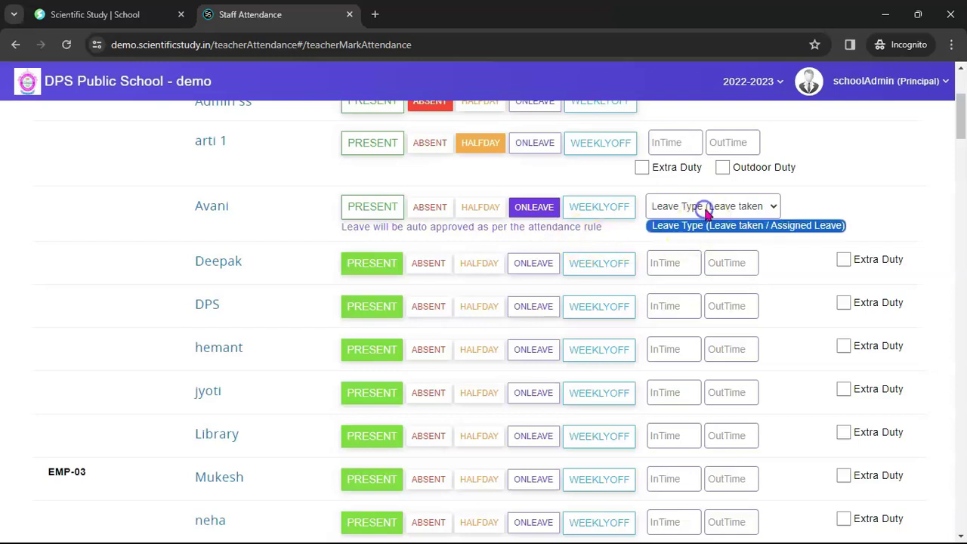
click(807, 216)
scroll(810, 223, up, 3)
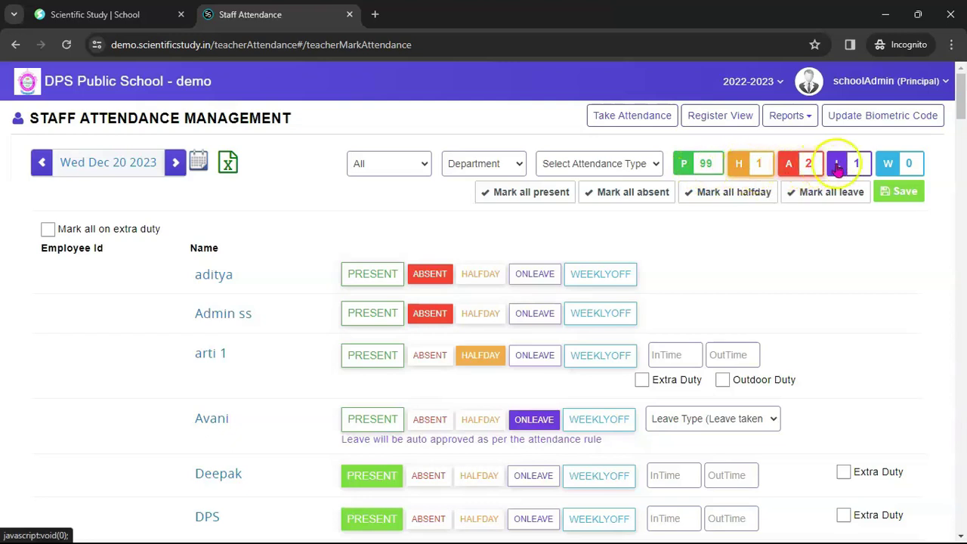
click(901, 192)
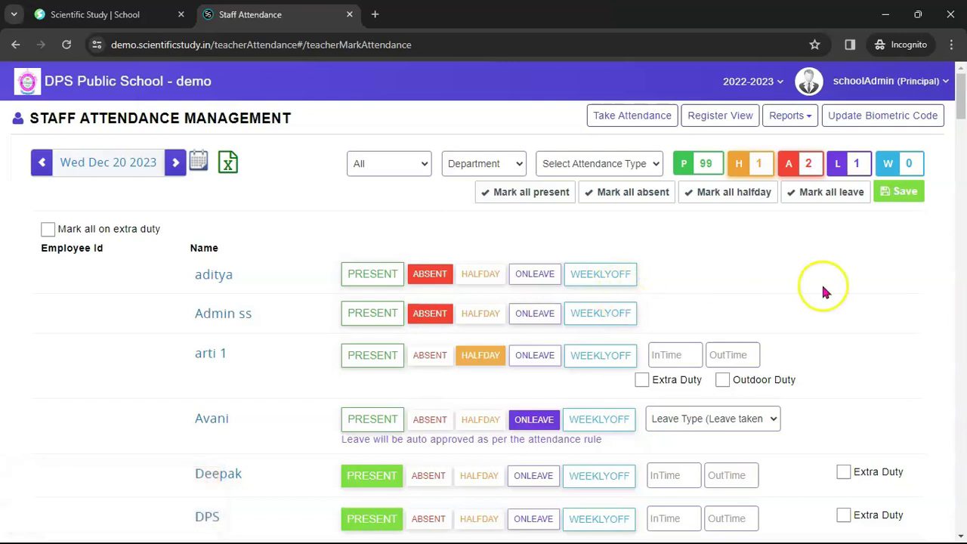
- View the staff attendance register page and the Day Wise Staff Attendance Report
click(724, 121)
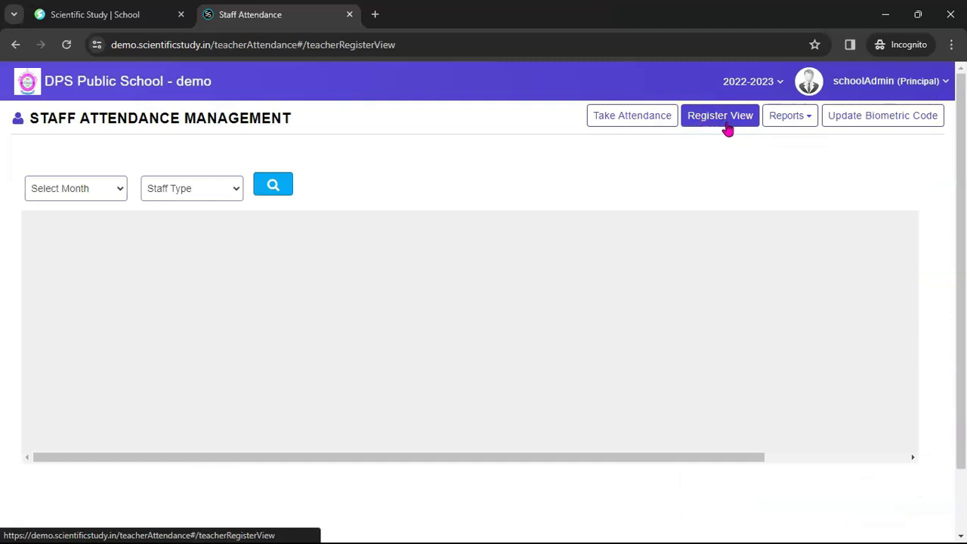
click(804, 118)
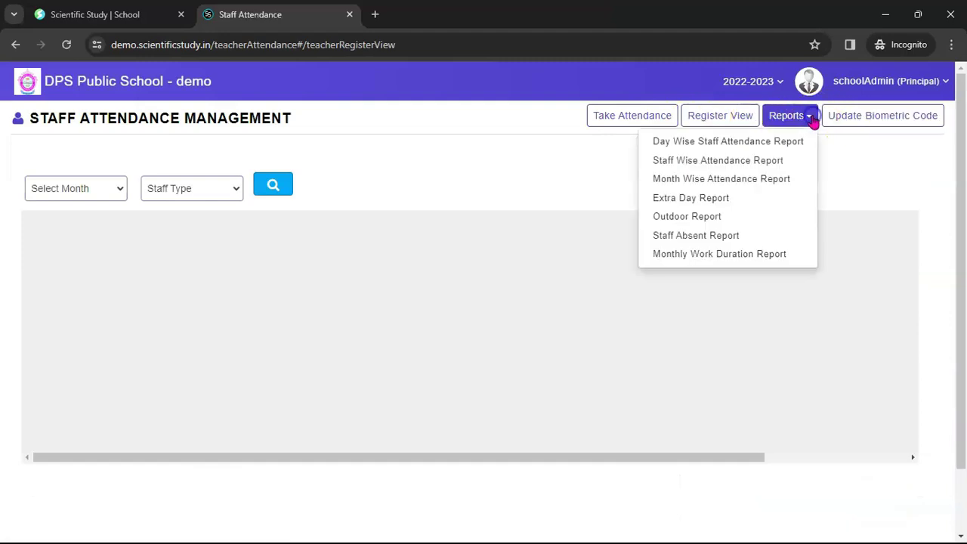
click(714, 144)
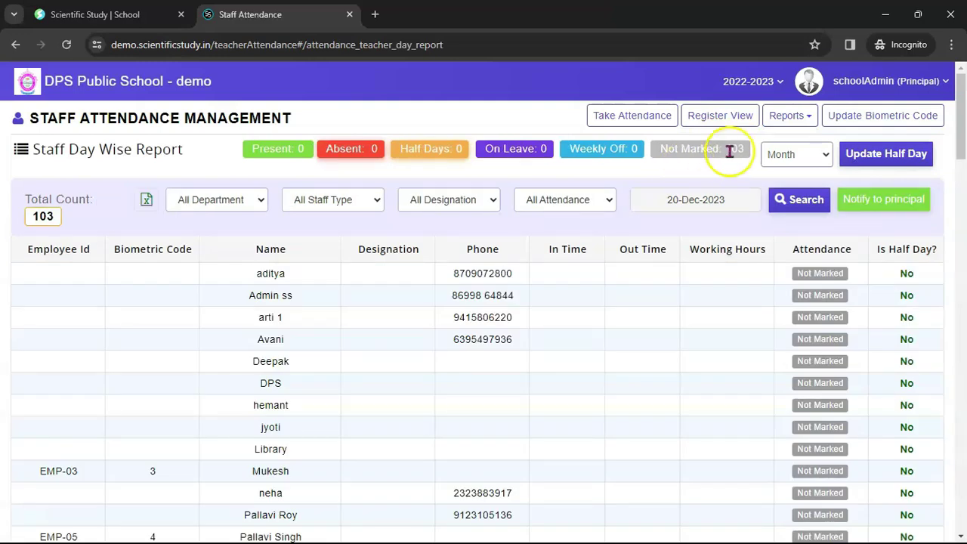
- Open the Staff Wise Attendance Report and view the monthly attendance of the staff entry named Staff
click(789, 115)
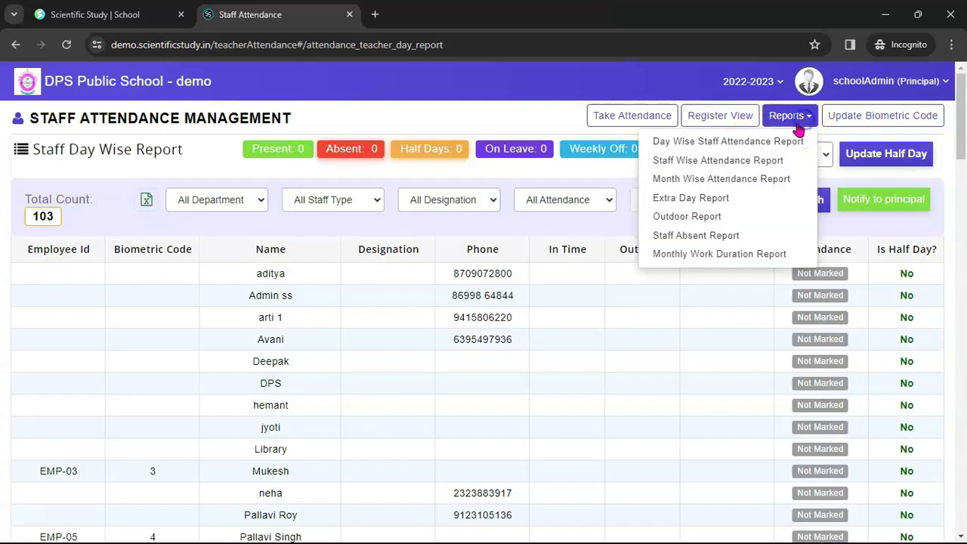
click(716, 166)
click(813, 151)
scroll(809, 323, down, 10)
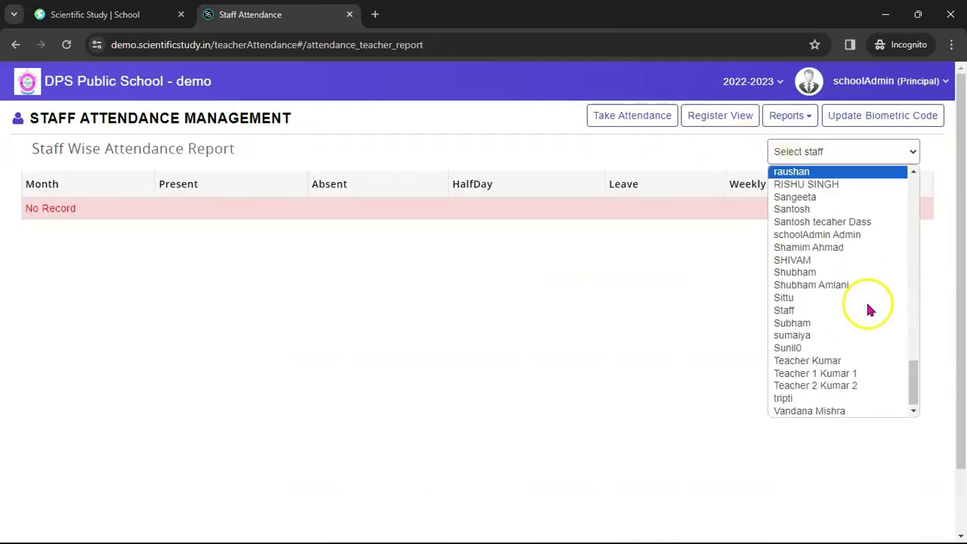
click(854, 311)
scroll(284, 302, down, 2)
scroll(328, 298, up, 2)
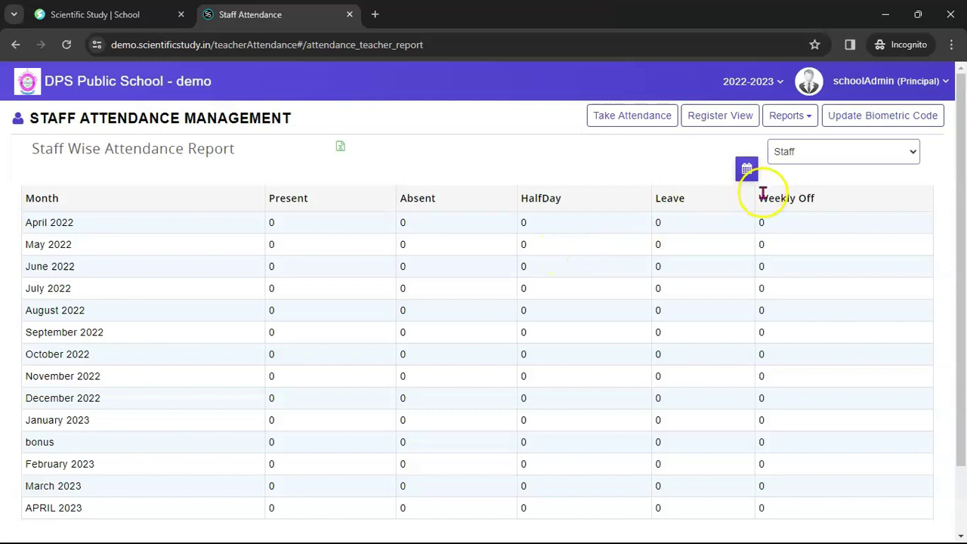
click(832, 152)
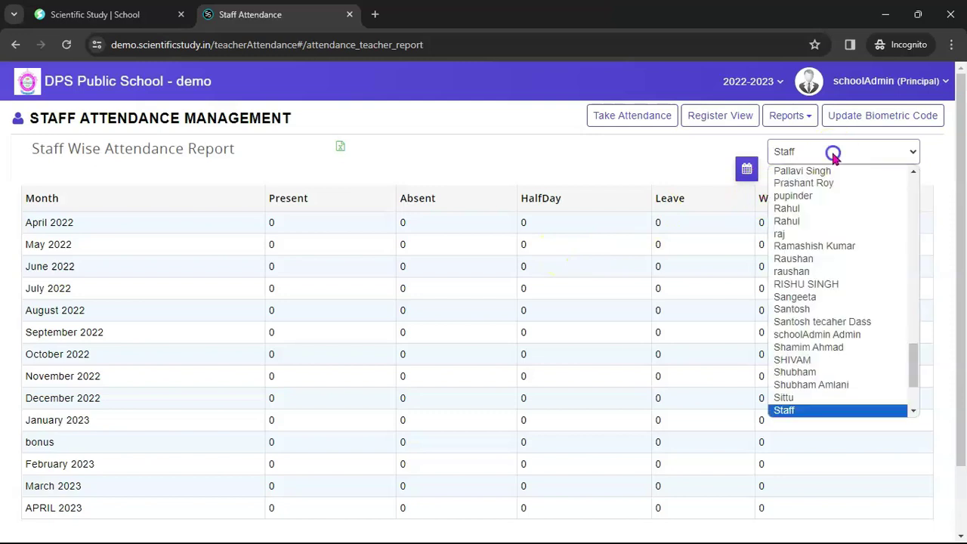
- Open the Month Wise Attendance Report and search the staff attendance for June 2022
click(786, 116)
click(717, 182)
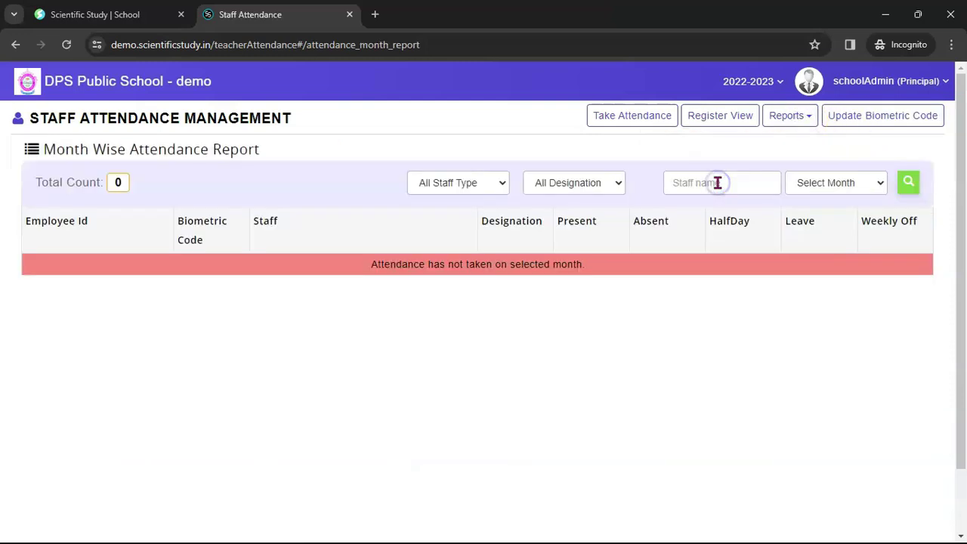
click(817, 189)
click(822, 240)
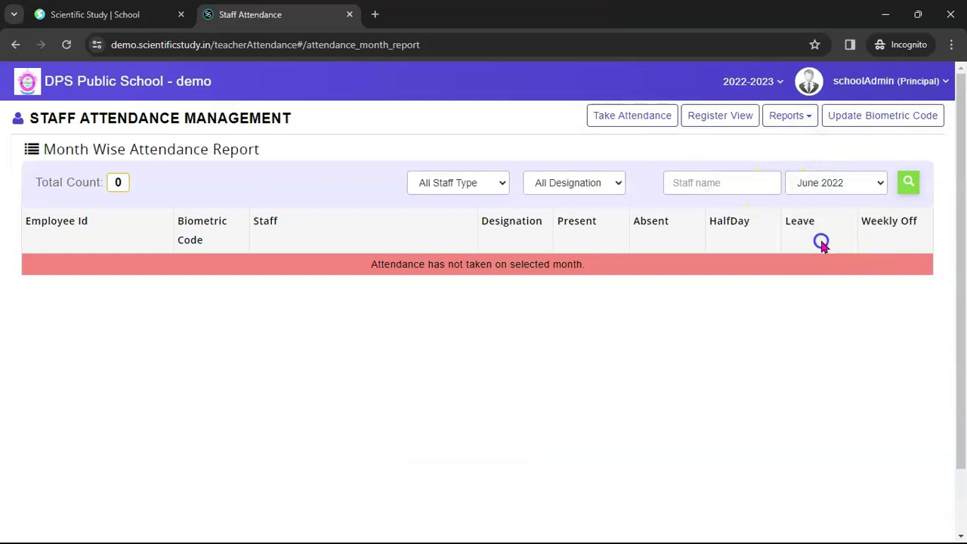
click(908, 182)
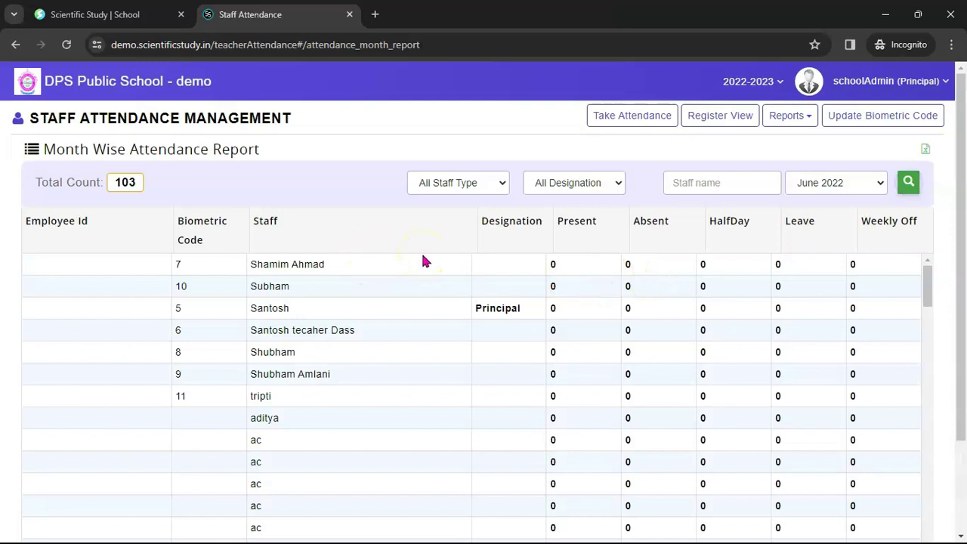
- Return to the dashboard, open the Enquiry module under Administration, and bring up the new visitor enquiry form
click(113, 82)
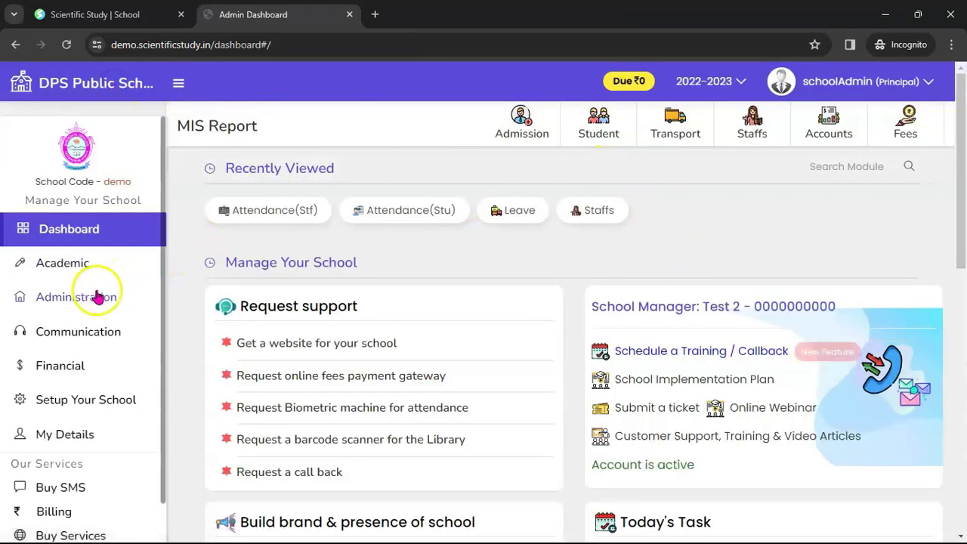
click(97, 297)
click(535, 317)
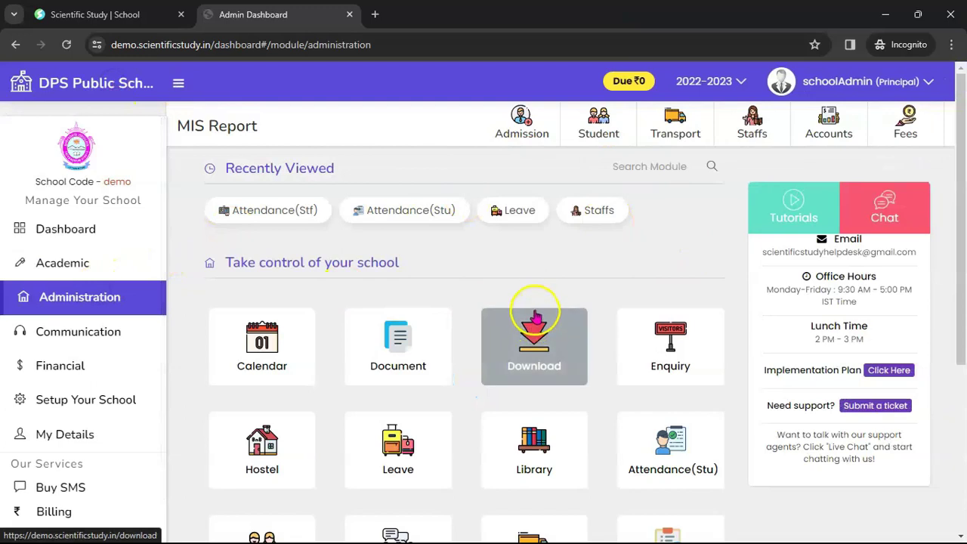
click(680, 352)
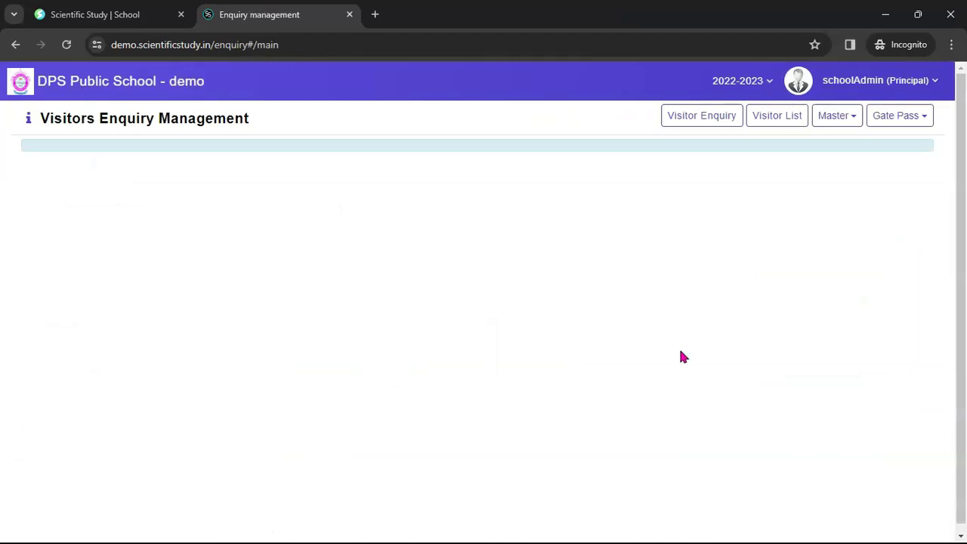
click(706, 118)
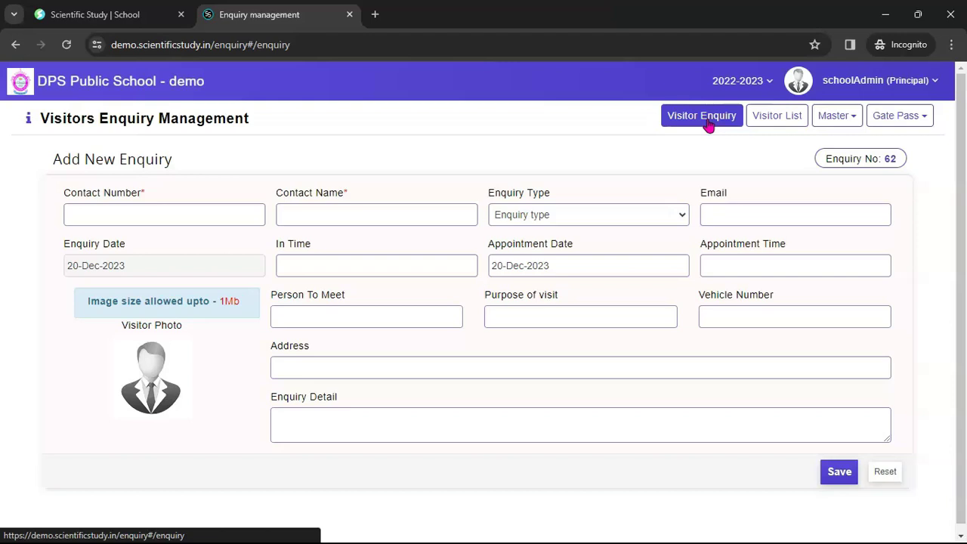
- Open the visitor list and search enquiries from 01-Dec-2023 to 20-Dec-2023
click(774, 125)
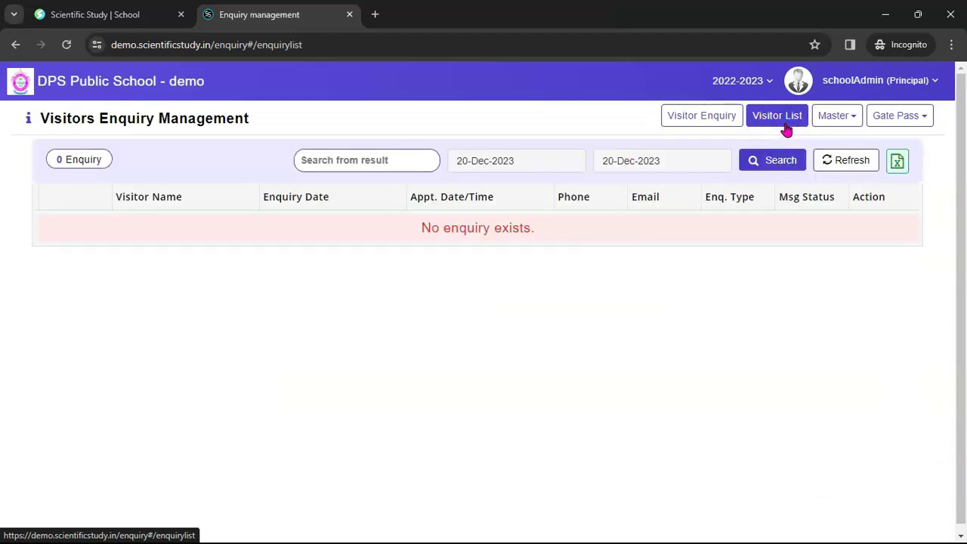
click(565, 161)
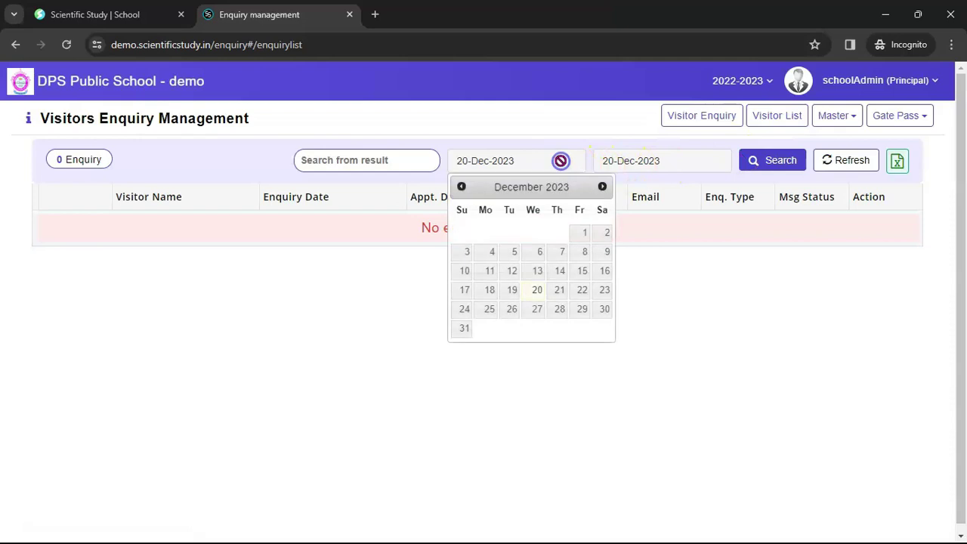
click(582, 234)
click(785, 168)
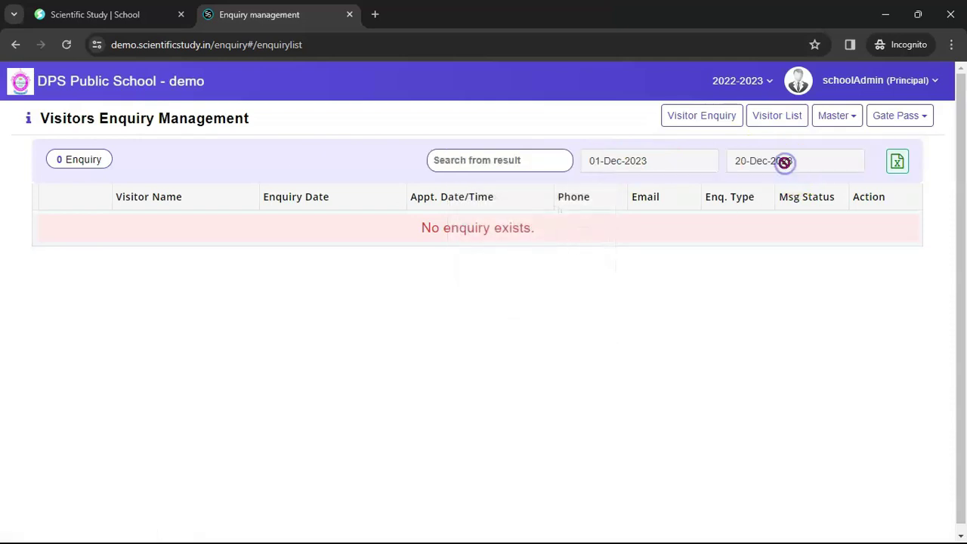
click(565, 160)
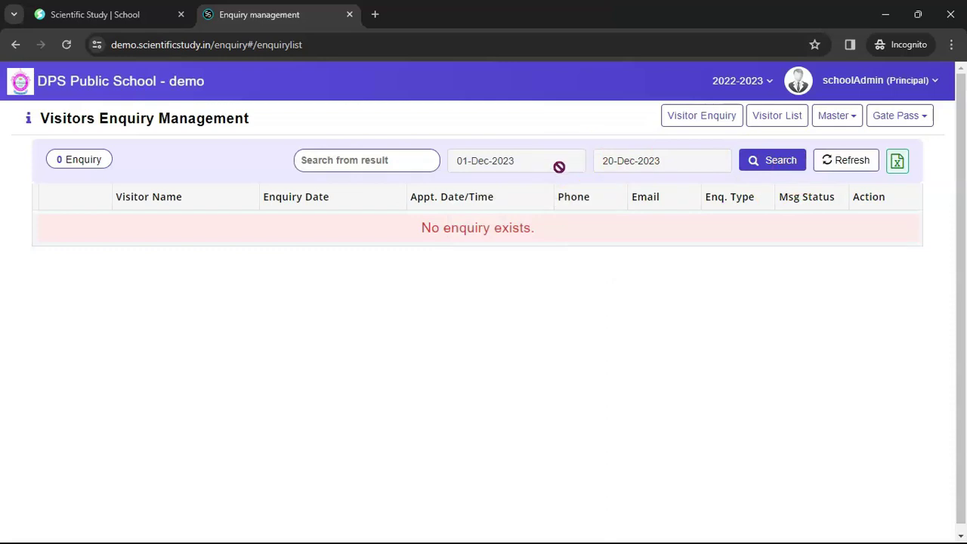
click(551, 170)
- Return to the dashboard, open the Helpdesk module under Administration, and set the parent requests' month filter to Jan
click(175, 81)
click(366, 299)
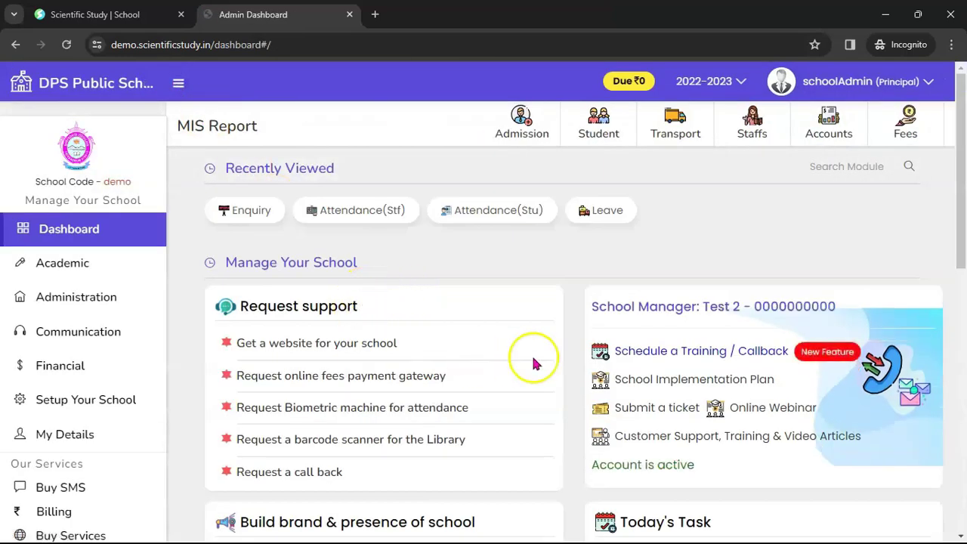
scroll(533, 361, down, 1)
click(113, 299)
scroll(670, 336, down, 3)
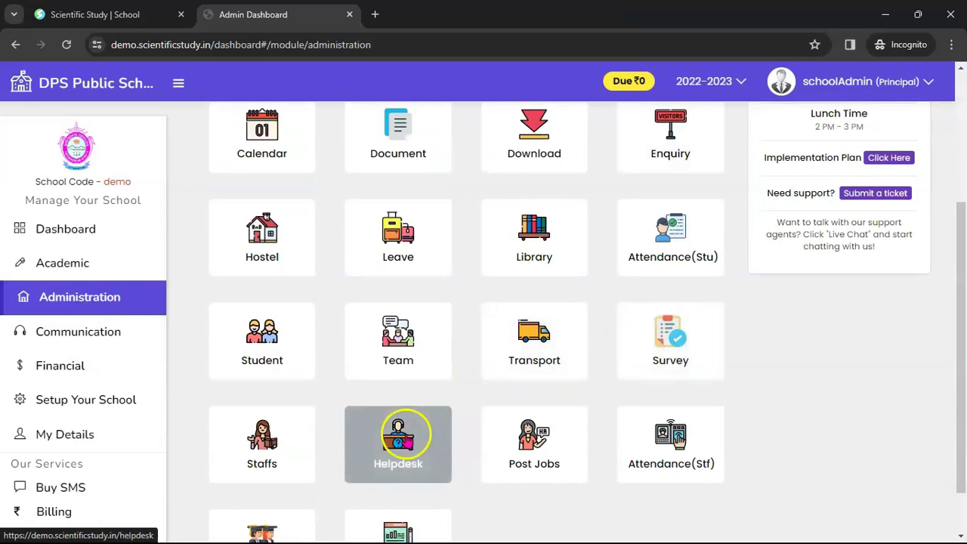
scroll(405, 436, down, 1)
click(410, 396)
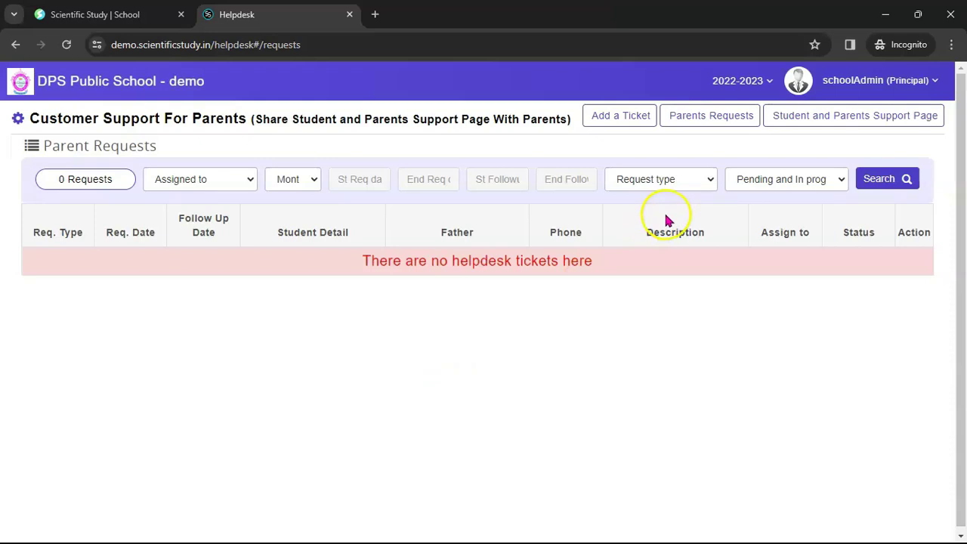
click(301, 182)
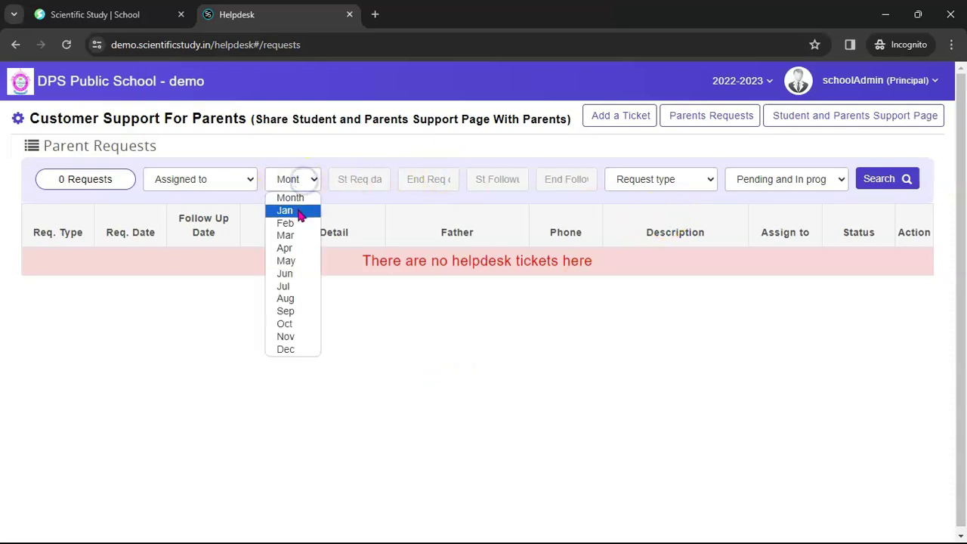
click(300, 212)
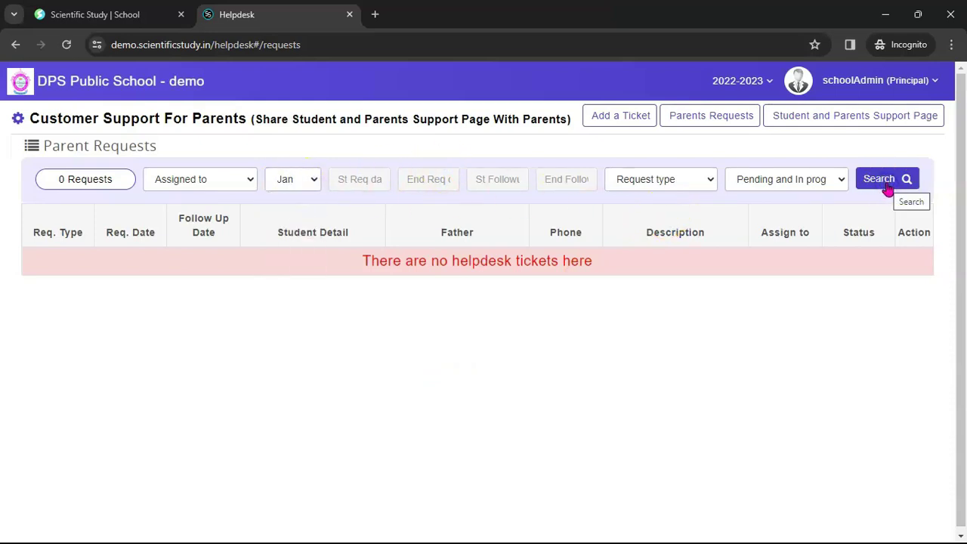
- Open the Student and Parents Support Page and look through the services it offers
click(868, 121)
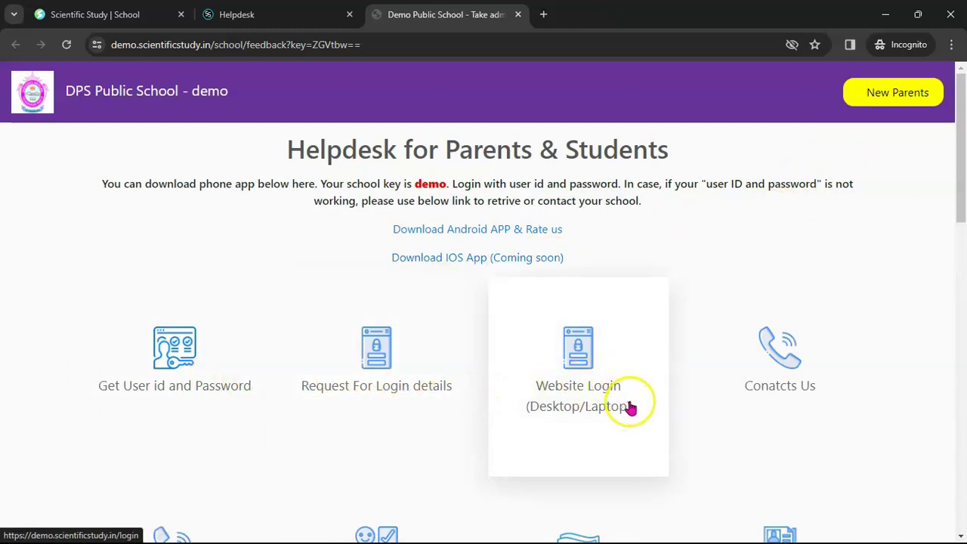
scroll(631, 408, down, 1)
scroll(631, 408, down, 3)
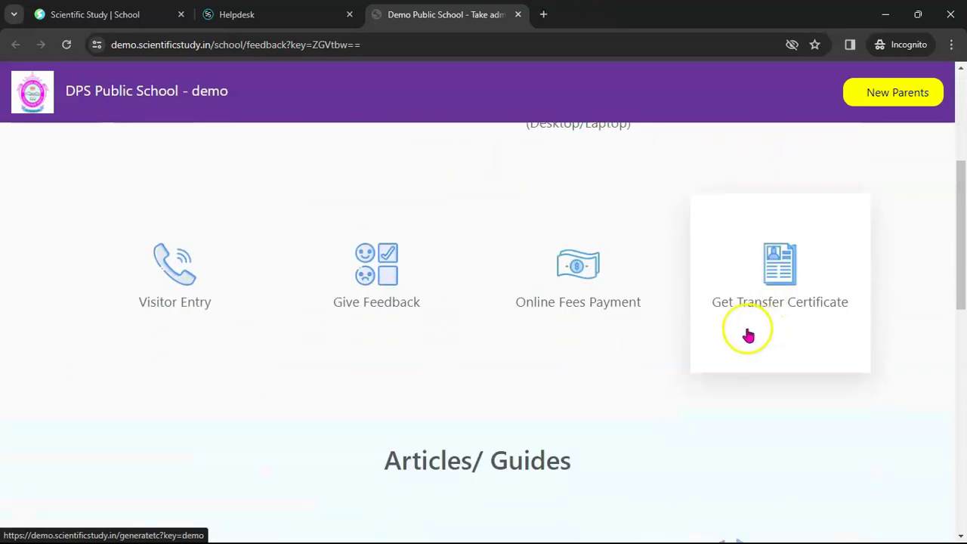
scroll(818, 270, up, 3)
- Open the support page's contact section and check the request types in the Contact School Admin form
click(799, 281)
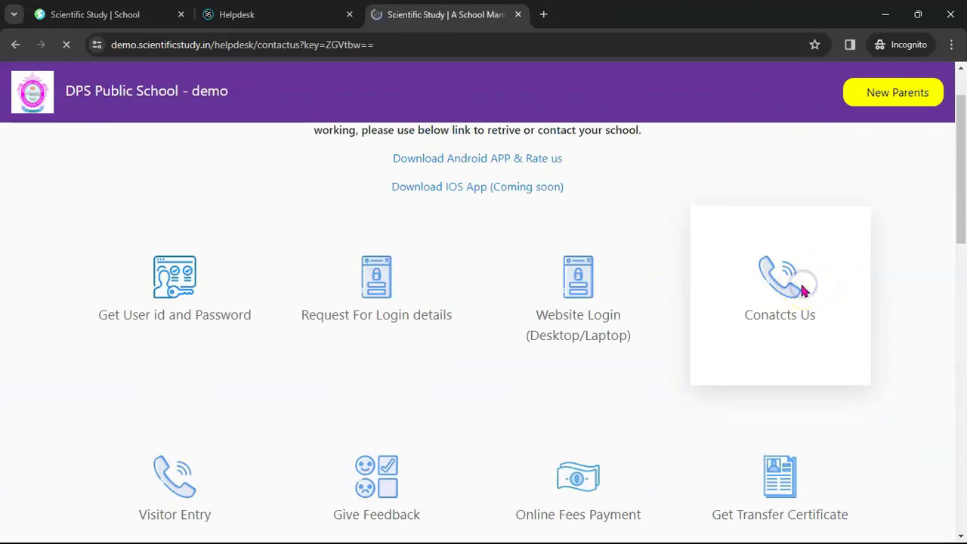
scroll(745, 292, down, 4)
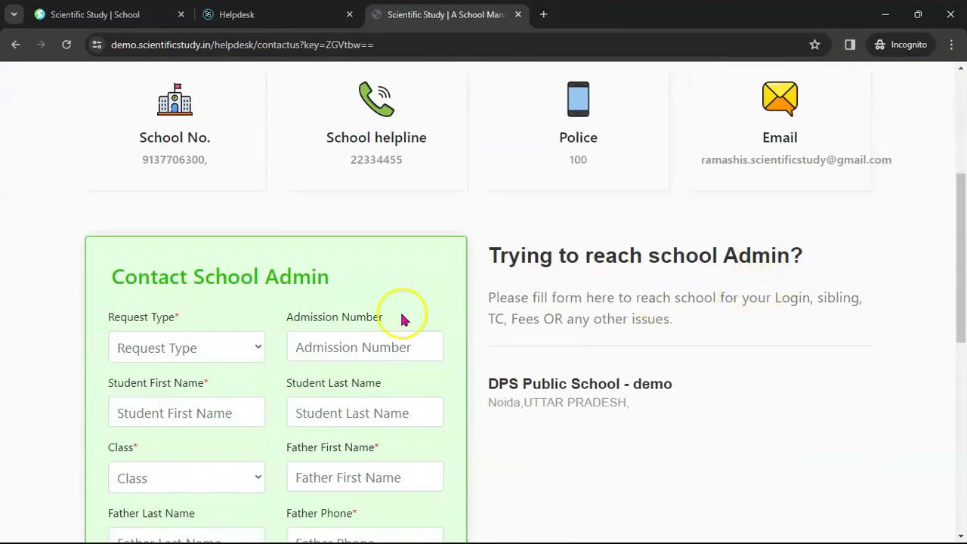
scroll(267, 258, down, 3)
click(222, 139)
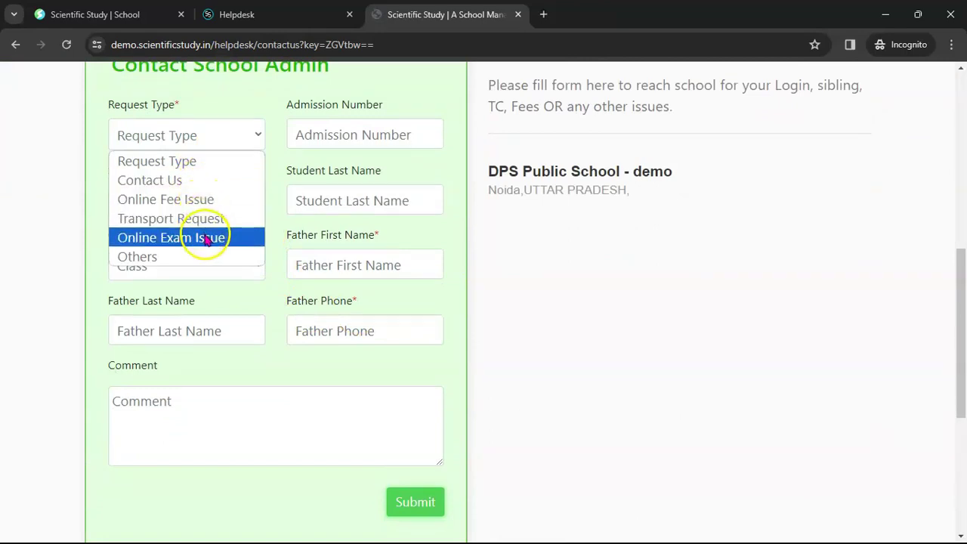
click(562, 326)
- Go back to the Helpdesk for Parents & Students page and review its login, fees and transfer certificate options
click(16, 44)
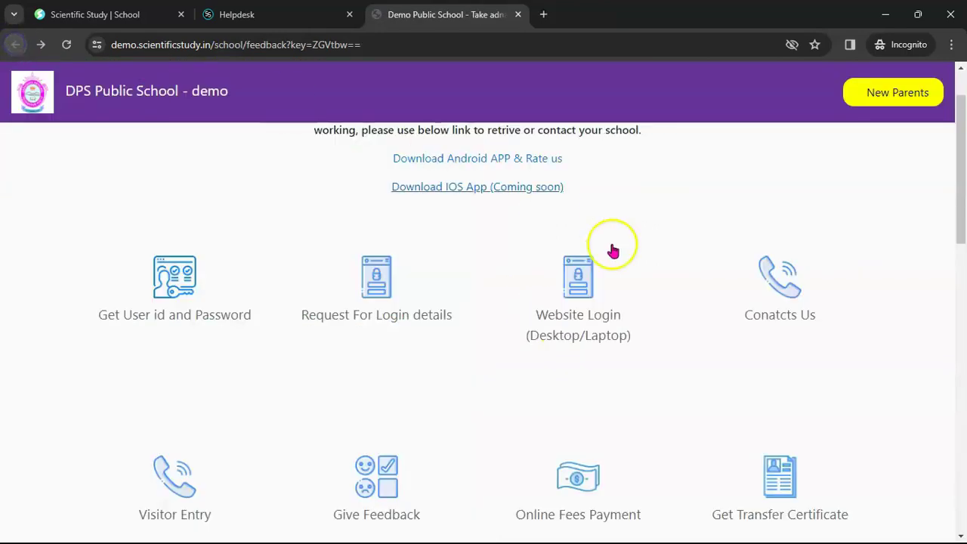
scroll(686, 287, down, 1)
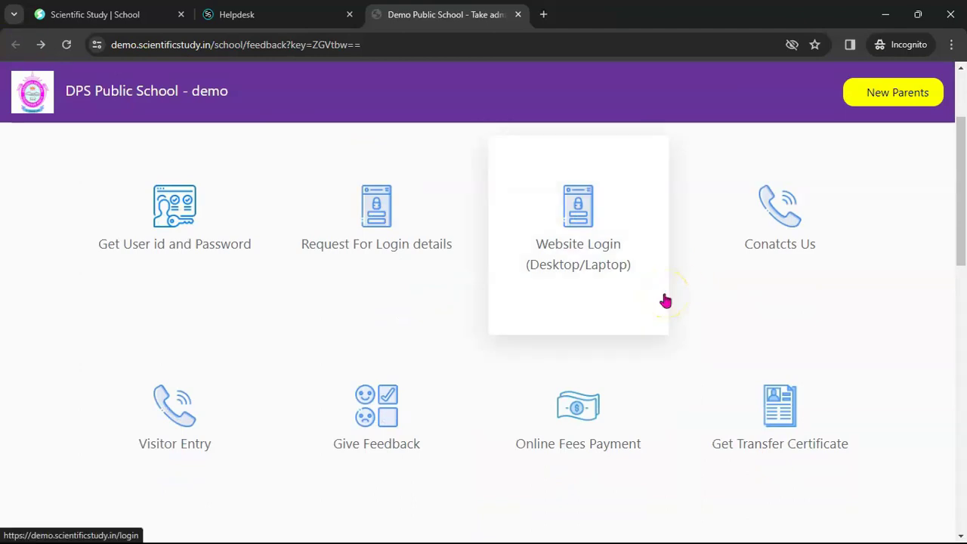
scroll(665, 301, up, 2)
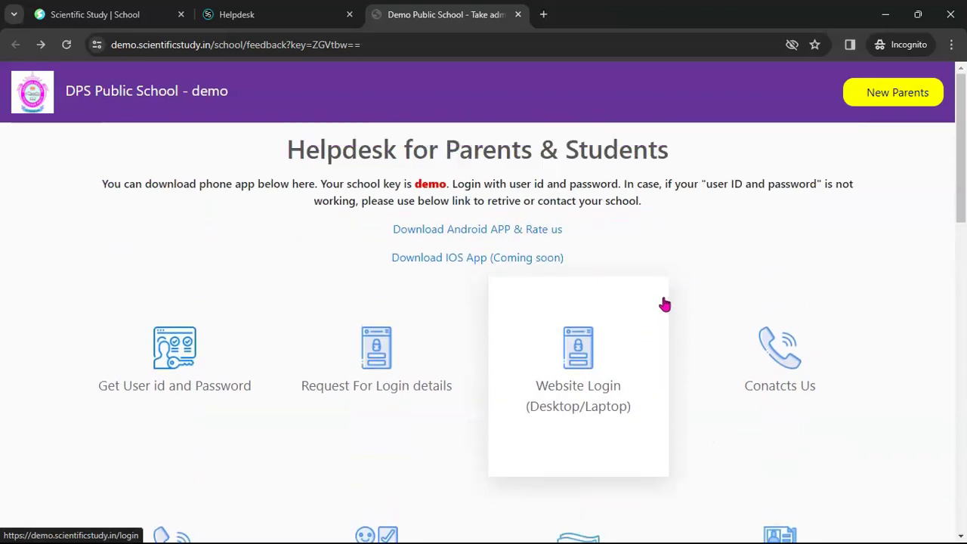
scroll(662, 302, down, 4)
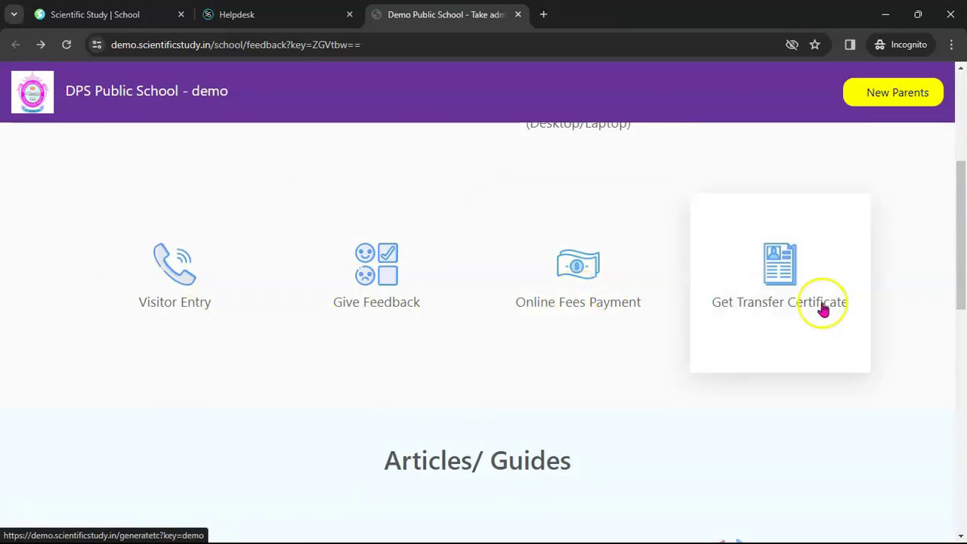
scroll(831, 319, up, 4)
- Return to the school's Helpdesk page and search the parent requests for Dec
click(280, 16)
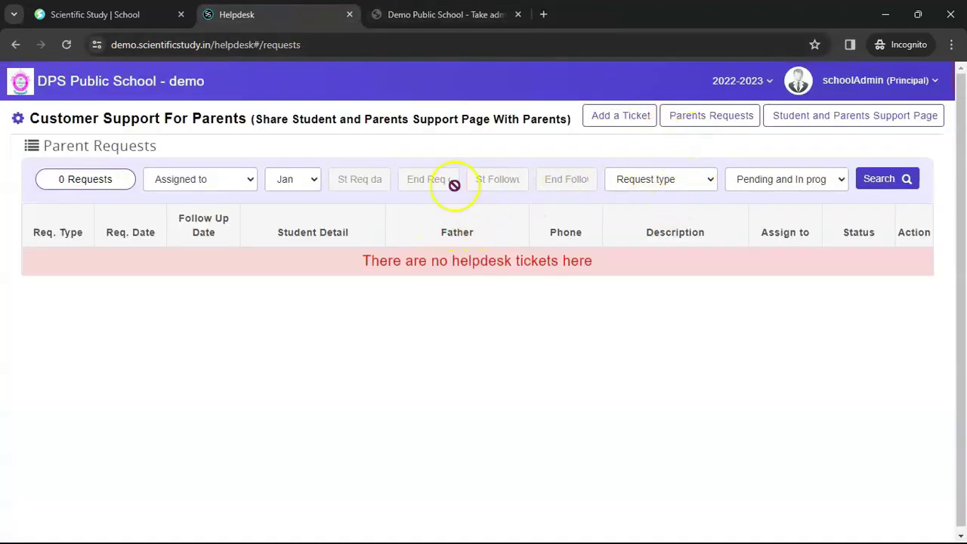
click(297, 181)
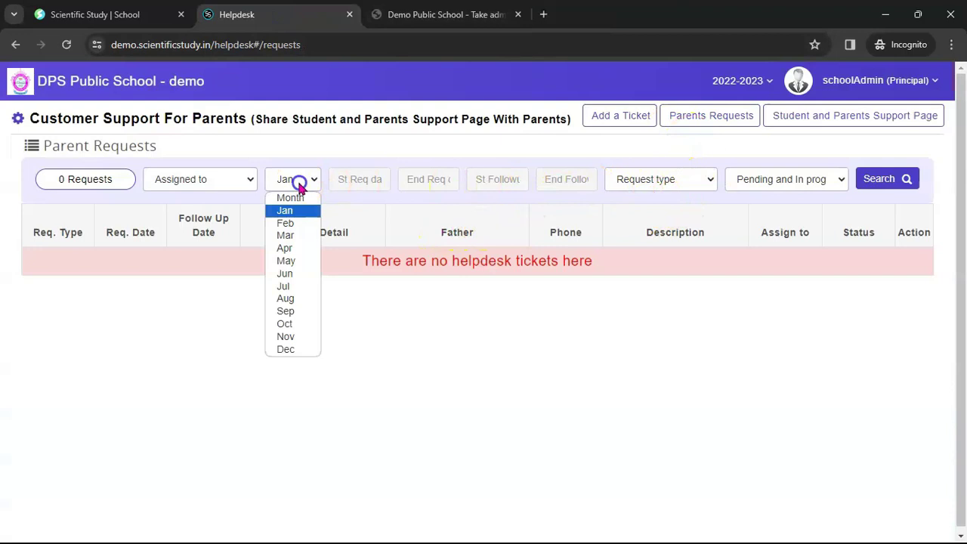
click(295, 348)
click(881, 183)
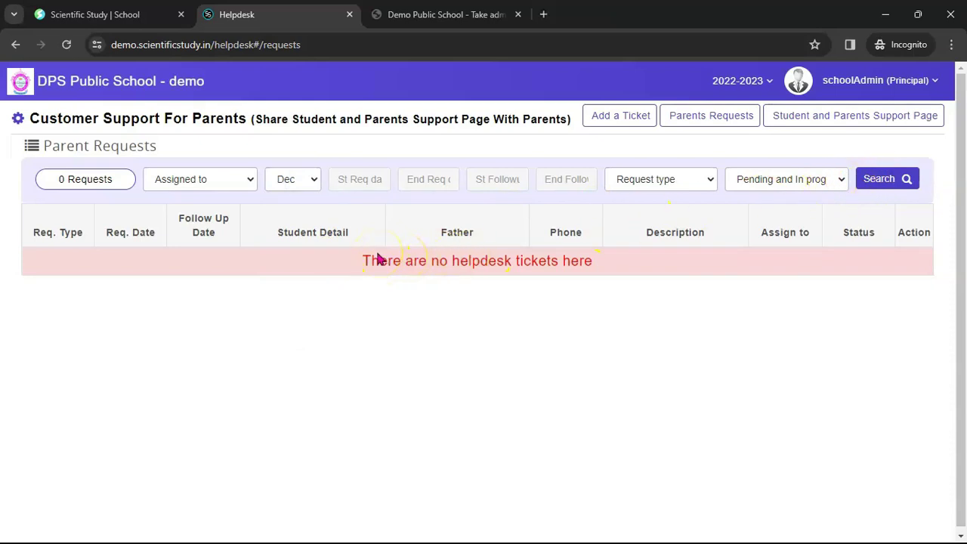
- Open the Download module from Administration and bring up the teacher download page with its predefined and custom options
click(68, 86)
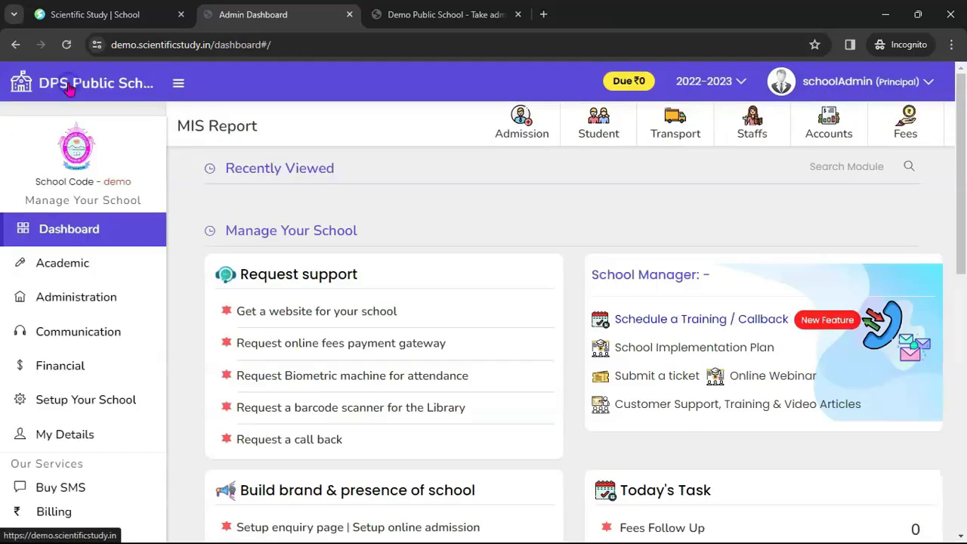
click(94, 300)
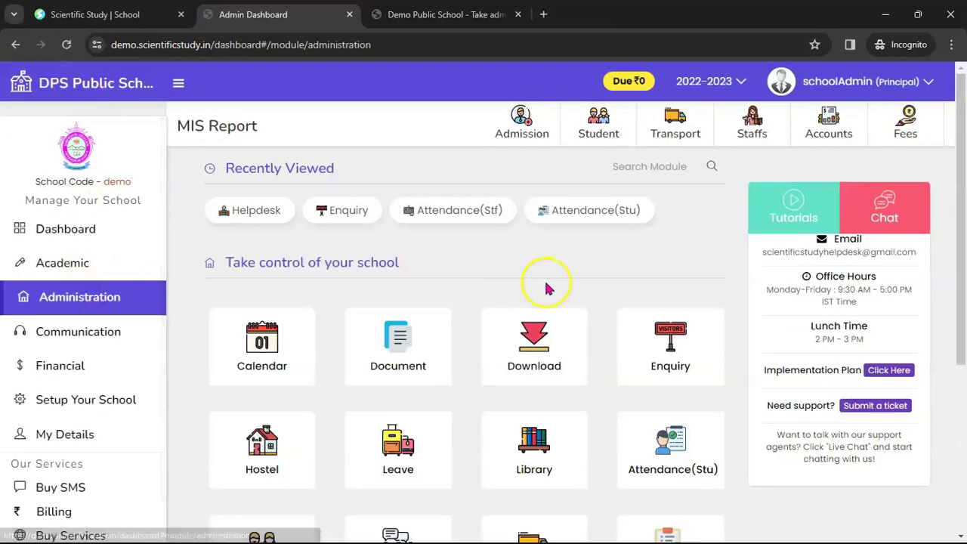
click(578, 348)
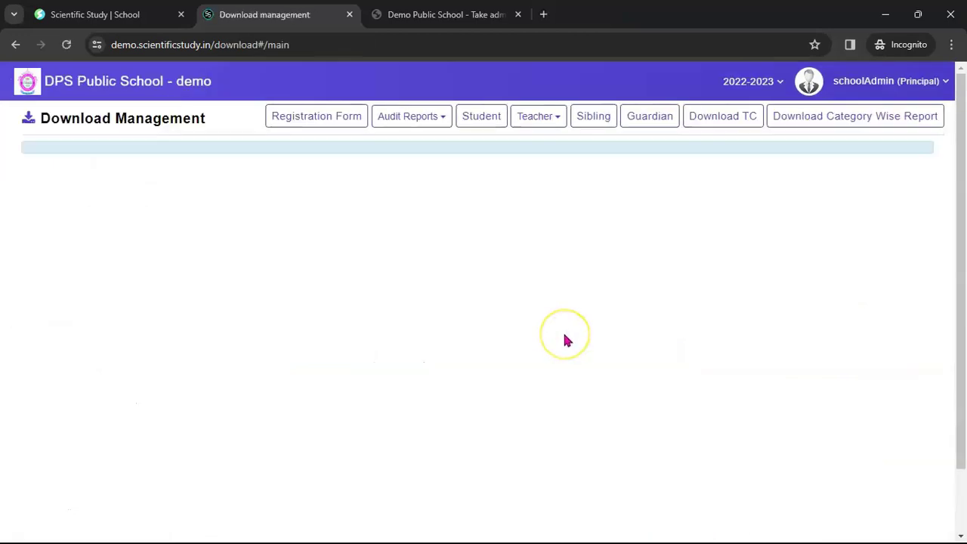
click(539, 117)
click(513, 144)
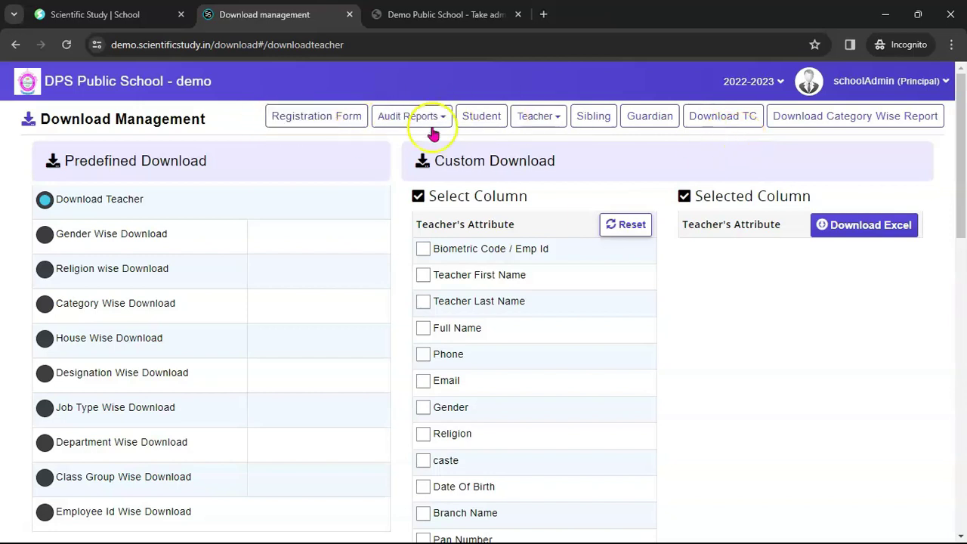
- Return to Administration, open the Library module and check its Purchase options
click(145, 74)
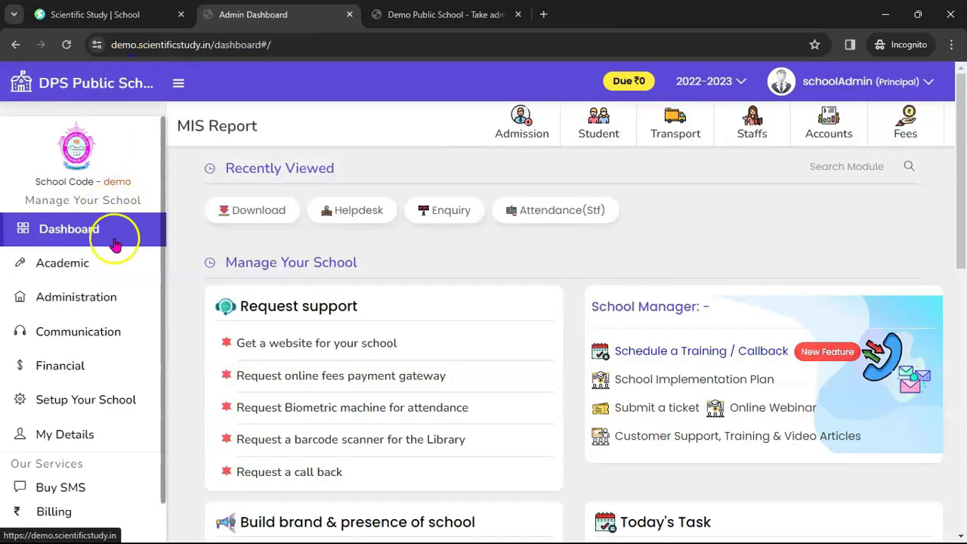
click(114, 296)
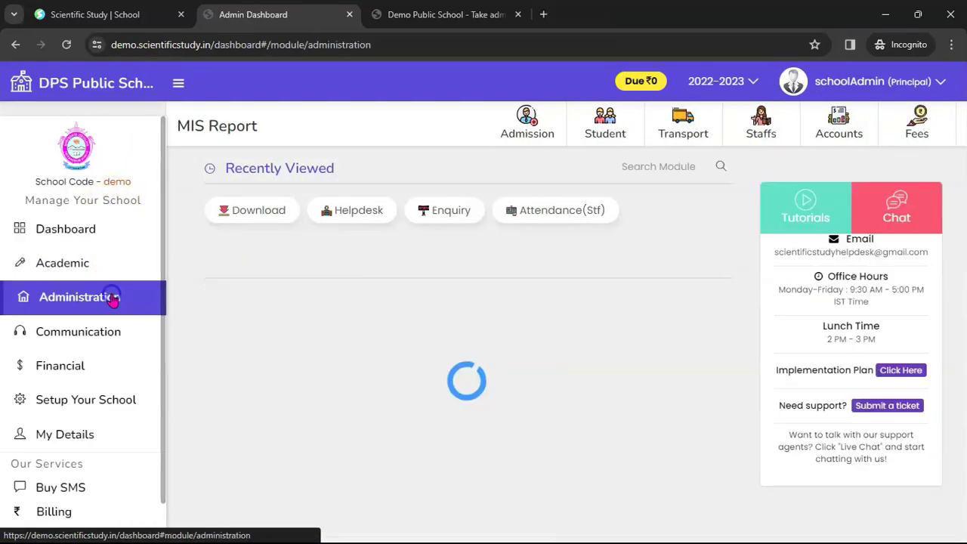
scroll(533, 321, down, 1)
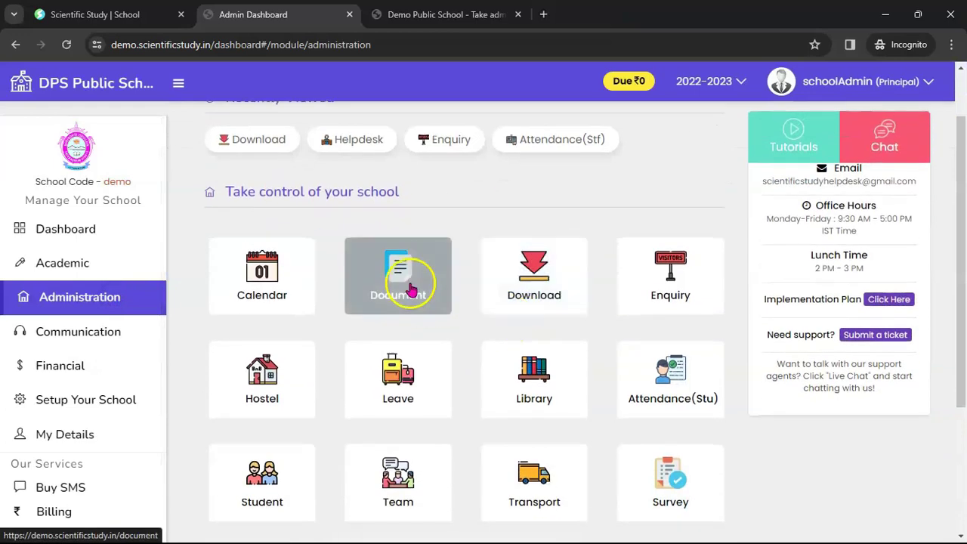
click(540, 389)
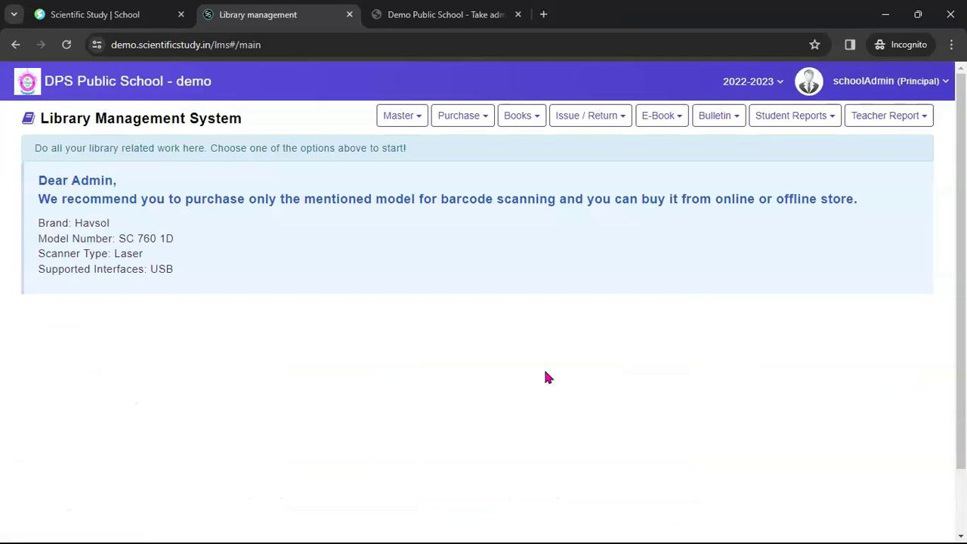
click(483, 123)
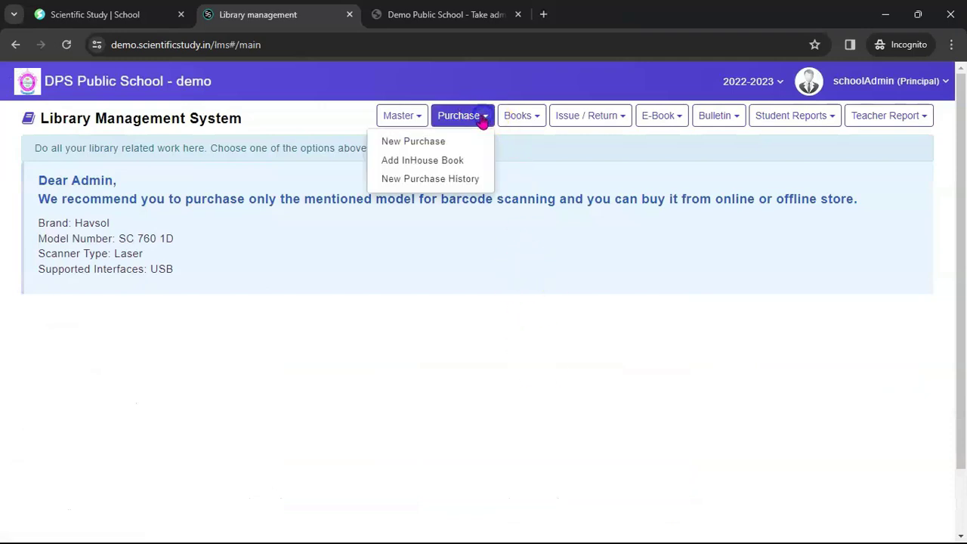
- Look through the library's Shelf Level tree and open the book Issue page
click(422, 124)
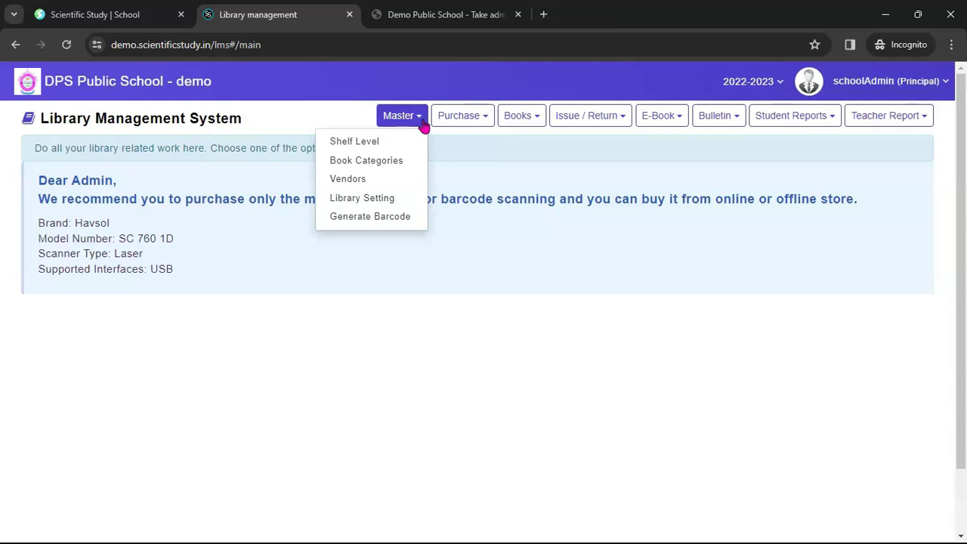
click(384, 143)
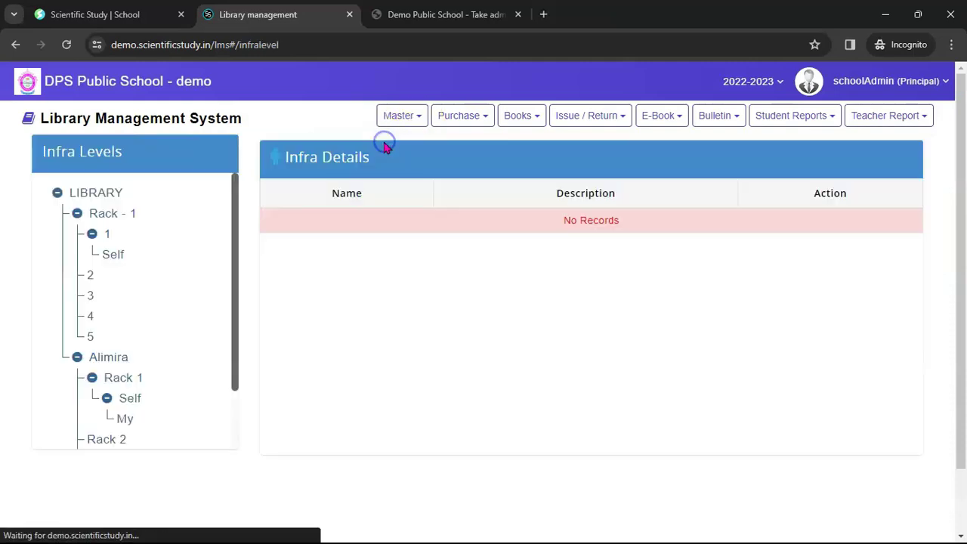
mouse_move(229, 242)
mouse_down()
mouse_move(230, 321)
mouse_move(238, 246)
mouse_up()
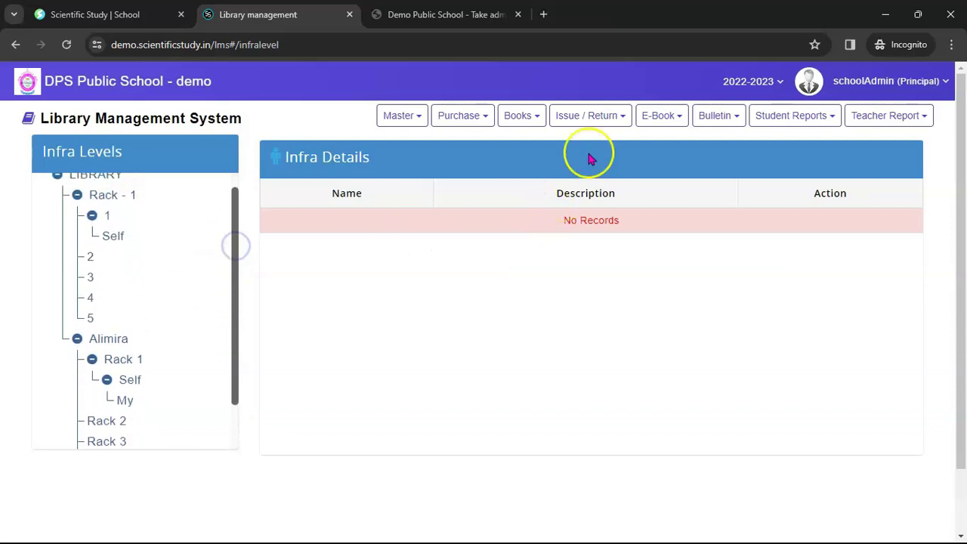
click(622, 123)
click(557, 141)
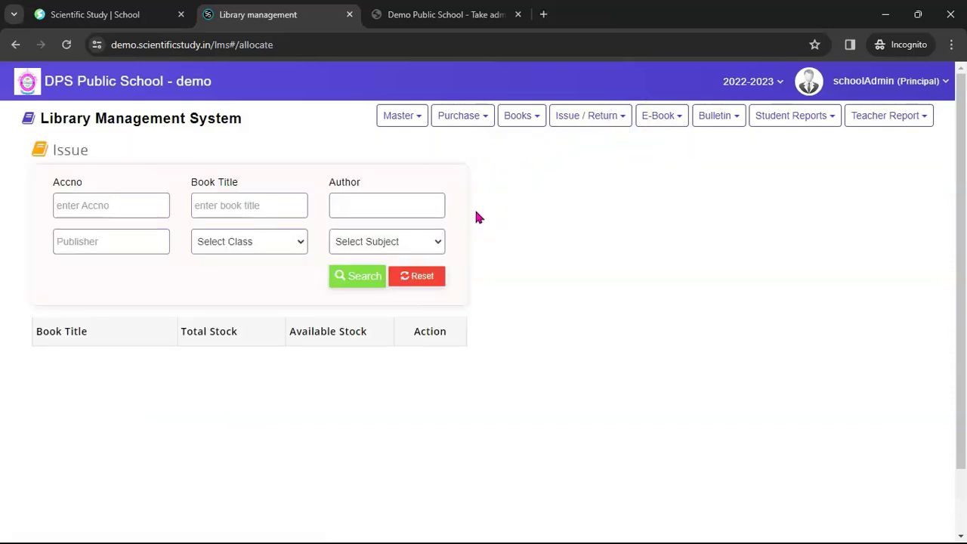
- Return to Administration, open the Post Jobs module and check the Jobs options in HR Management
click(109, 90)
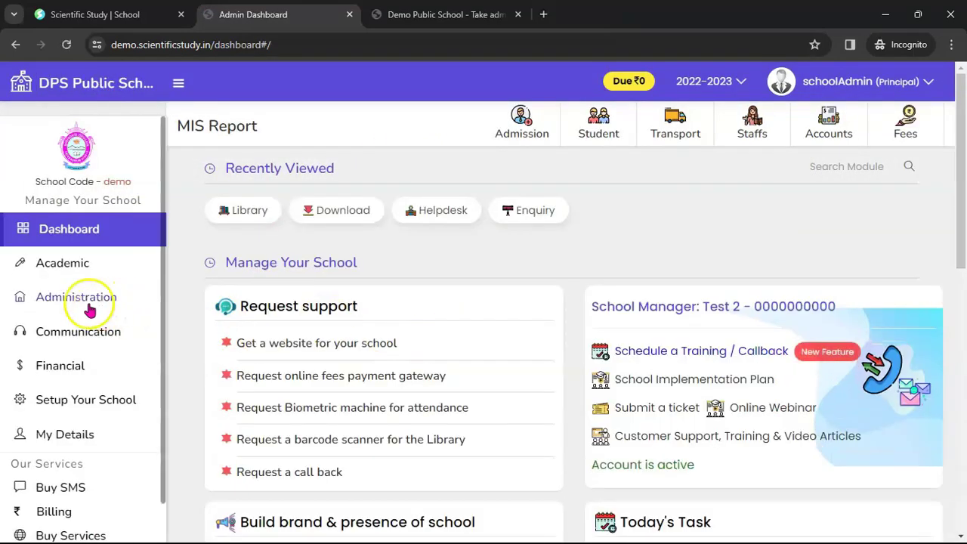
click(87, 298)
scroll(578, 314, down, 3)
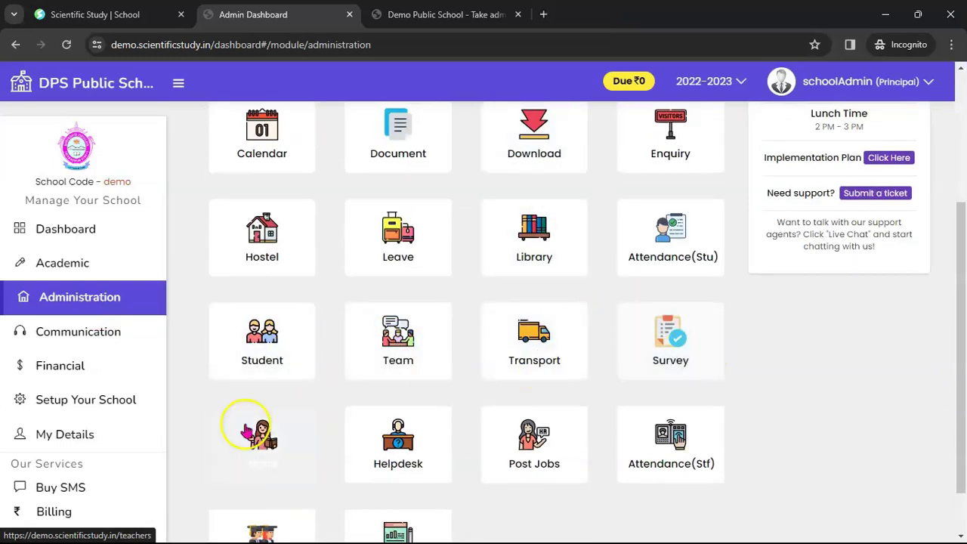
scroll(529, 417, down, 1)
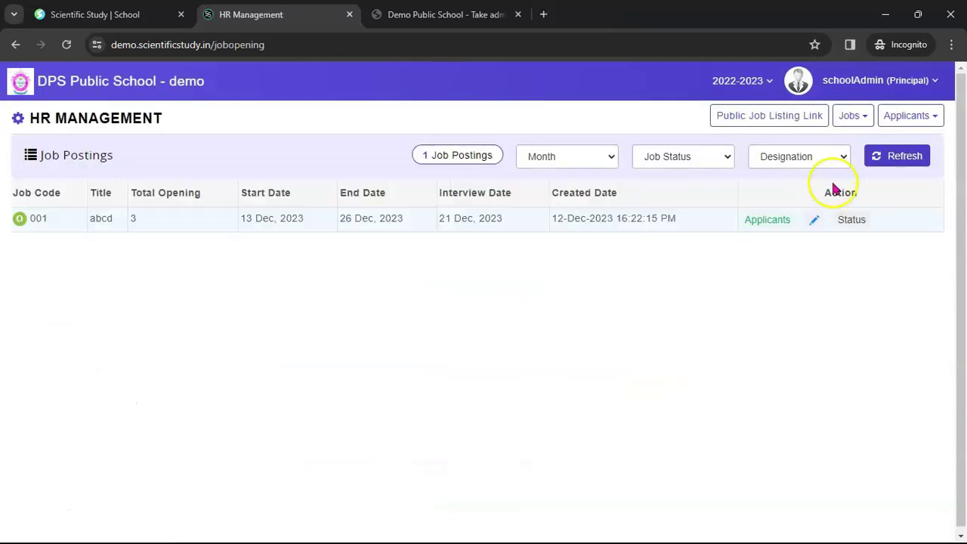
click(863, 119)
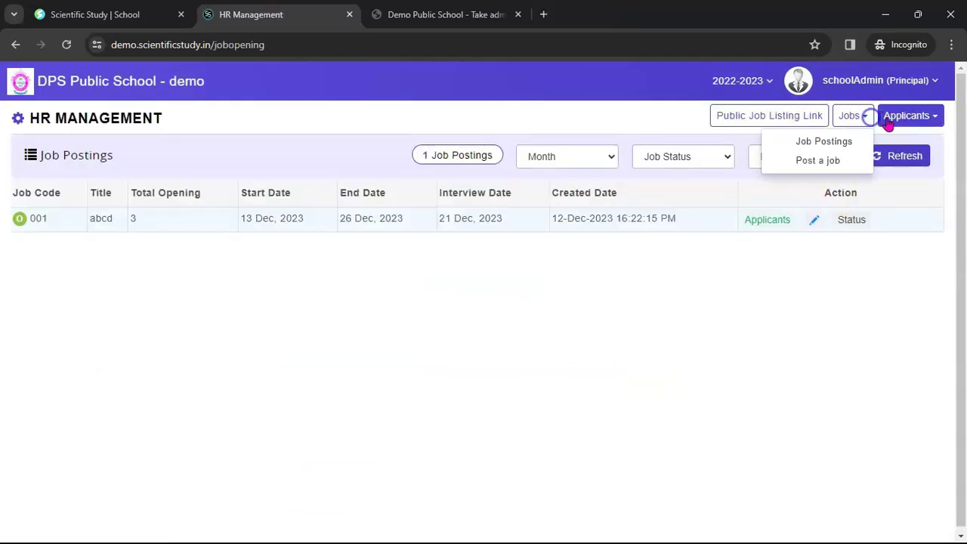
- Open the list of all job applicants in HR Management and look through it
click(925, 119)
click(887, 140)
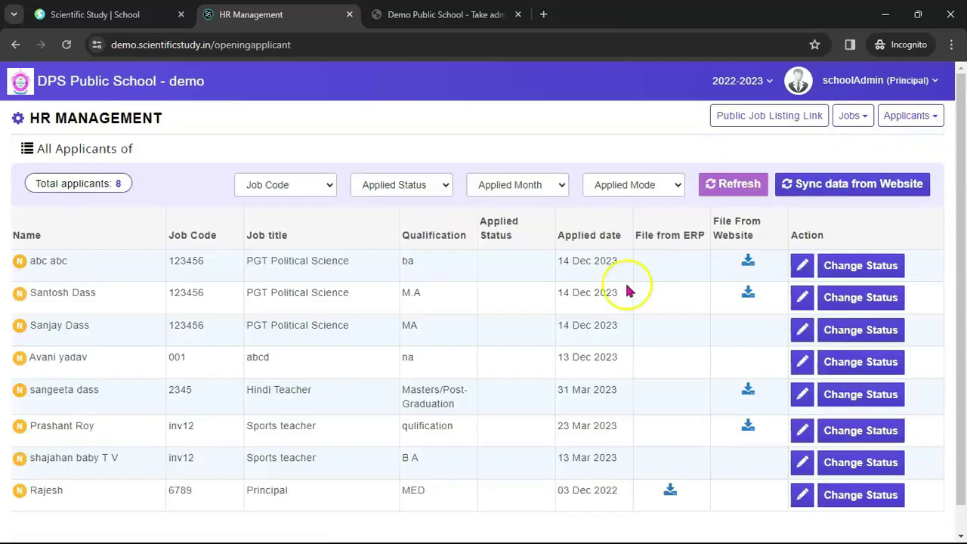
scroll(605, 338, down, 1)
scroll(613, 348, up, 1)
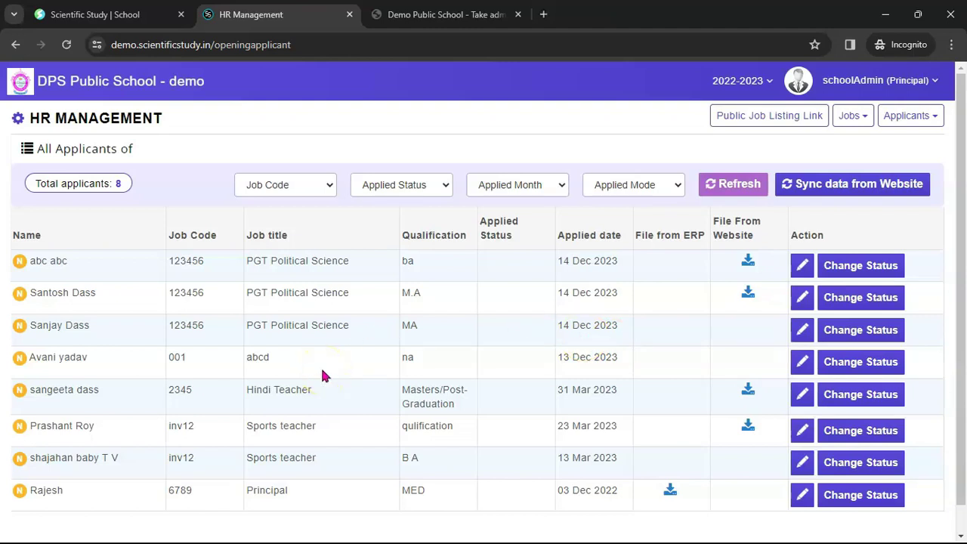
- Return to Administration, open the Transport module and bring up its Area master page
click(102, 92)
click(115, 297)
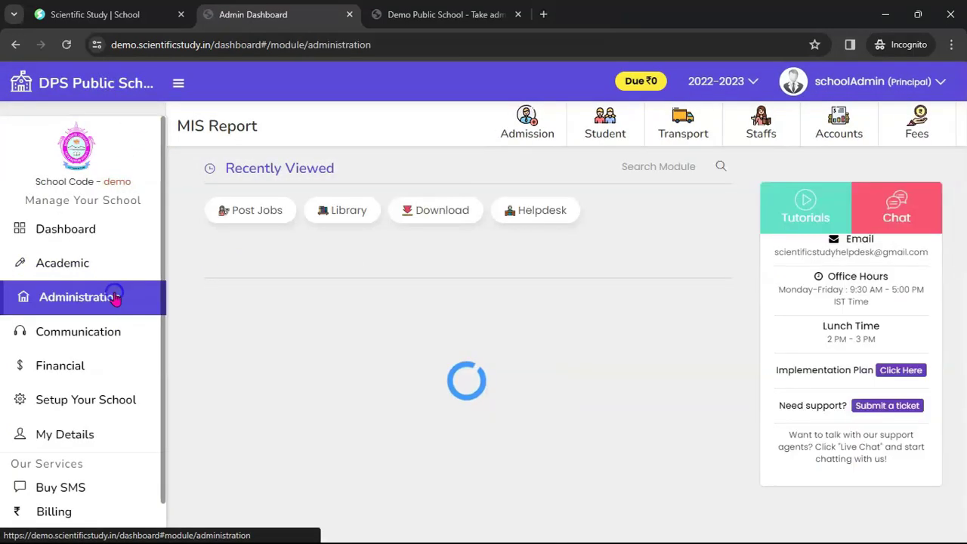
scroll(568, 298, down, 4)
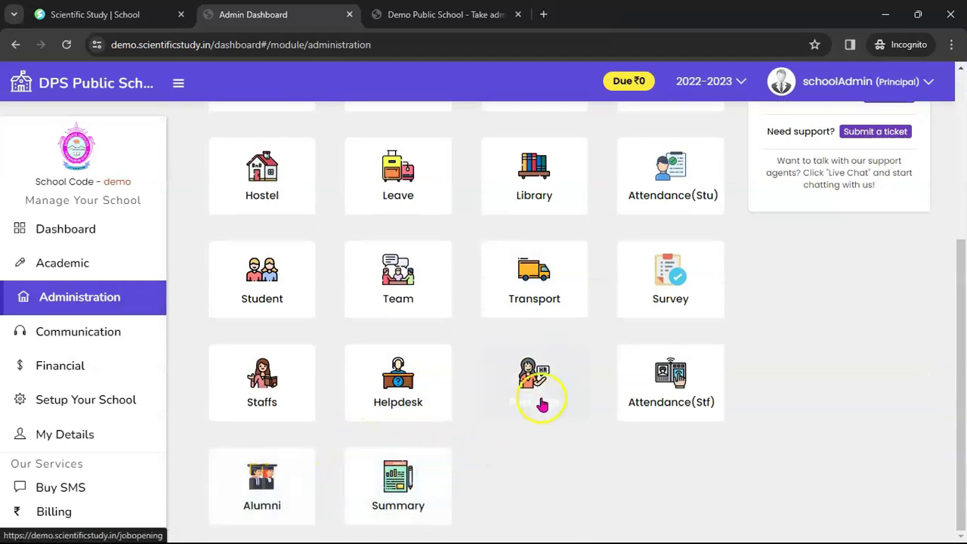
click(538, 302)
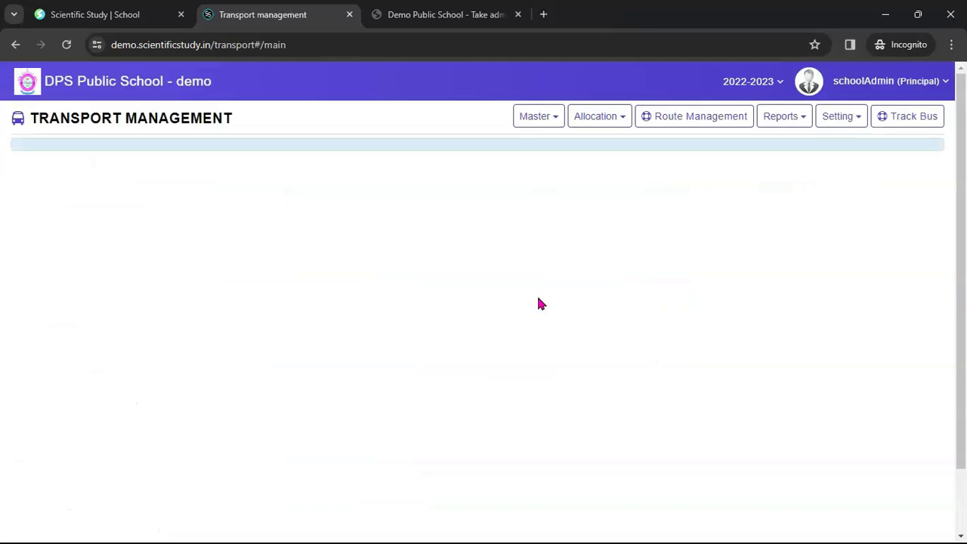
click(568, 261)
click(557, 123)
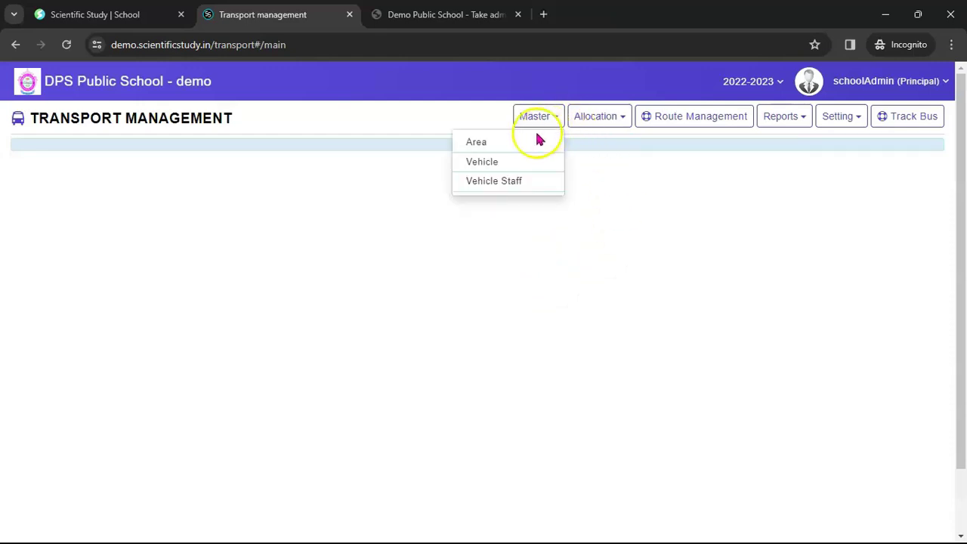
click(535, 140)
- Open the Vehicle master page and examine the certificate expiration dates of the first listed vehicle
click(551, 125)
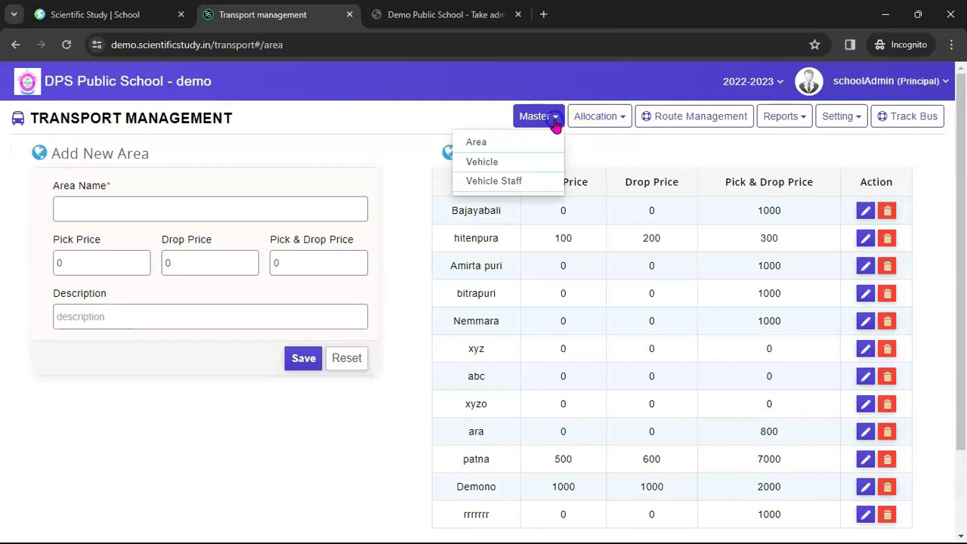
click(511, 162)
click(551, 123)
click(549, 288)
click(650, 269)
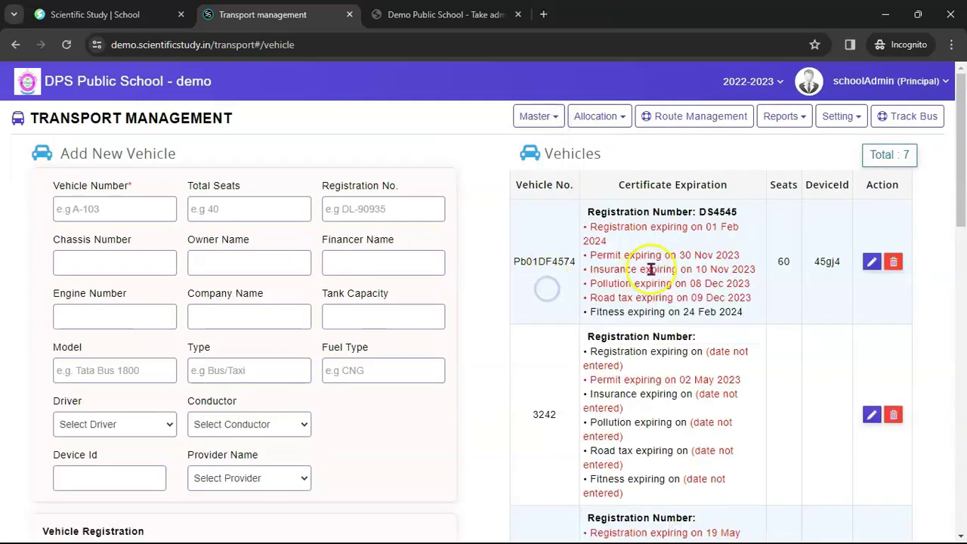
triple_click(621, 239)
drag(621, 238, 660, 295)
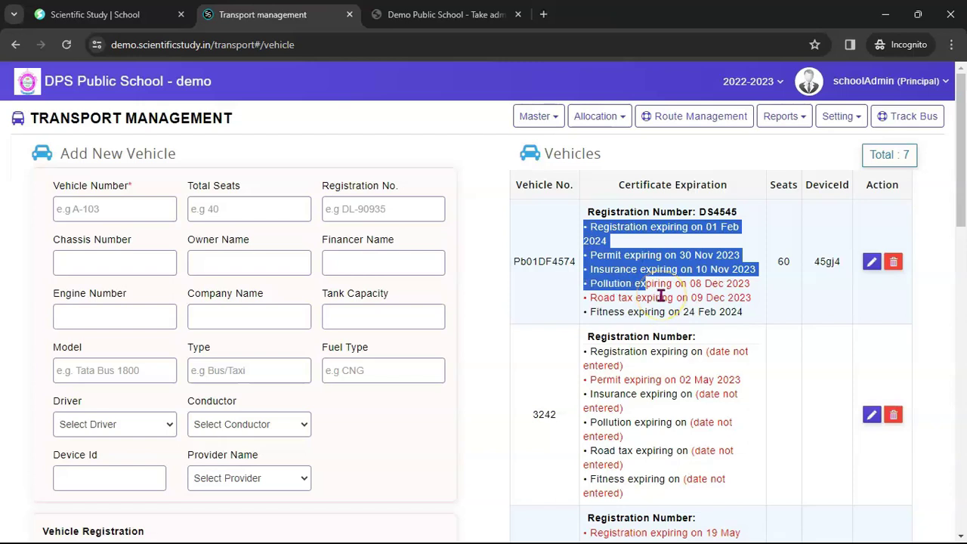
click(661, 296)
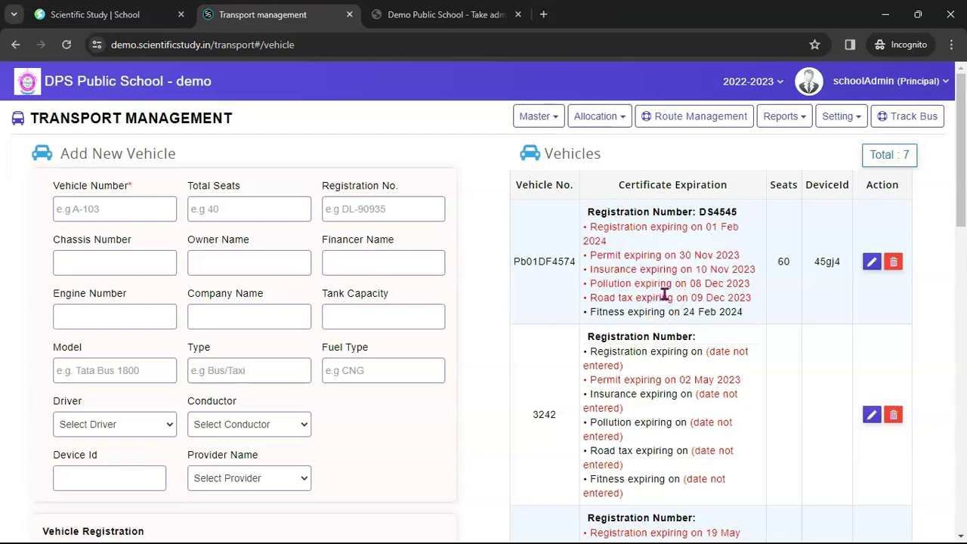